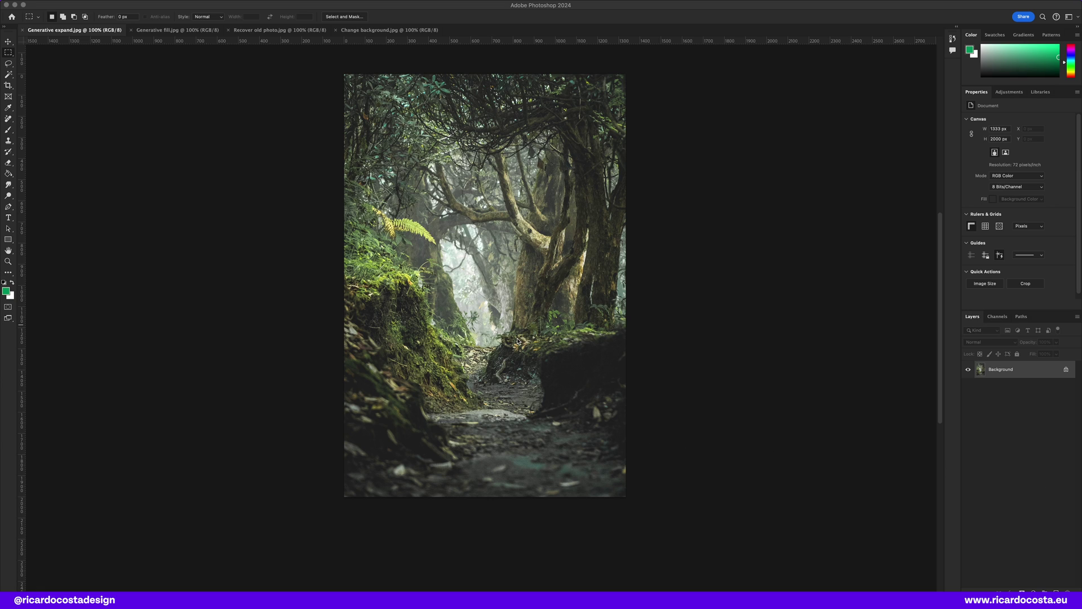
Bring Photoshop, showing the 1333 × 2000 px Generative expand.jpg forest photo, into focus.
left_click(499, 280)
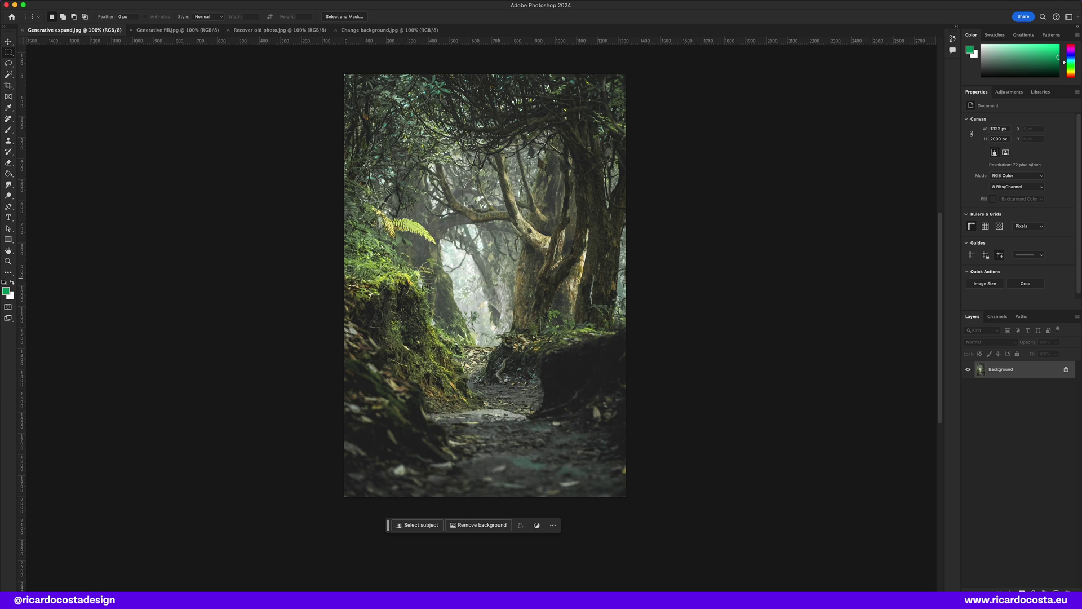
Widen the forest photo's canvas equally on both sides to 2701 px and generate the fill.
left_click(8, 85)
left_click(48, 88)
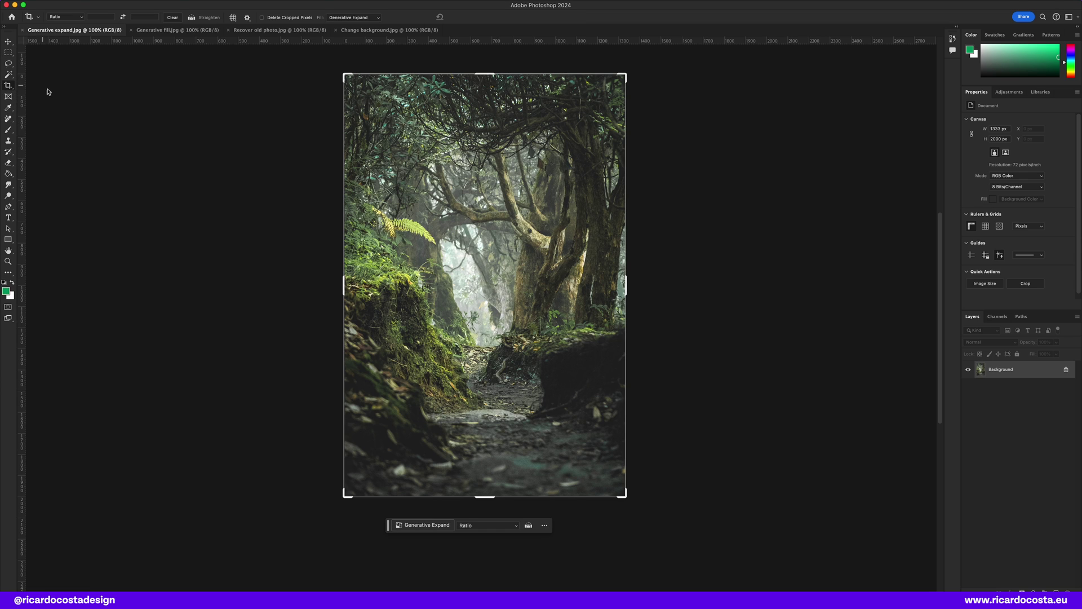
left_click_drag(351, 303, 186, 288)
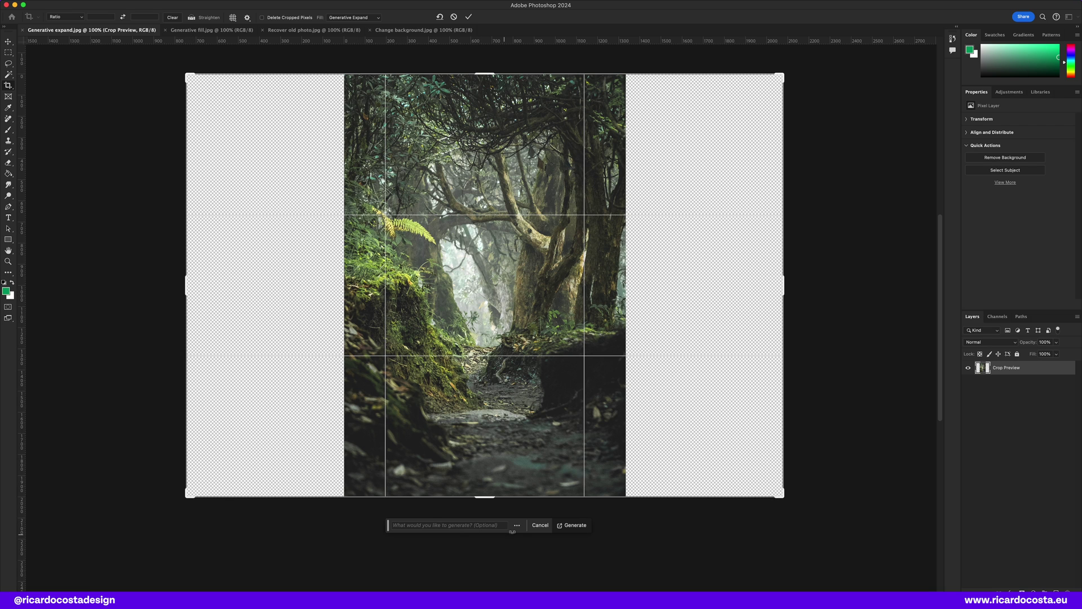
left_click(571, 530)
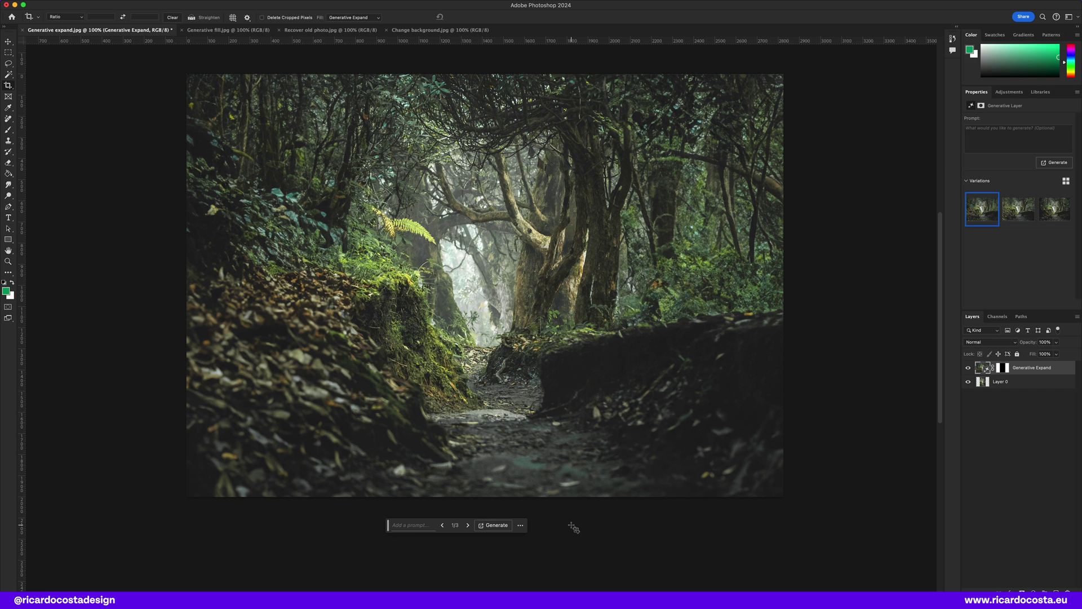
Compare the three Generative Expand variations and keep the third.
left_click(1018, 209)
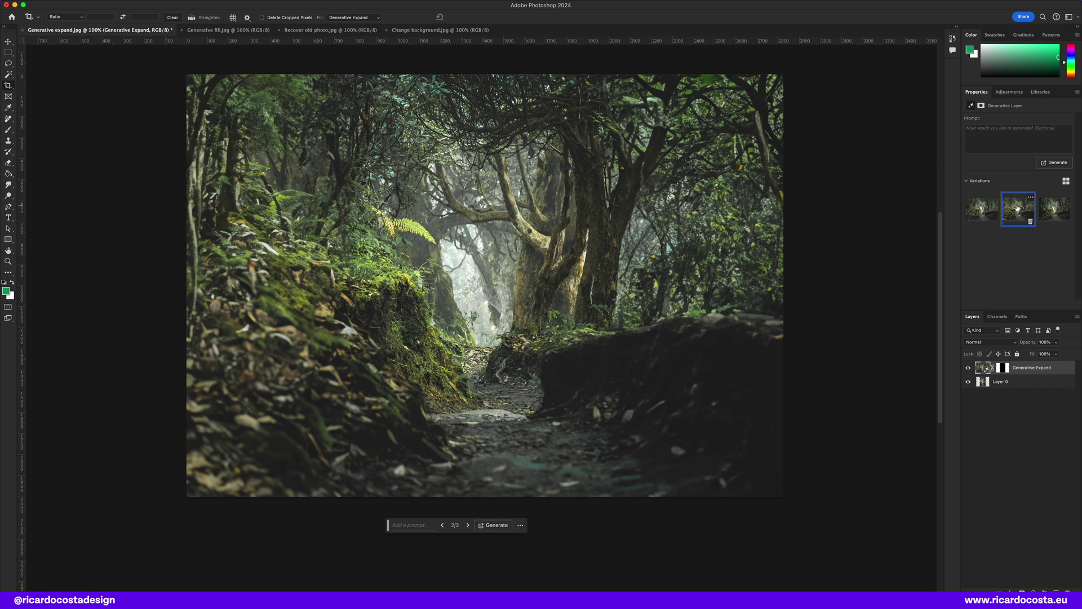
left_click(1055, 209)
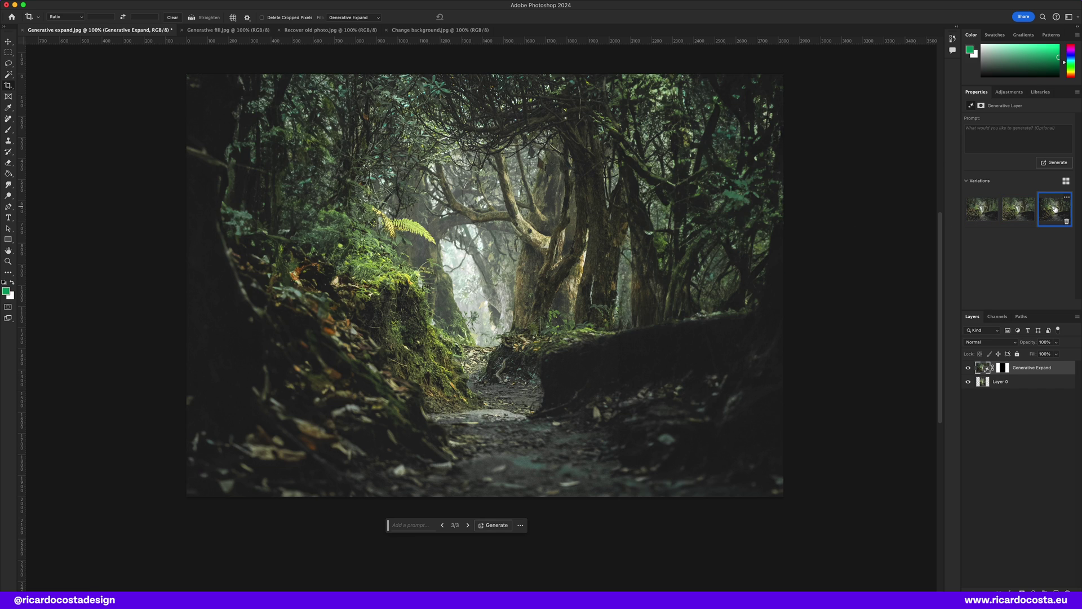
left_click(982, 210)
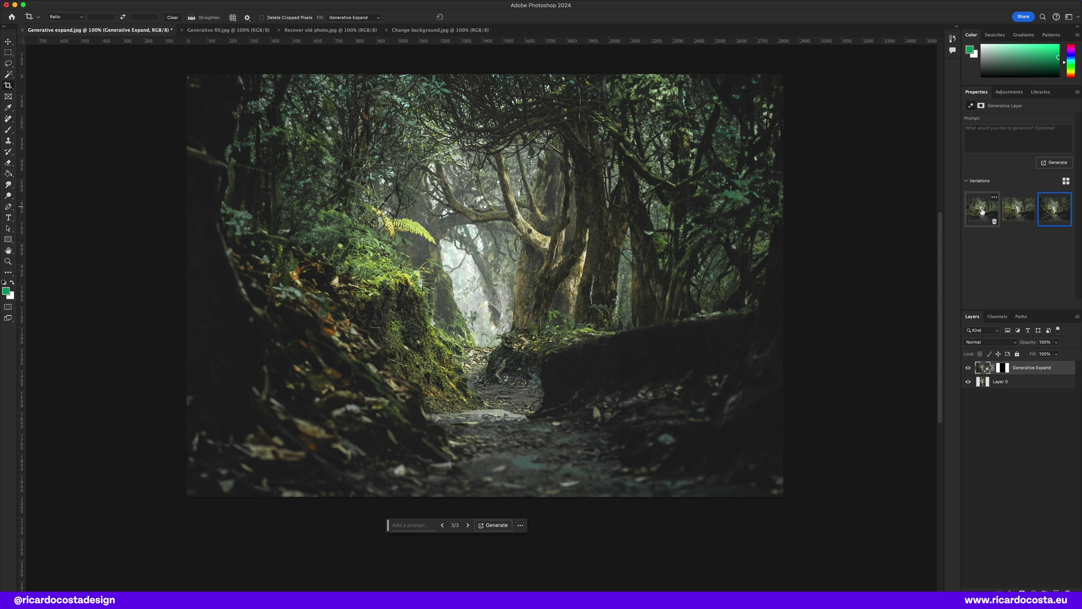
left_click(1056, 210)
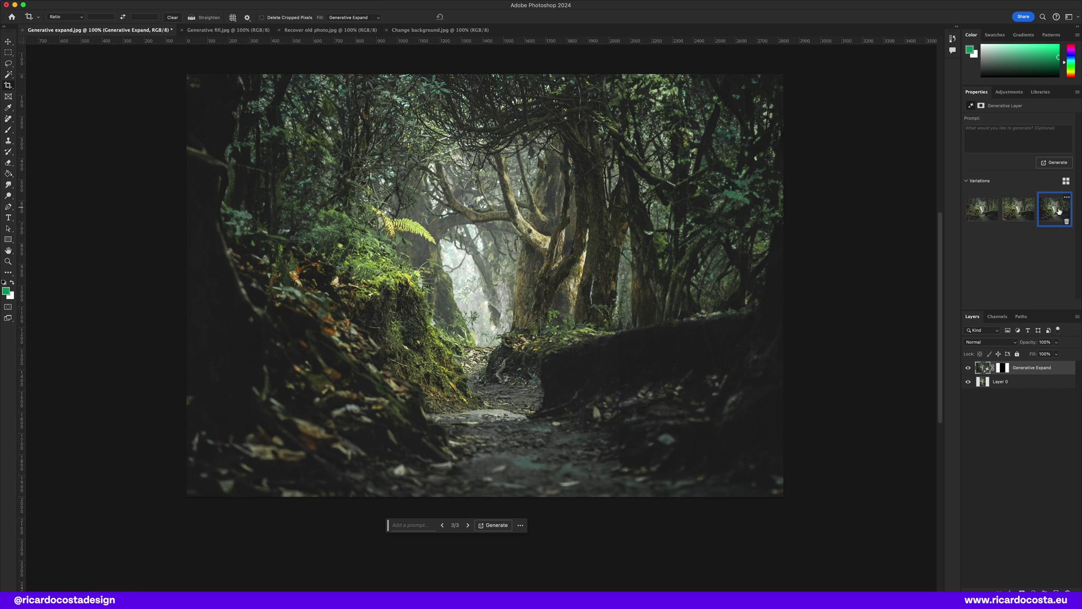
Lasso a freehand selection around the left strip of the widened forest scene.
left_click(9, 65)
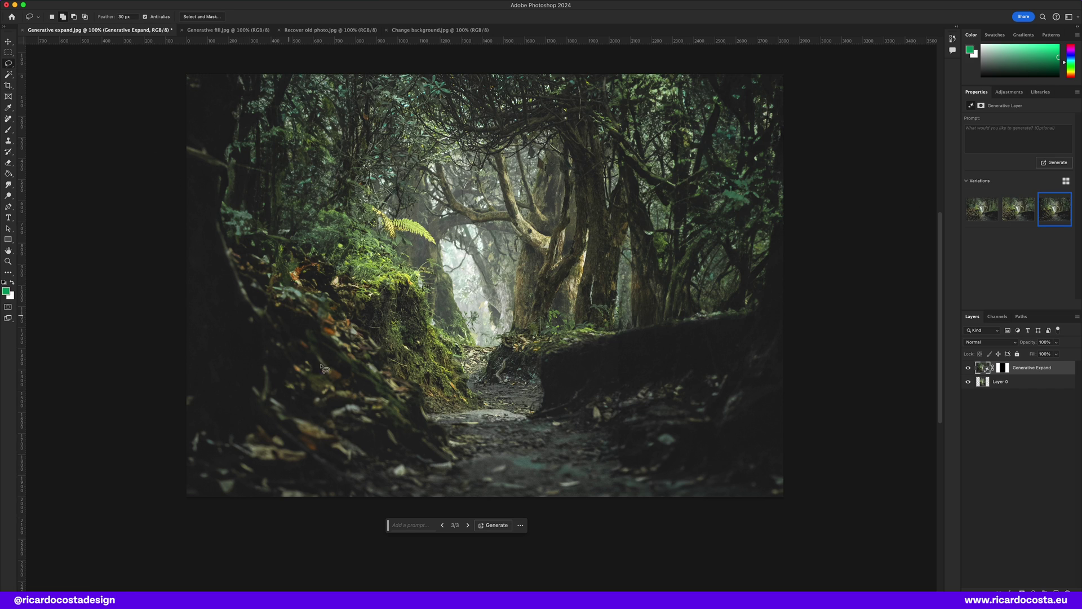
left_click_drag(351, 487, 344, 457)
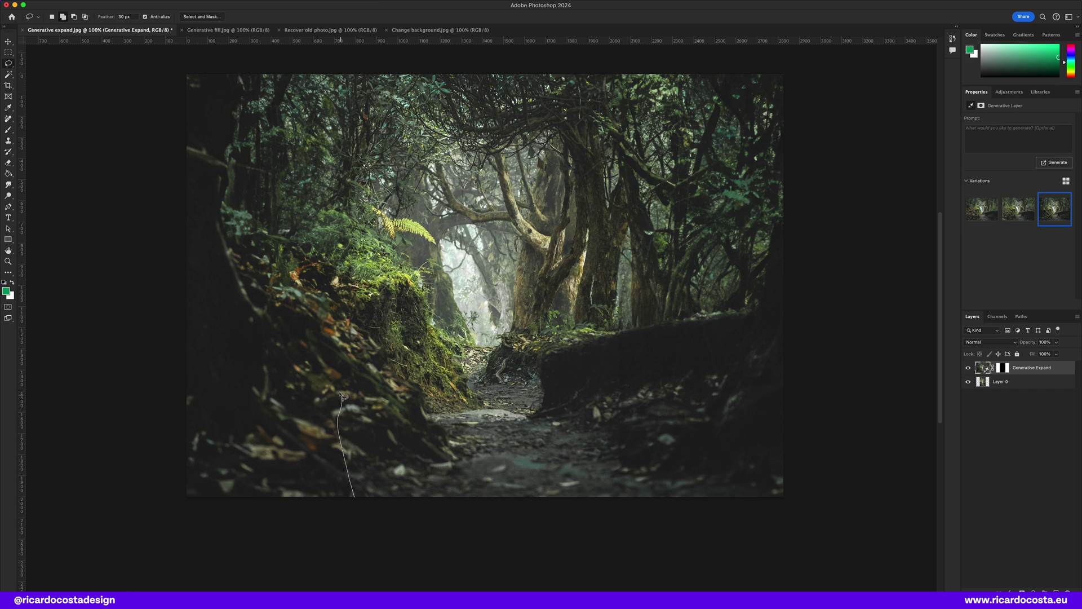
left_click_drag(314, 321, 294, 162)
mouse_move(293, 73)
left_mouse_down()
mouse_move(171, 62)
mouse_move(148, 126)
mouse_move(129, 515)
mouse_move(351, 529)
left_mouse_up()
Generative Fill the strip with 'old tree' and keep variation 3.
left_click(421, 525)
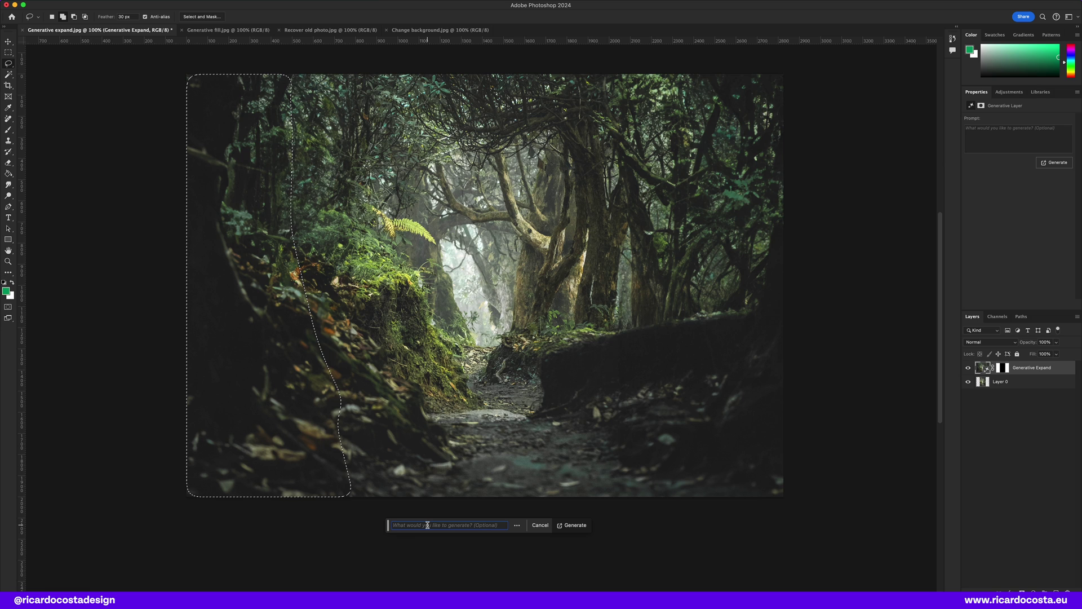
type("old tree")
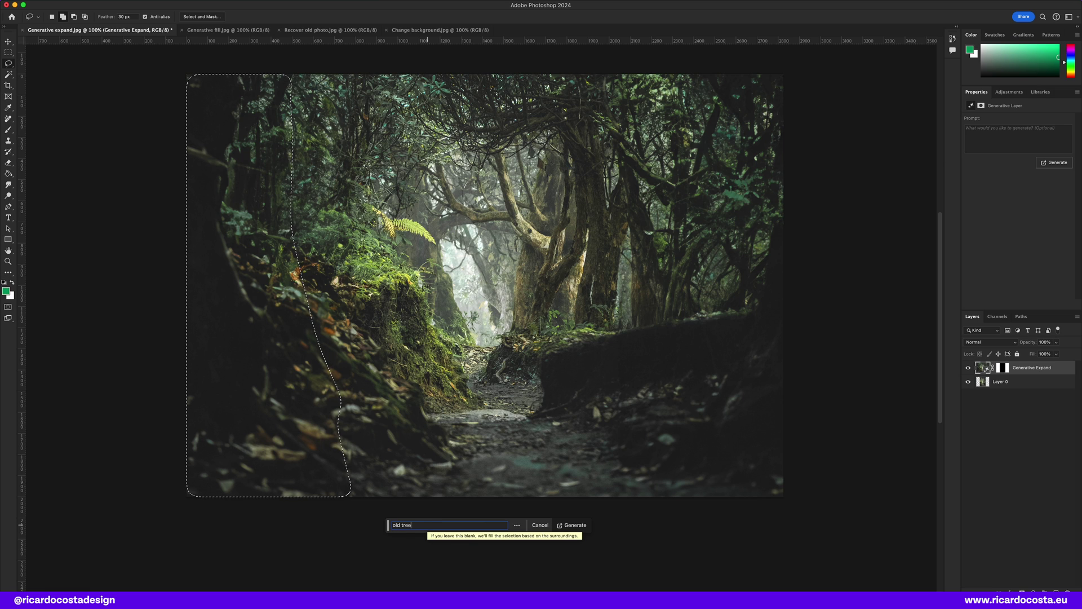
key("Return")
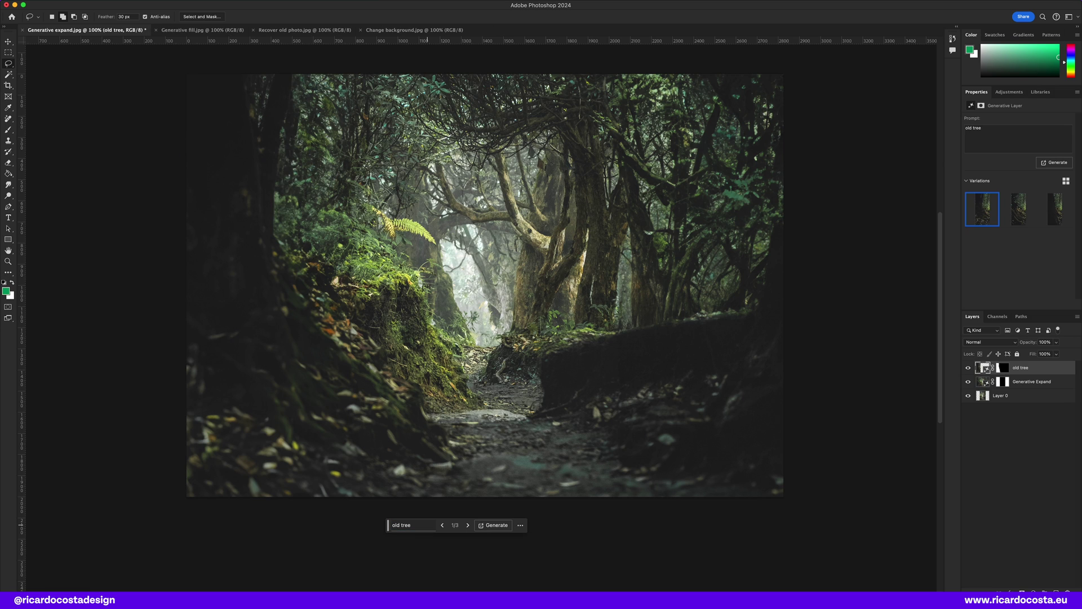
left_click(468, 525)
left_click(468, 525)
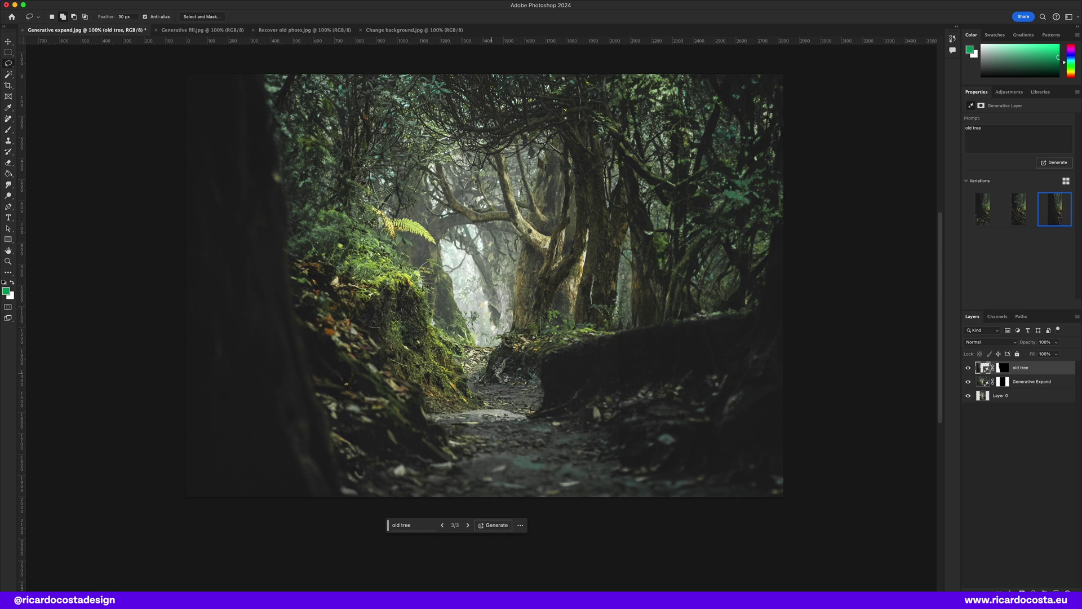
Select the misty centre gap, generate 'forest waterfall' there, and keep variation 3.
left_click_drag(492, 352, 500, 353)
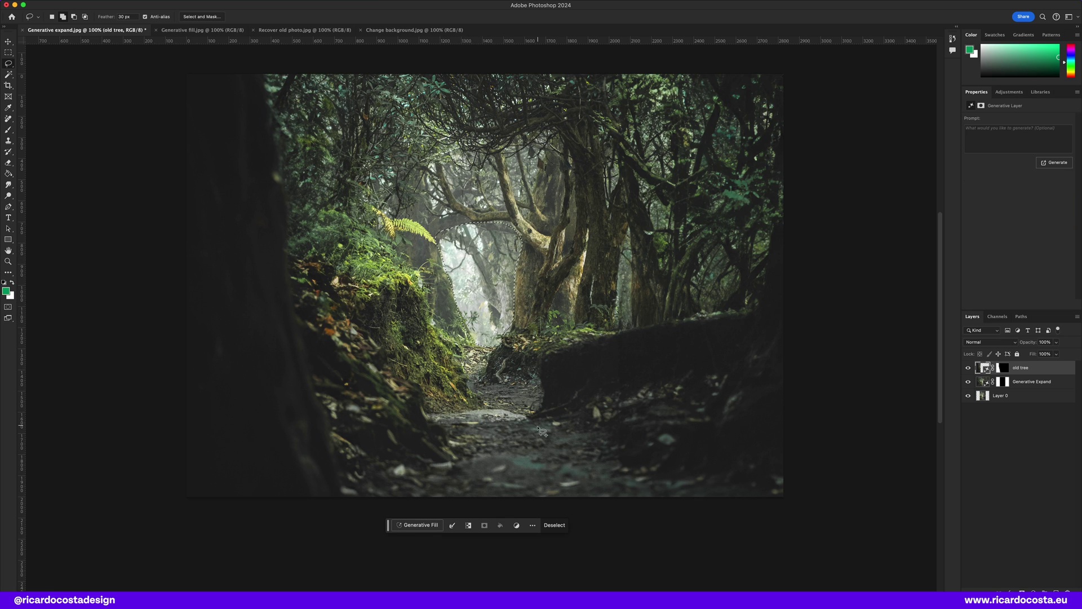
left_click(417, 524)
type("forest water")
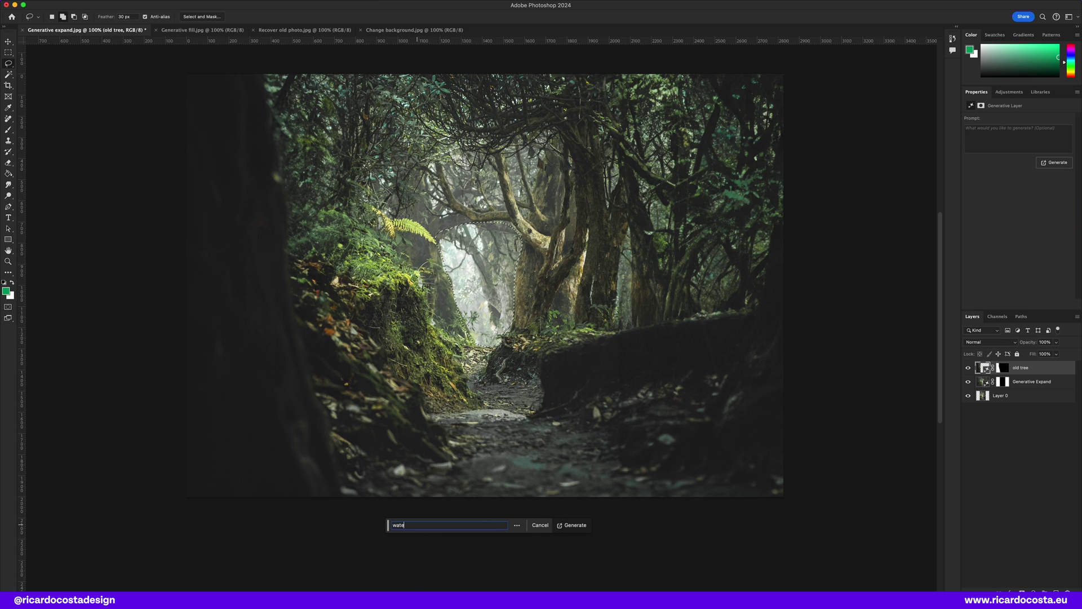
type("fall")
key("Return")
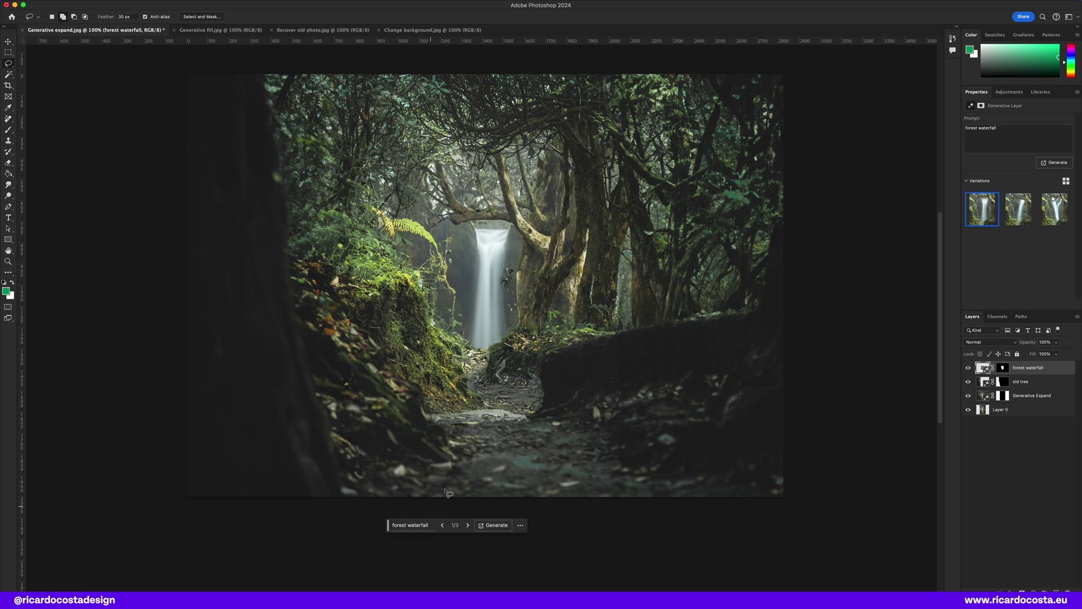
left_click(1017, 215)
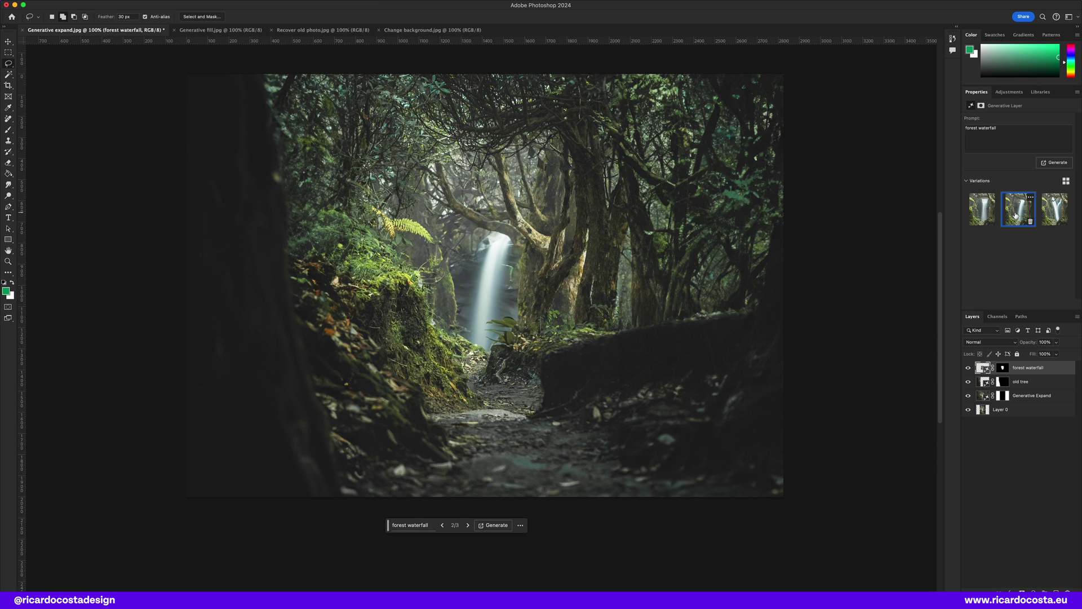
left_click(1059, 211)
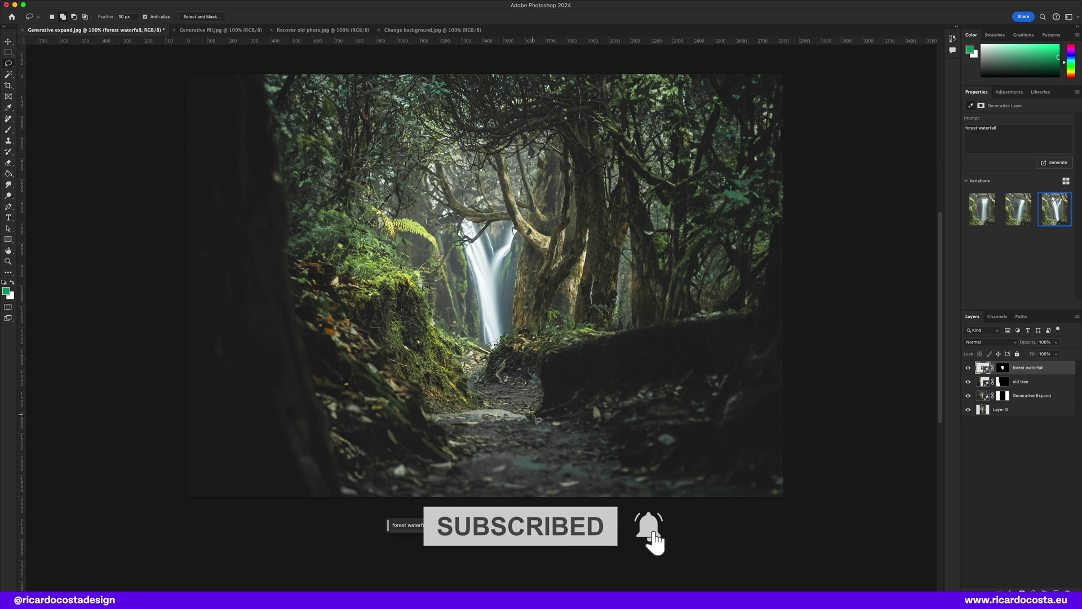
In Generative fill.jpg, lasso an arc-shaped area just above the frosted branch.
key("ctrl+Tab")
left_click_drag(422, 339, 467, 323)
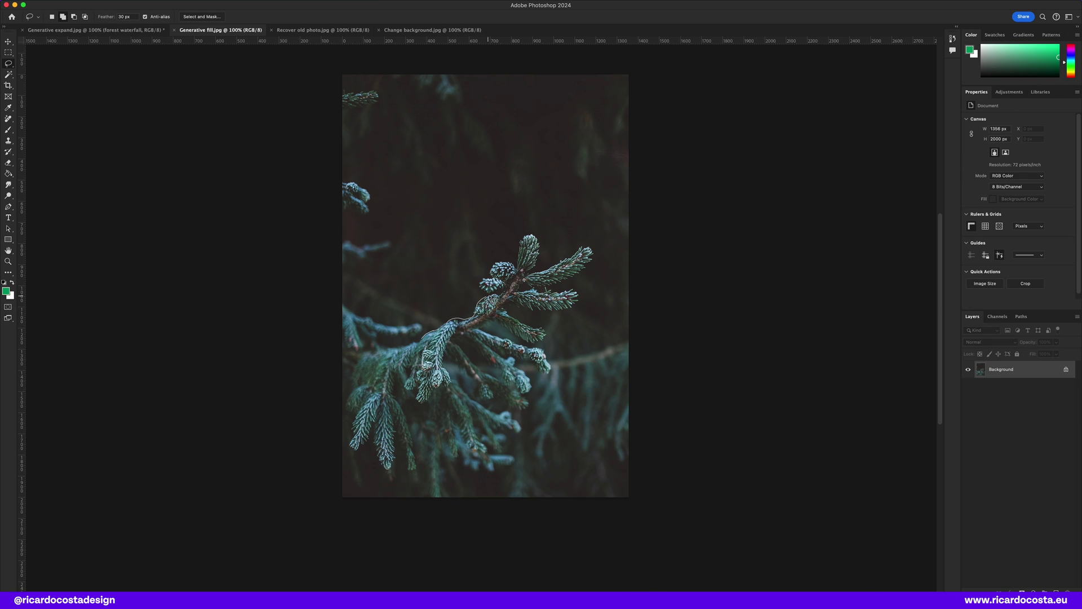
mouse_move(526, 247)
left_mouse_down()
mouse_move(494, 194)
mouse_move(433, 217)
mouse_move(384, 264)
left_mouse_up()
left_click_drag(418, 327, 419, 329)
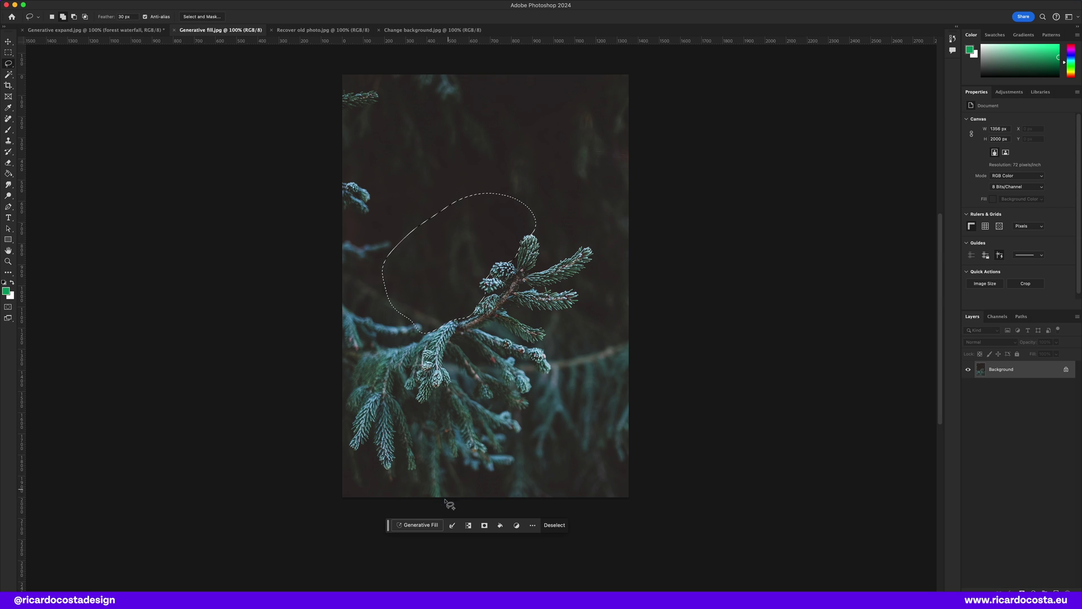
Generative Fill the selection with 'humming bird' and keep variation 3.
left_click(424, 522)
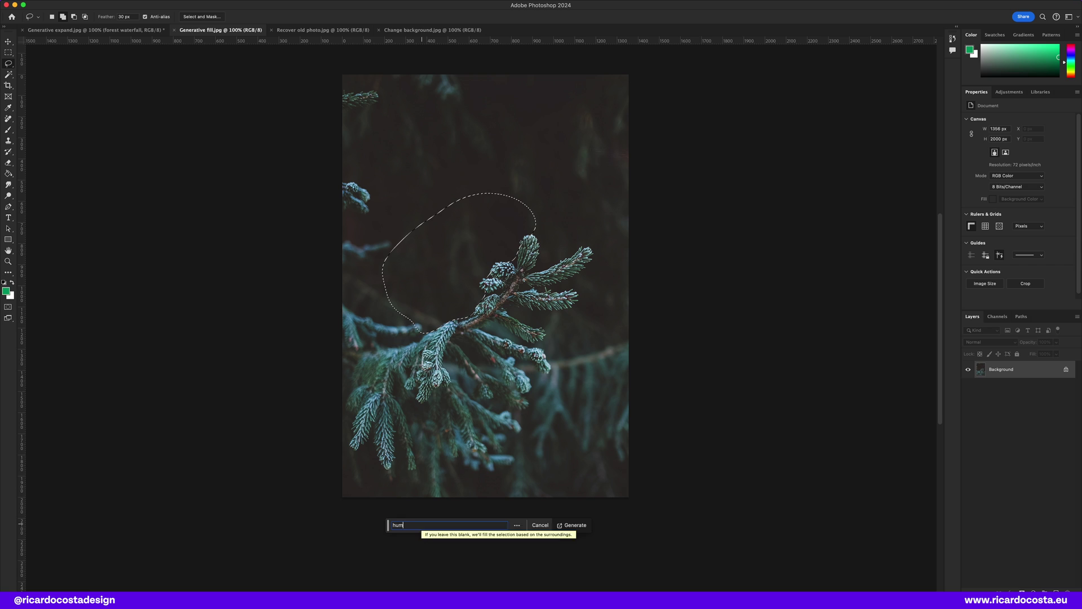
type("humming bird")
key("Return")
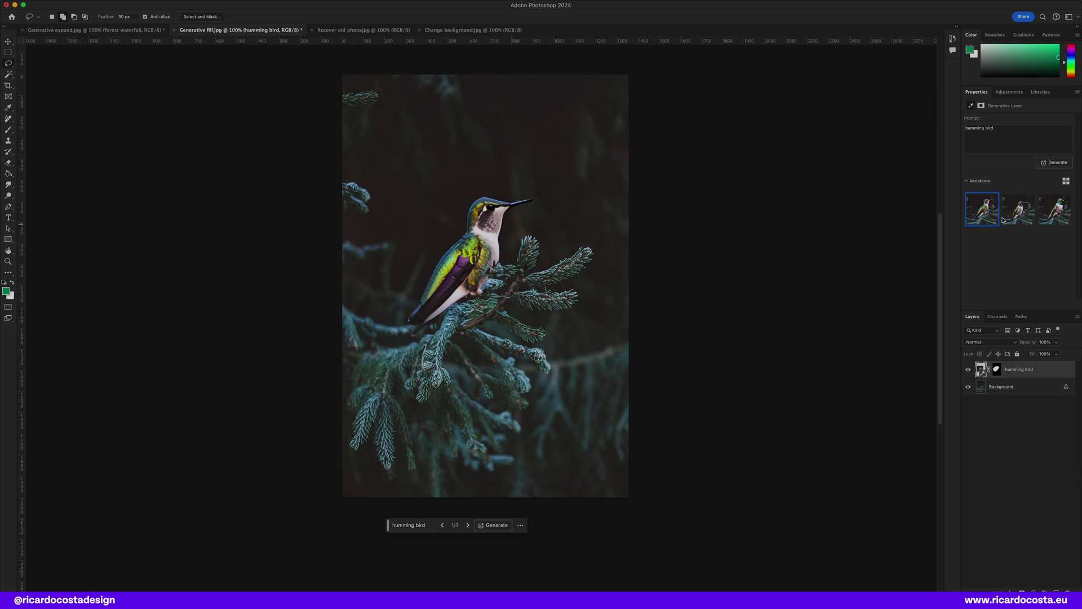
left_click(1004, 219)
left_click(1057, 212)
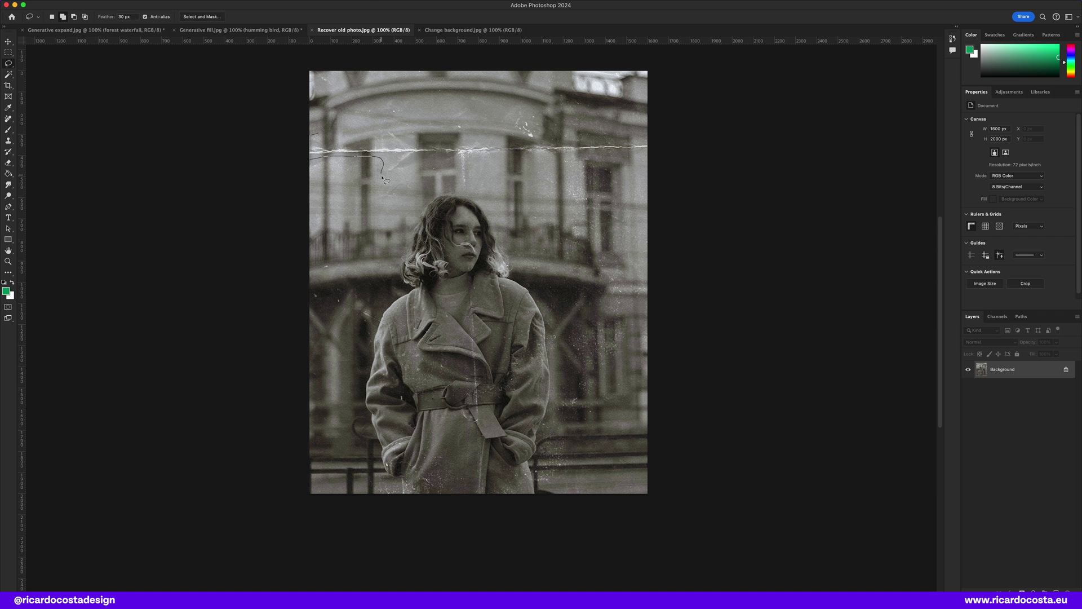
Select the top crease plus the building, top-left and right-side dust spots.
mouse_move(461, 188)
left_mouse_down()
mouse_move(625, 157)
mouse_move(653, 132)
mouse_move(338, 137)
left_mouse_up()
mouse_move(506, 122)
left_mouse_down()
mouse_move(529, 136)
mouse_move(534, 116)
mouse_move(521, 138)
left_mouse_up()
mouse_move(321, 74)
left_mouse_down()
mouse_move(330, 87)
mouse_move(320, 77)
left_mouse_up()
mouse_move(572, 225)
left_mouse_down()
mouse_move(585, 245)
mouse_move(570, 227)
left_mouse_up()
left_click_drag(570, 179, 568, 184)
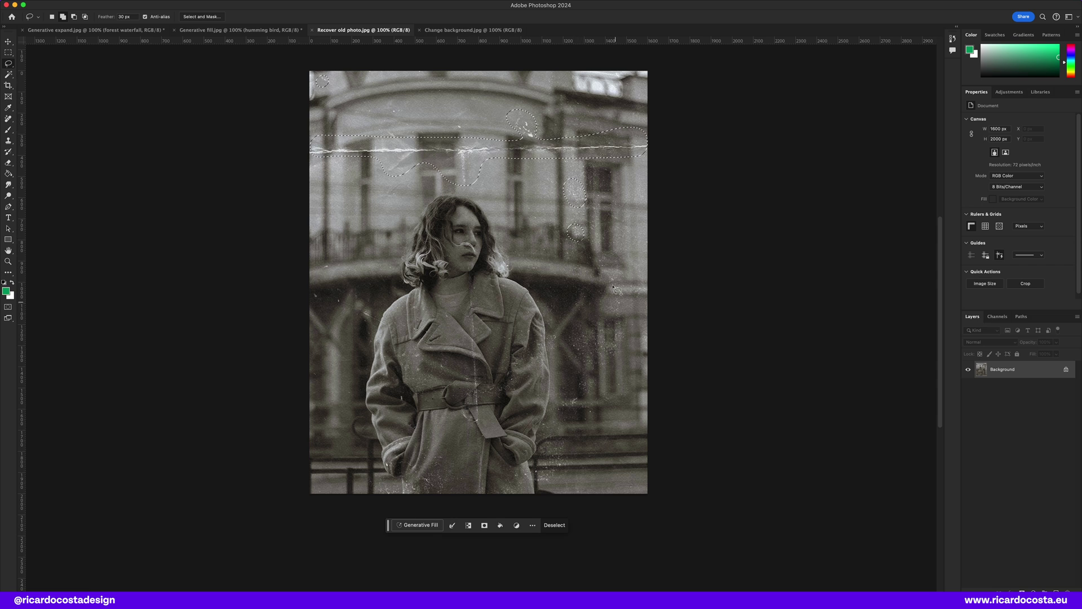
left_click_drag(609, 272, 607, 275)
mouse_move(625, 331)
left_mouse_down()
mouse_move(586, 349)
mouse_move(551, 337)
left_mouse_up()
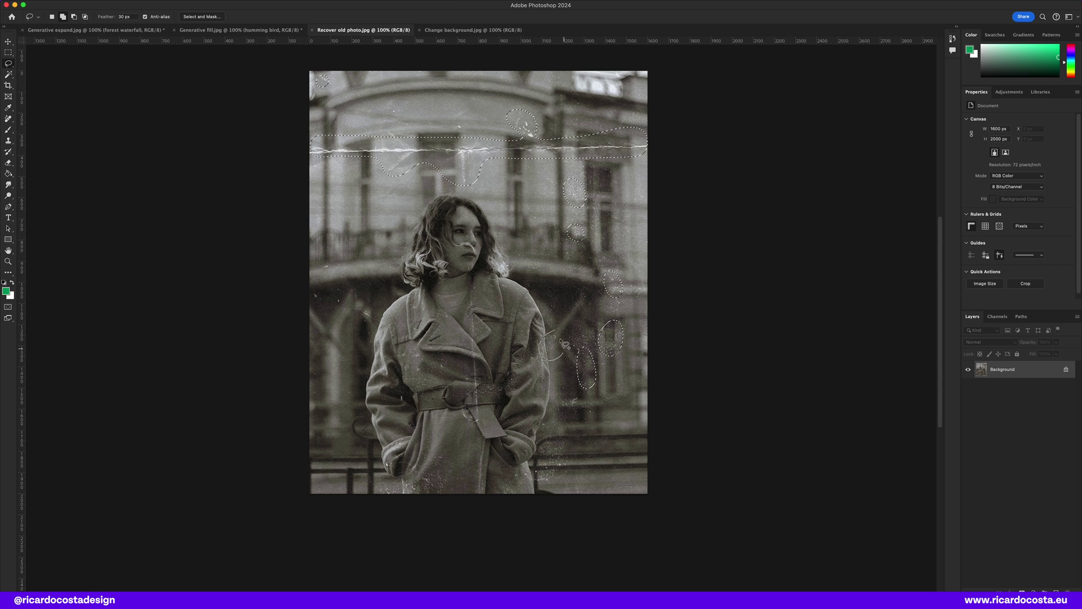
Add the coat scratch, coat and lapel spots, bottom spots and left background spot to the selection.
left_click_drag(498, 389, 497, 387)
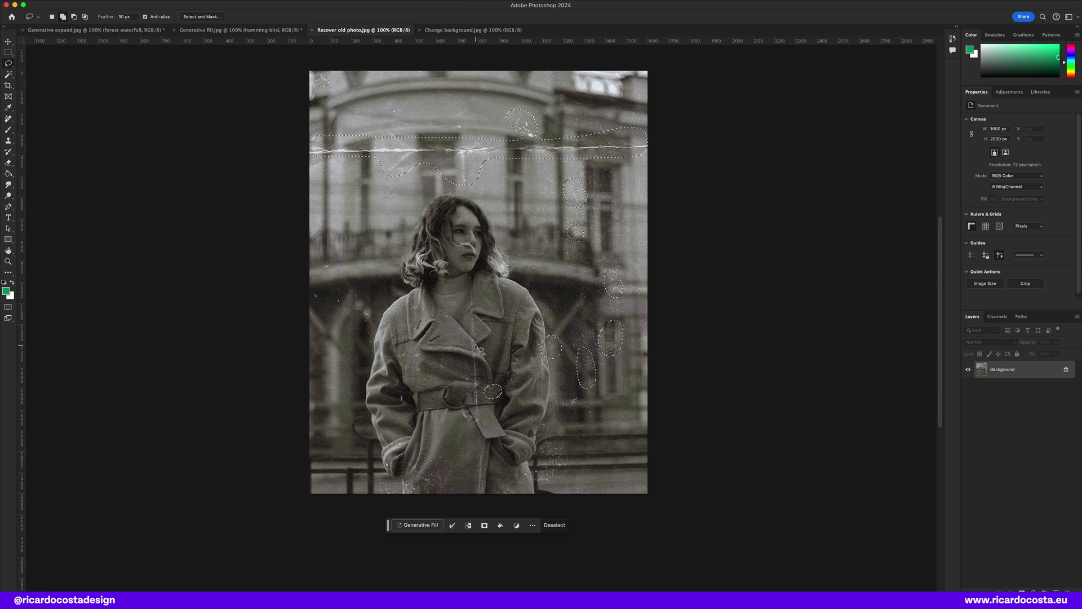
left_click_drag(472, 336, 473, 340)
mouse_move(475, 338)
left_mouse_down()
mouse_move(476, 315)
mouse_move(479, 345)
left_mouse_up()
mouse_move(481, 395)
left_mouse_down()
mouse_move(473, 417)
mouse_move(485, 365)
left_mouse_up()
mouse_move(513, 477)
left_mouse_down()
mouse_move(550, 489)
mouse_move(515, 477)
left_mouse_up()
mouse_move(397, 473)
left_mouse_down()
mouse_move(389, 480)
mouse_move(397, 472)
left_mouse_up()
mouse_move(541, 426)
left_mouse_down()
mouse_move(575, 445)
mouse_move(541, 423)
left_mouse_up()
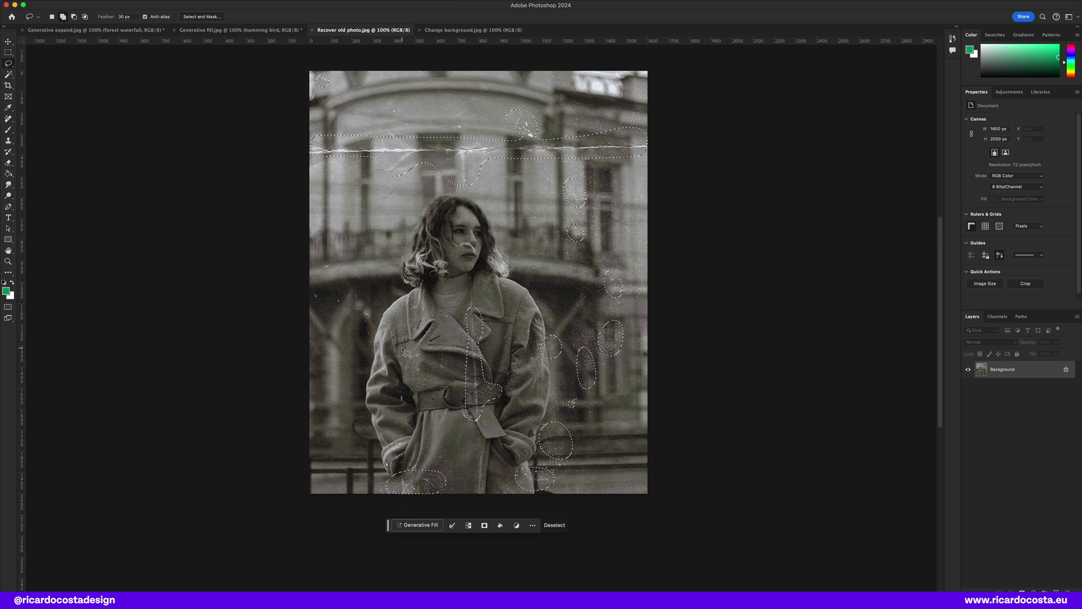
mouse_move(405, 350)
left_mouse_down()
mouse_move(423, 372)
mouse_move(405, 348)
left_mouse_up()
mouse_move(348, 299)
left_mouse_down()
mouse_move(390, 331)
mouse_move(350, 300)
left_mouse_up()
Run Generative Fill with an empty prompt and keep repair variation 1.
left_click(420, 525)
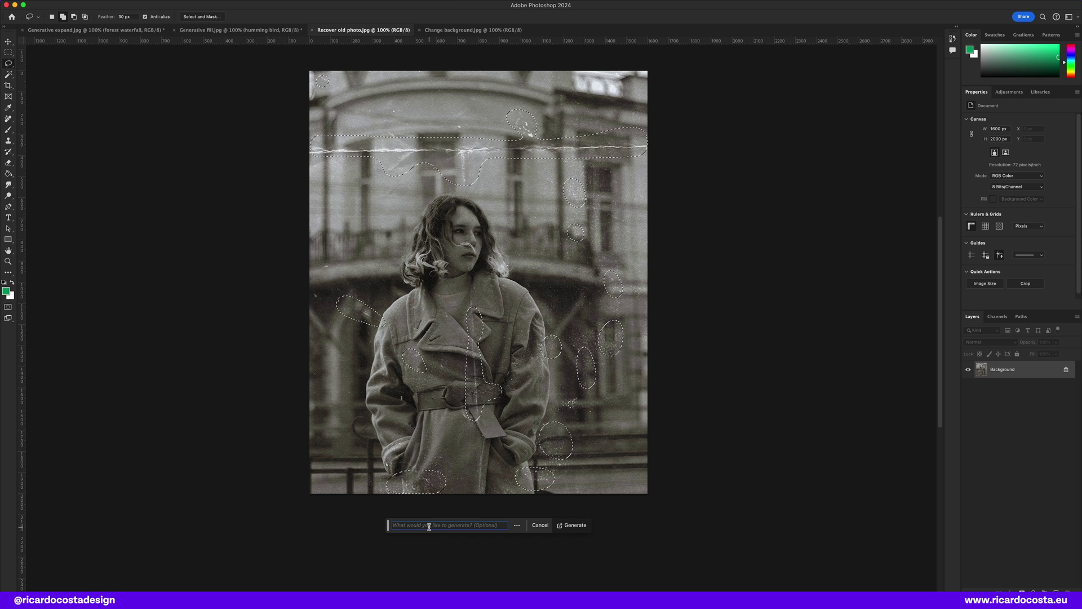
left_click(575, 525)
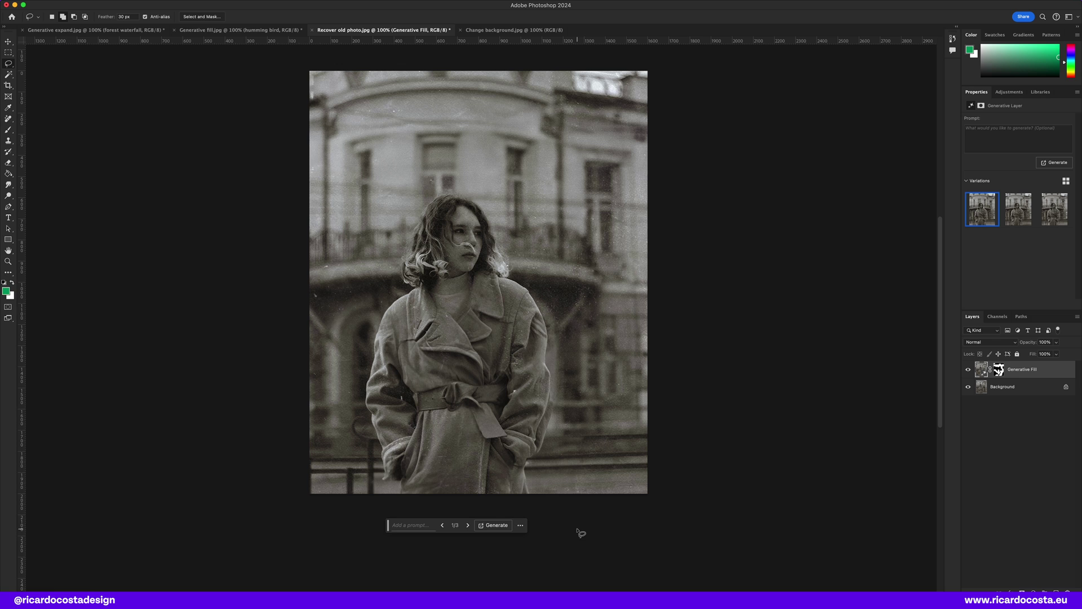
left_click(1019, 209)
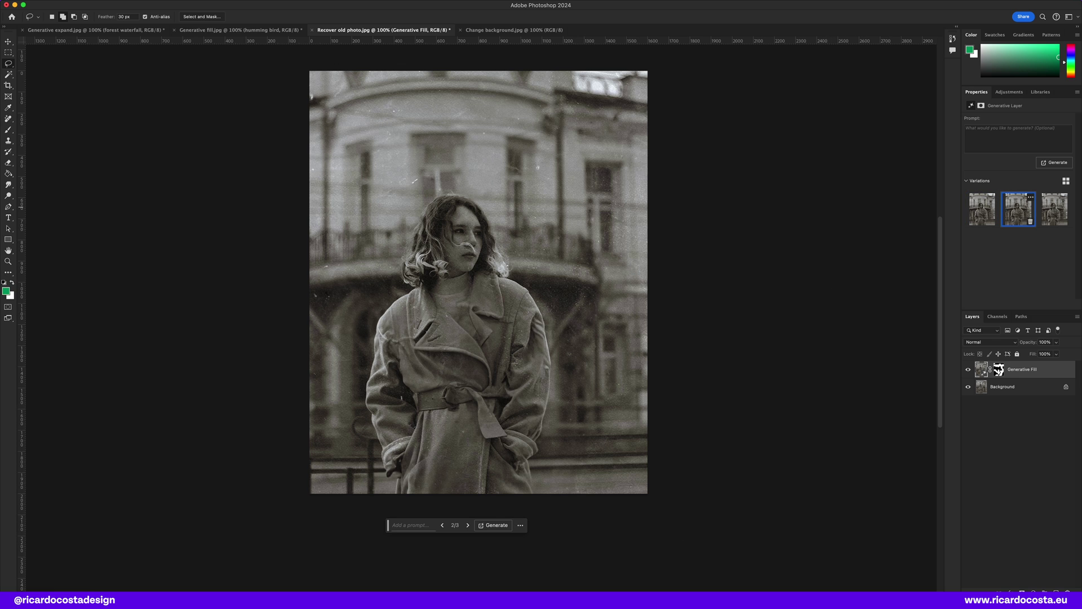
left_click(981, 212)
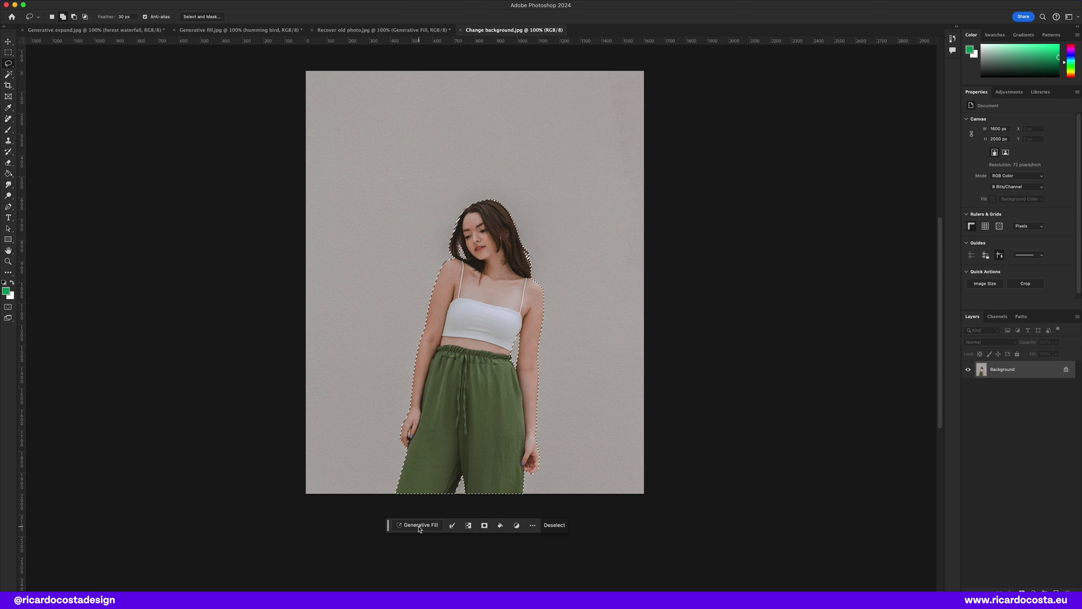
Invert the selection to the background and generate 'colourful brick textured wall'.
left_click(468, 526)
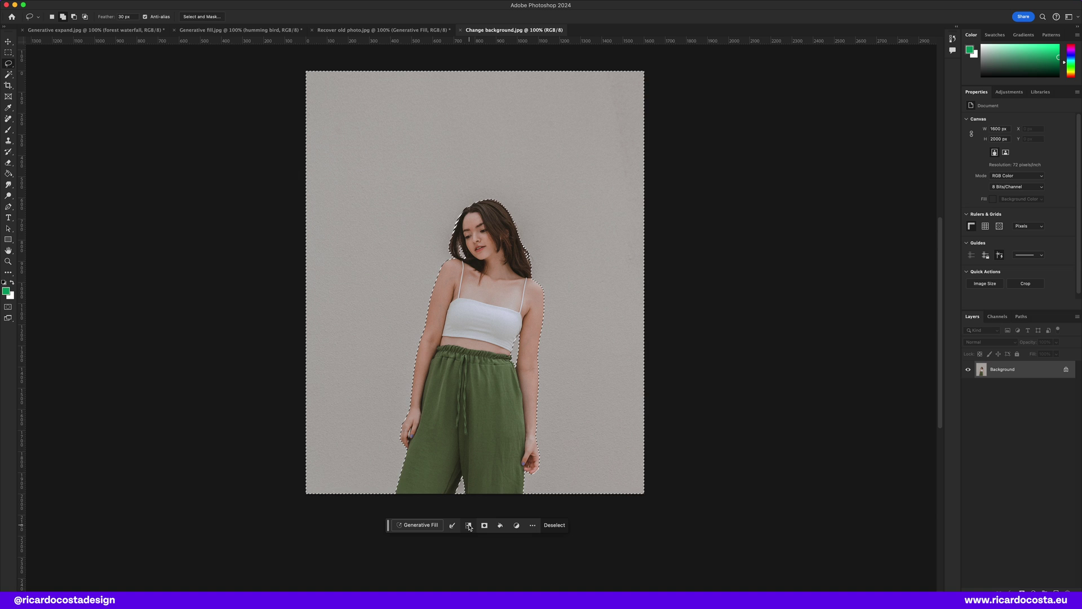
left_click(420, 525)
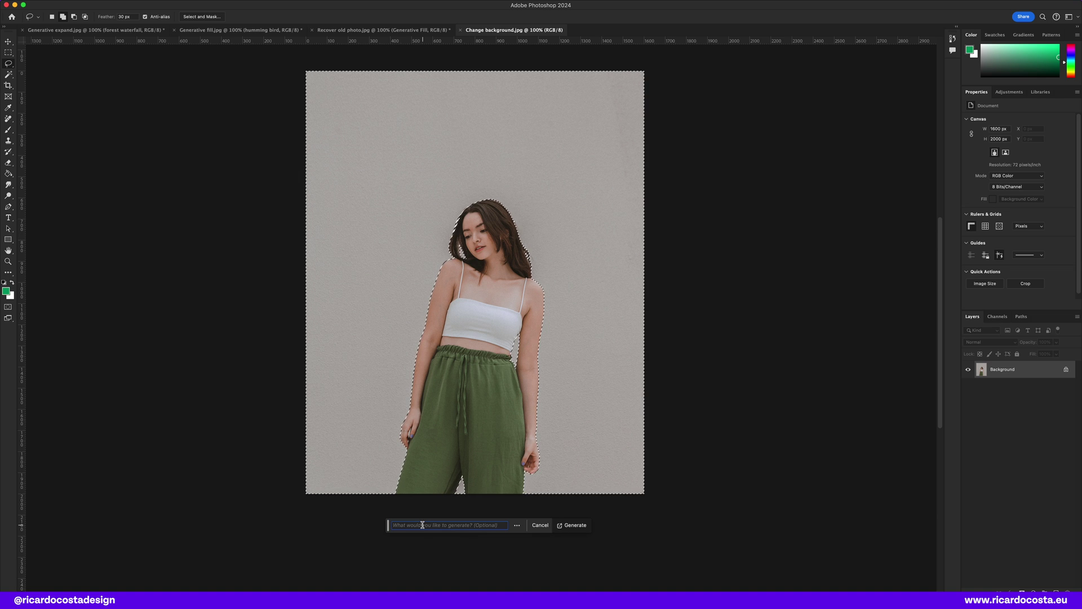
type("colourful")
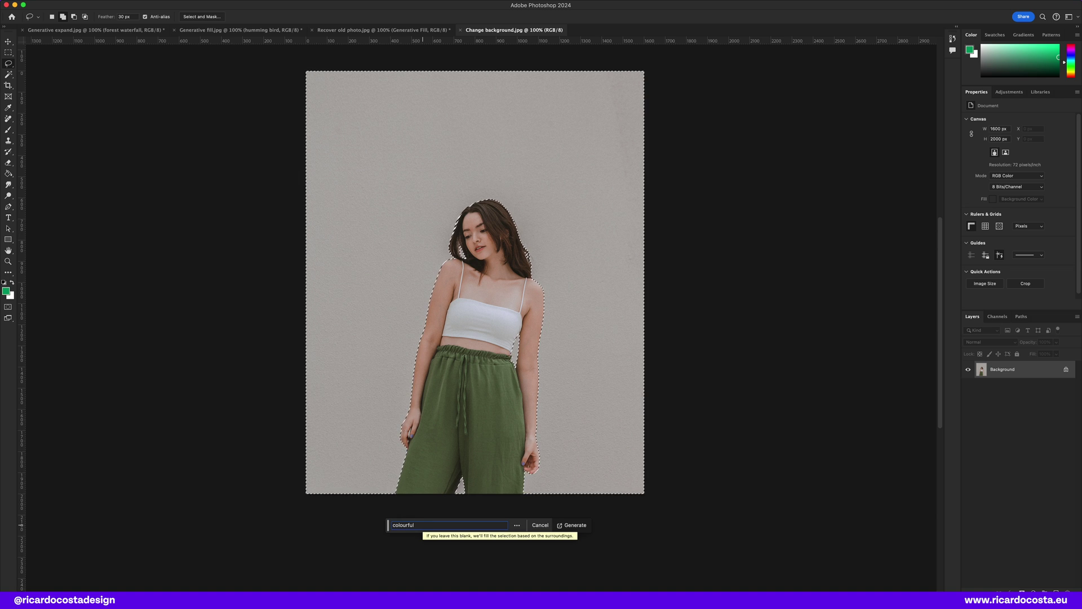
type(" brick textured wall")
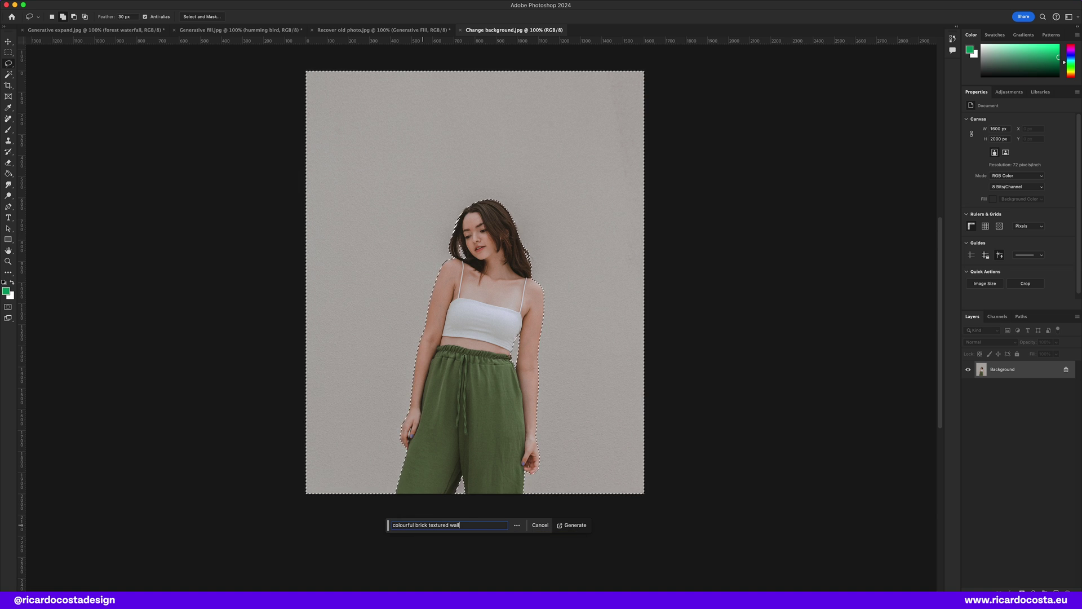
key("Return")
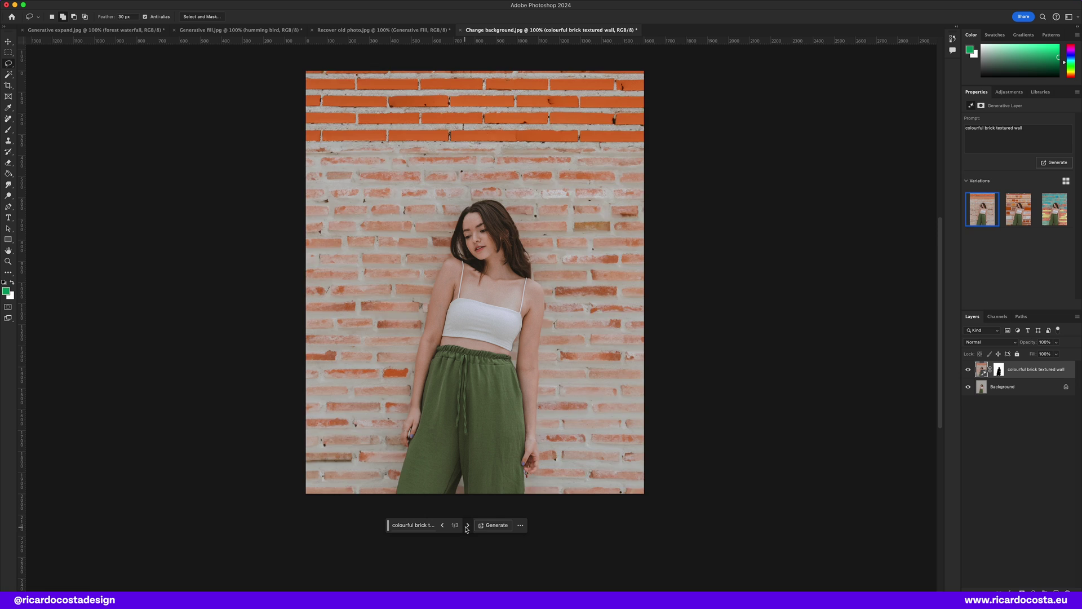
Browse the wall variations, generate more, and settle on variation 3.
left_click(467, 526)
left_click(467, 525)
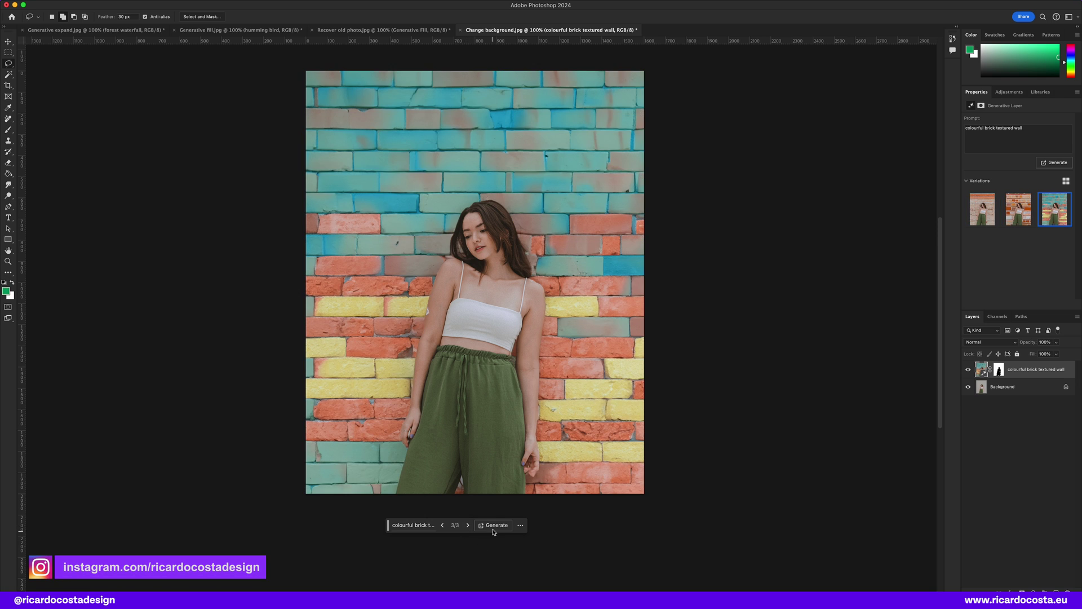
left_click(494, 525)
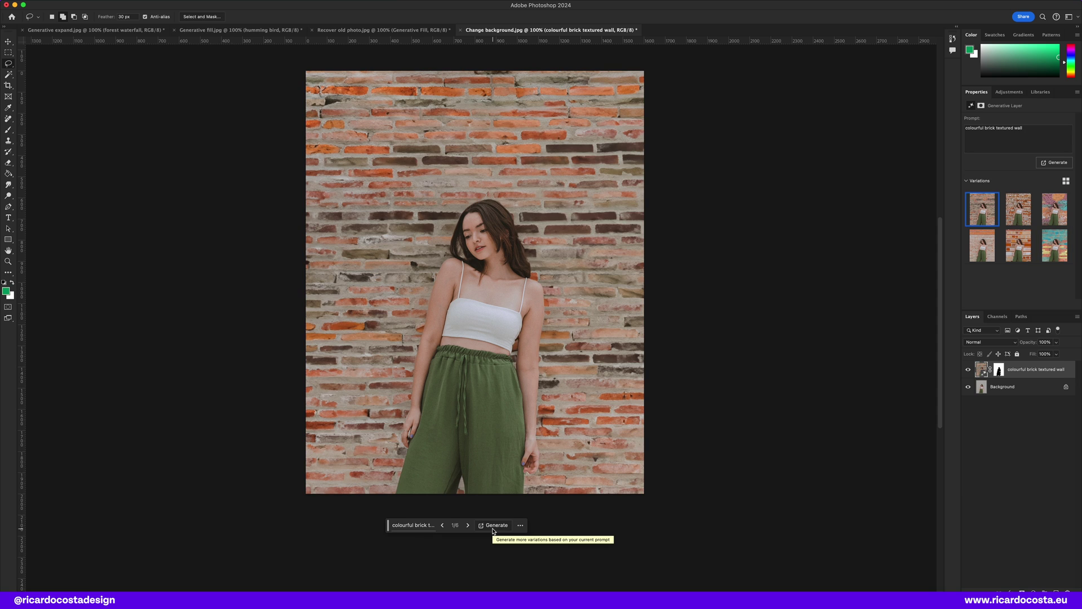
left_click(469, 525)
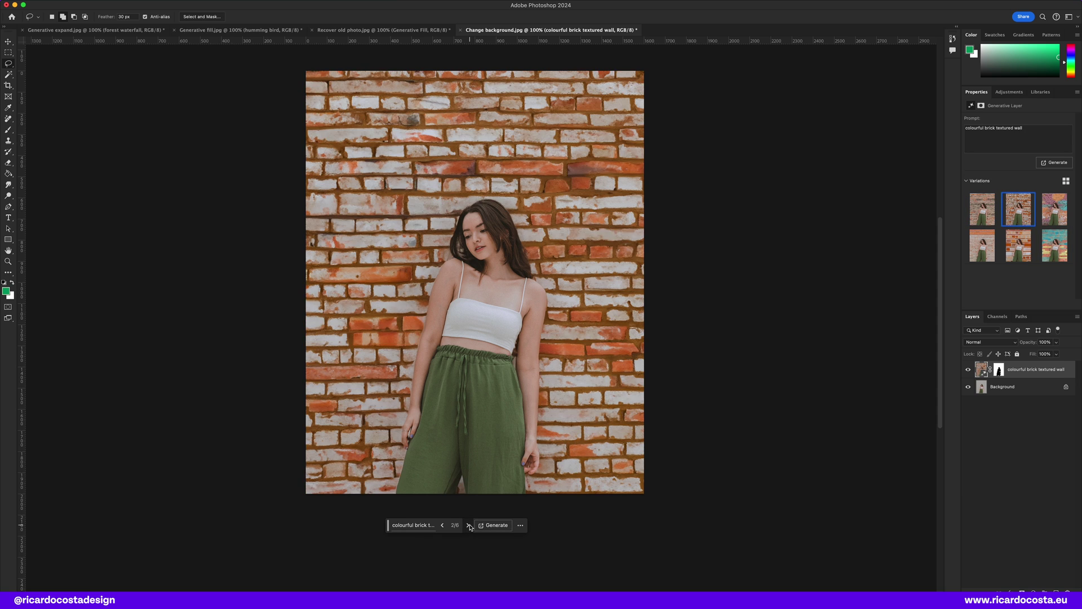
left_click(469, 524)
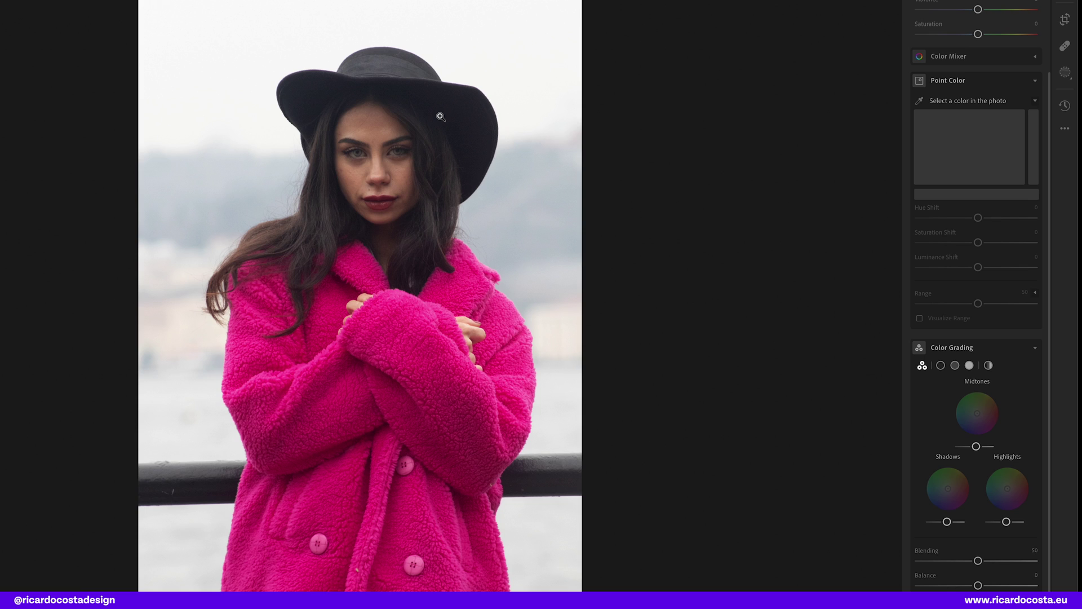
Sample the coat in Point Color and shift it to hue −37, saturation +50, luminance −71.
left_click(919, 103)
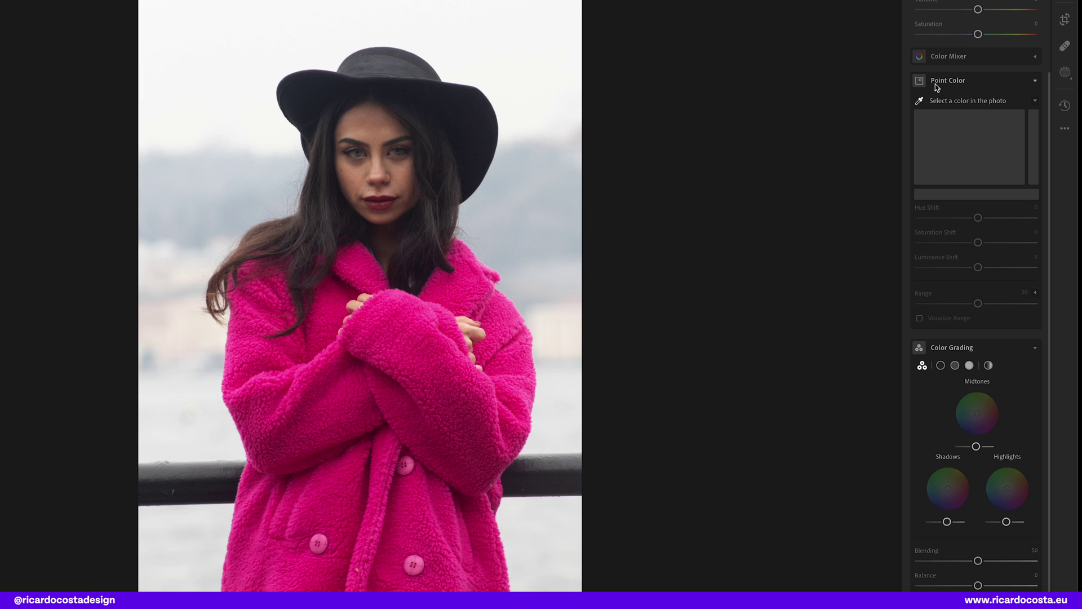
left_click(422, 322)
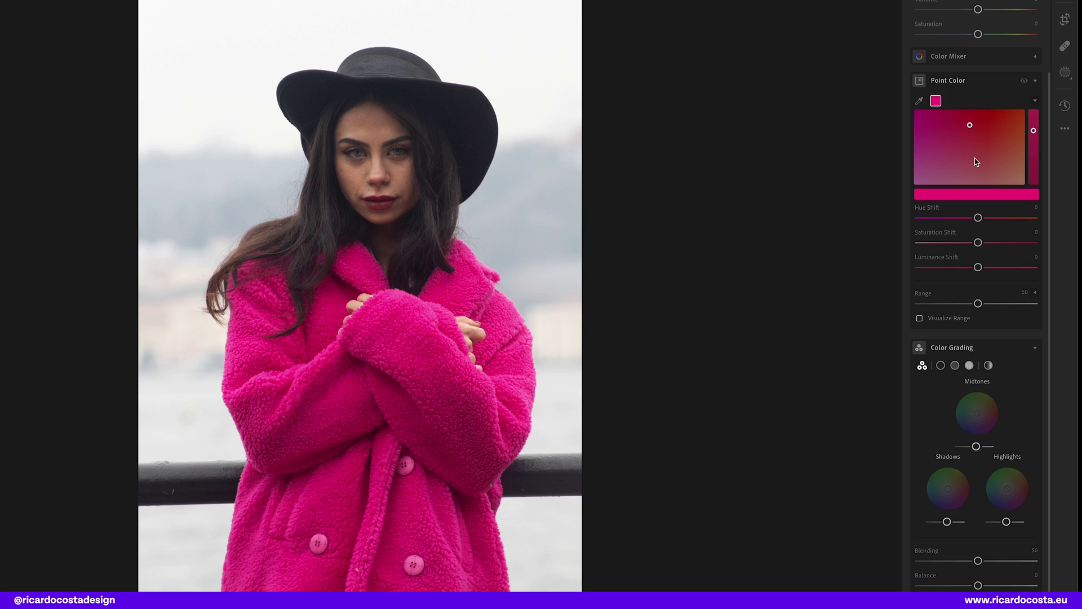
left_click_drag(970, 125, 943, 130)
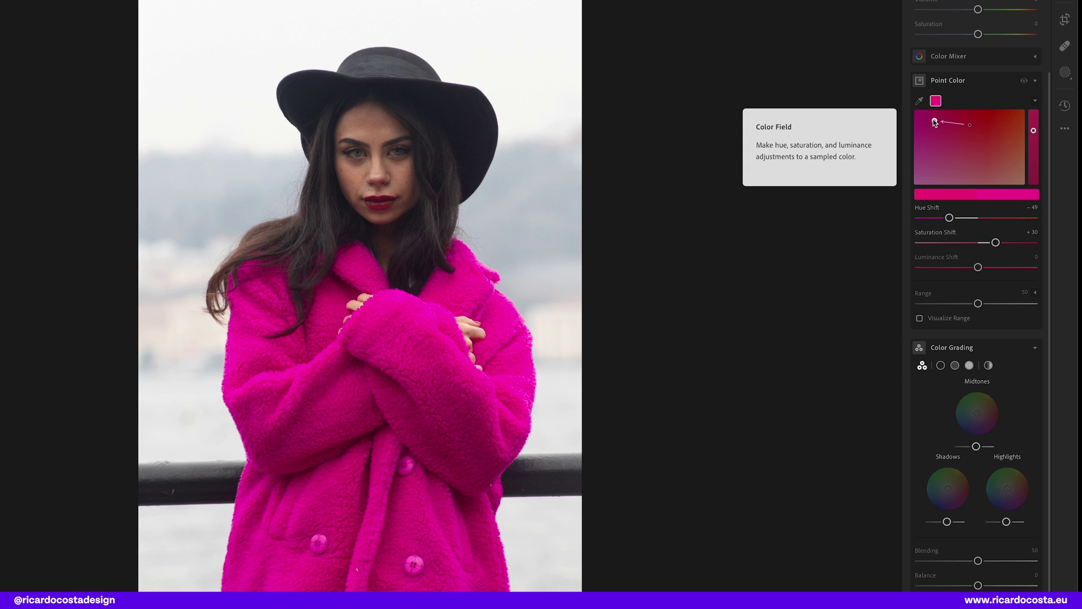
left_click_drag(935, 123, 941, 118)
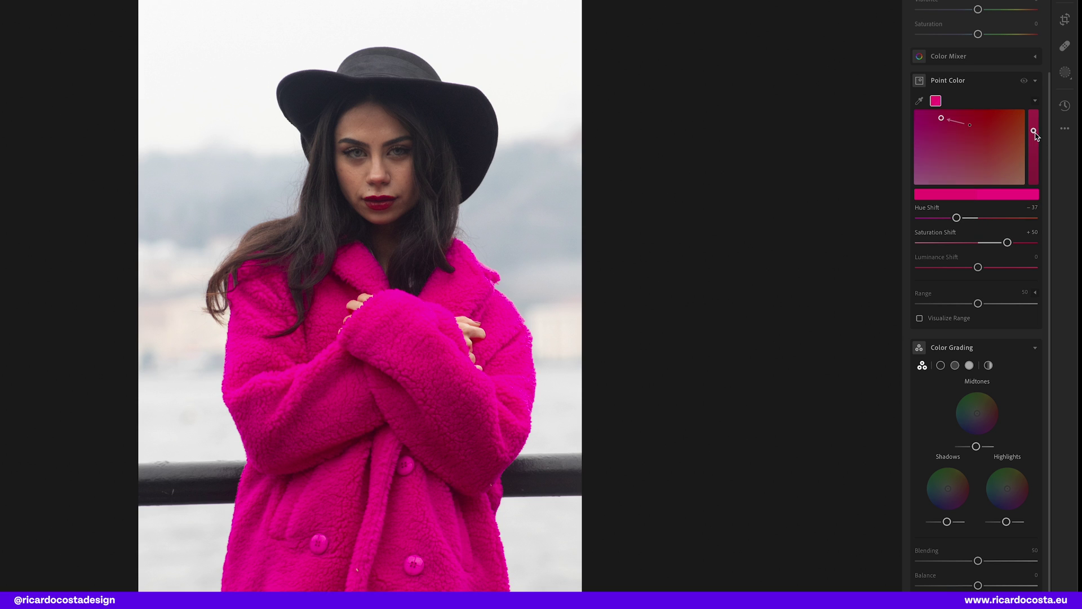
left_click_drag(1035, 135, 1036, 171)
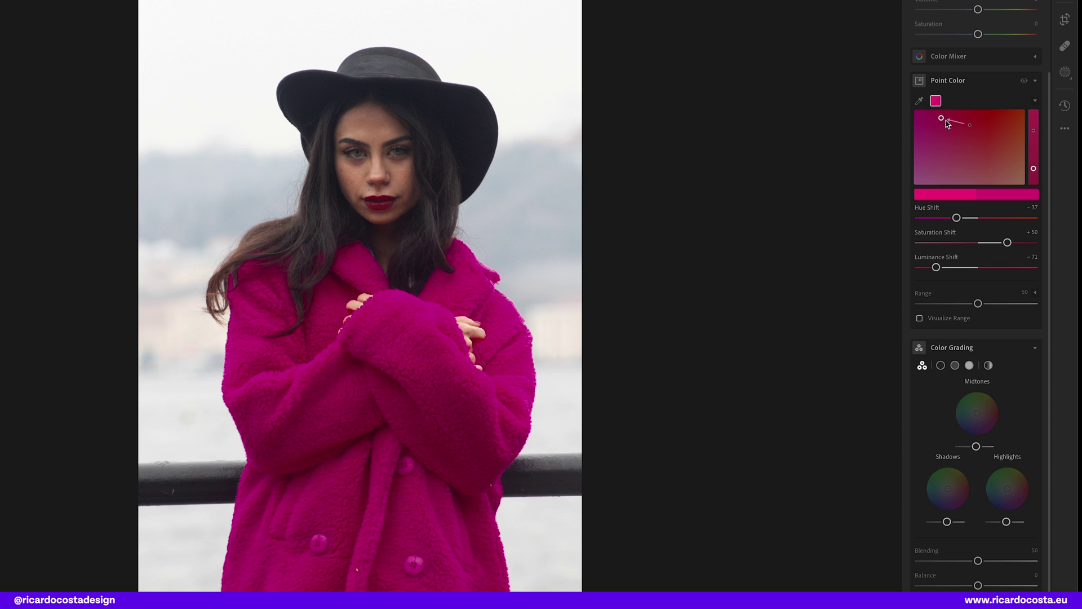
left_click_drag(947, 124, 955, 127)
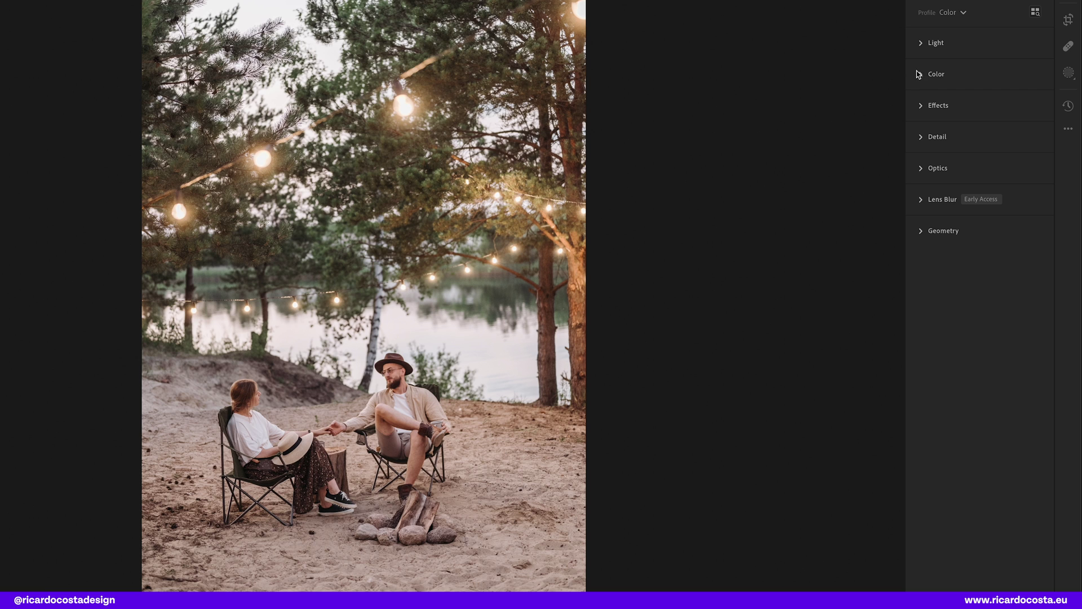
Apply Lens Blur to the campfire photo, then the street photo, raising Blur Amount on each.
left_click(922, 197)
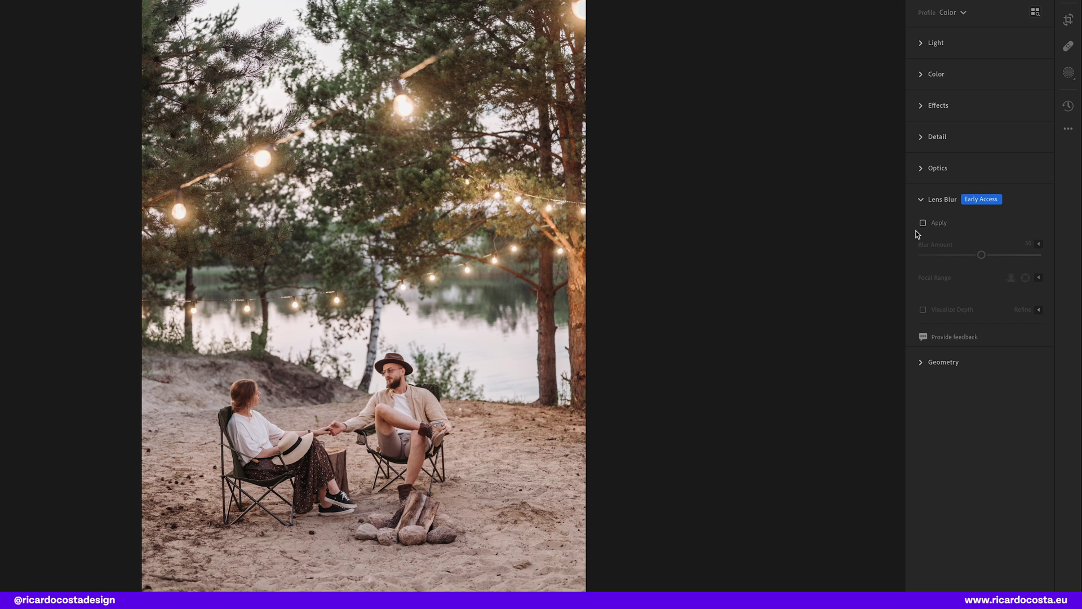
left_click(923, 222)
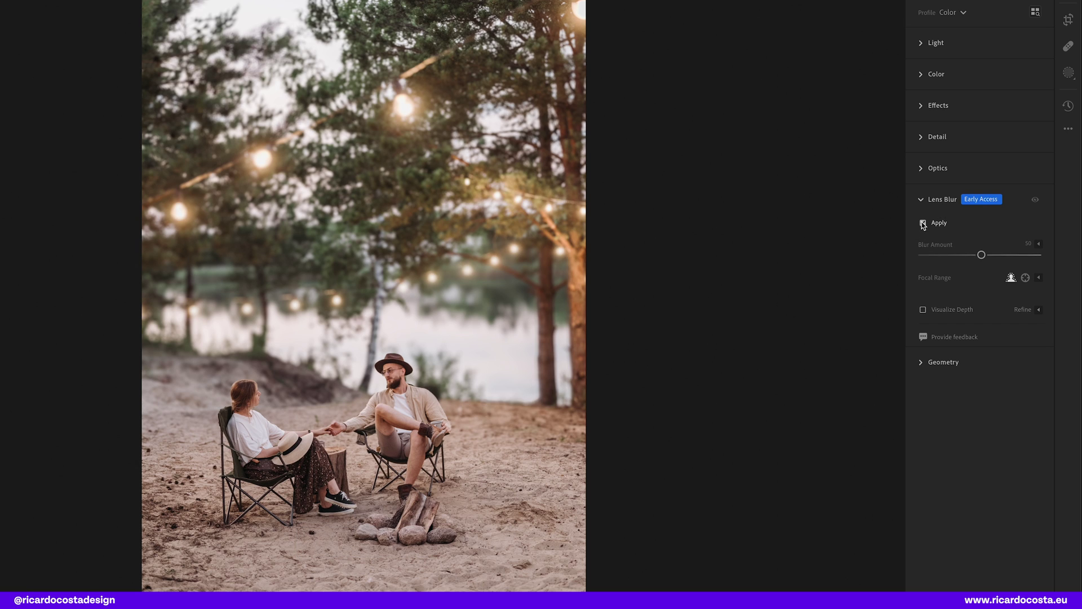
left_click_drag(981, 254, 1028, 254)
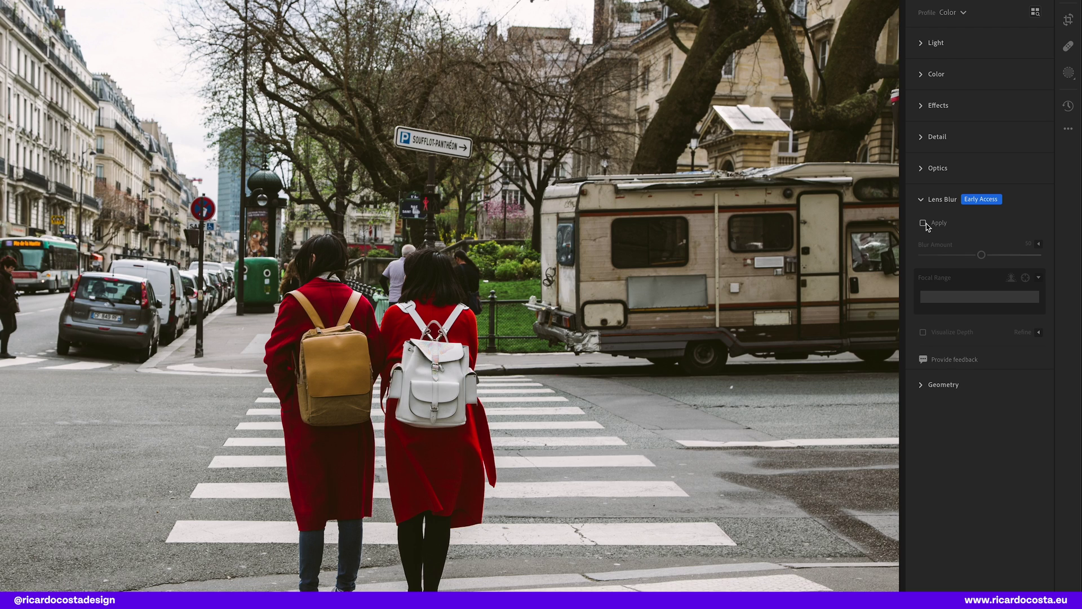
left_click(923, 223)
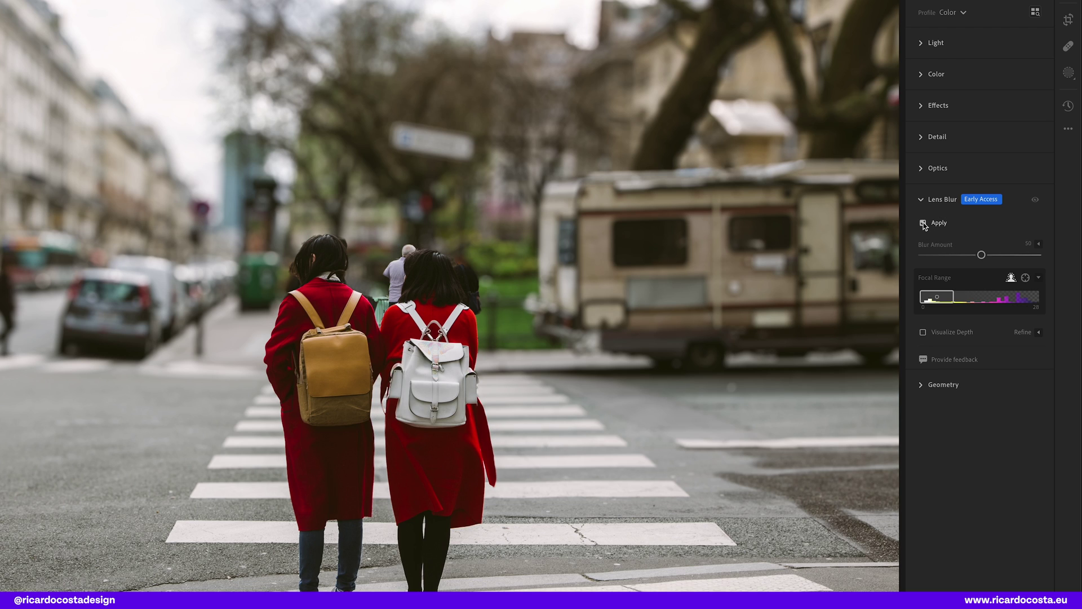
left_click_drag(983, 256, 1017, 255)
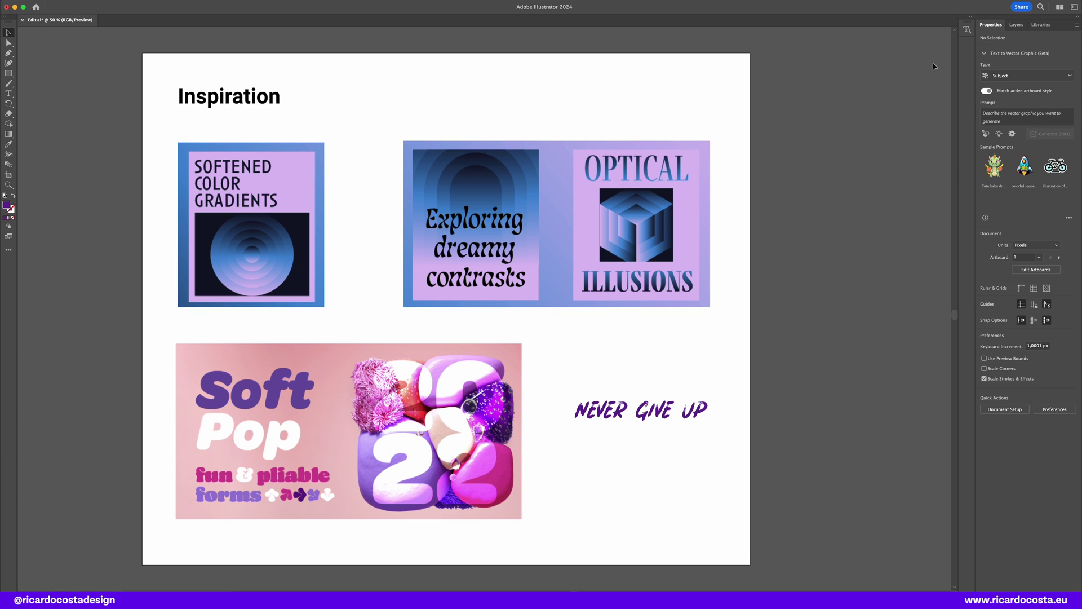
With Retype, detect text in the Exploring image group and make 'dreamy' live Lisbeth Display Regular.
left_click(968, 30)
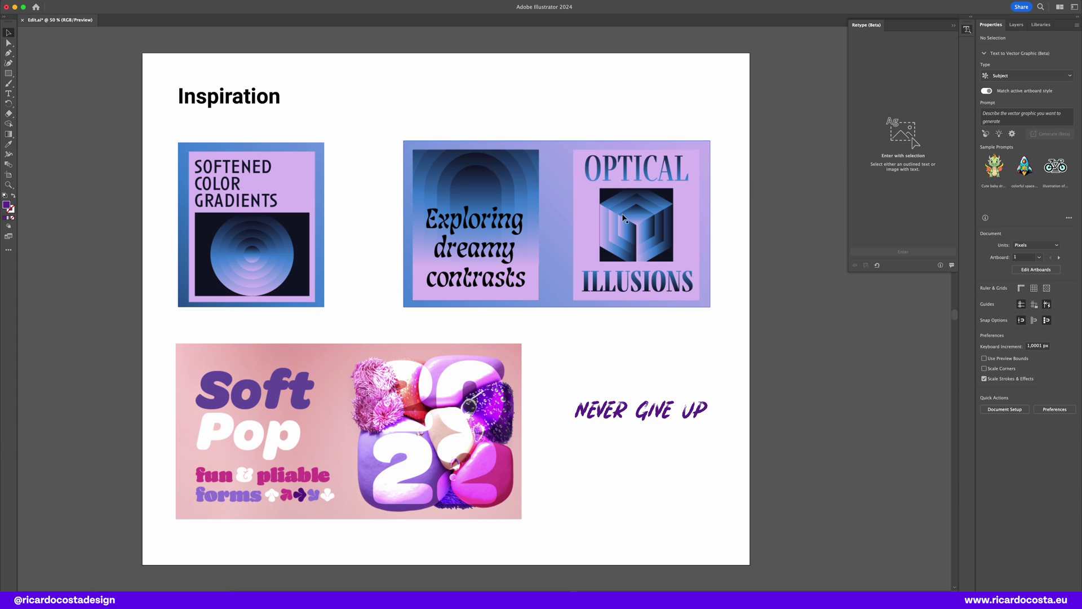
left_click(482, 254)
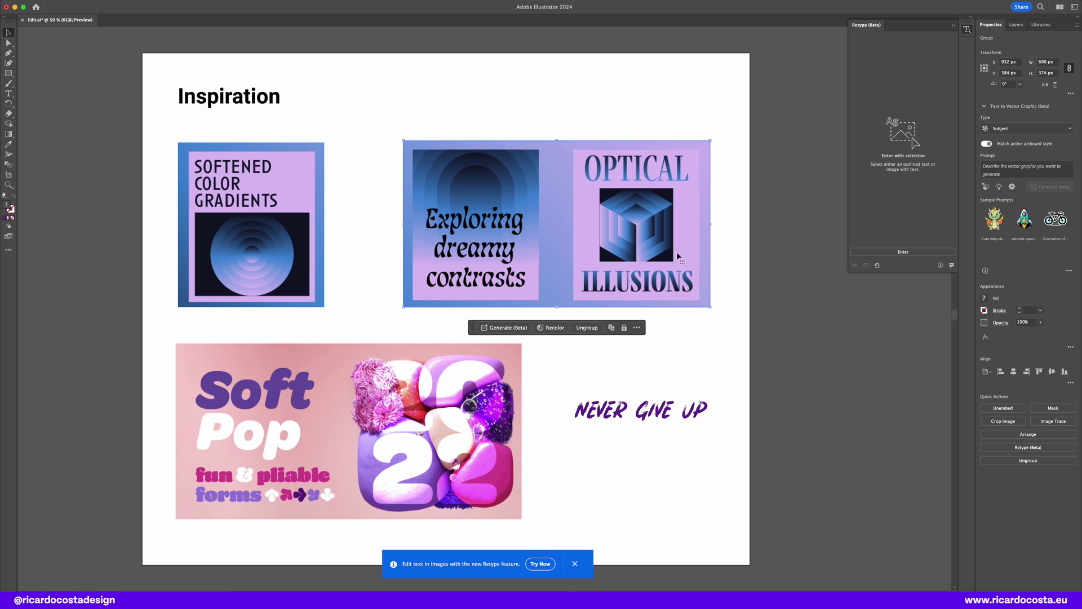
left_click(908, 252)
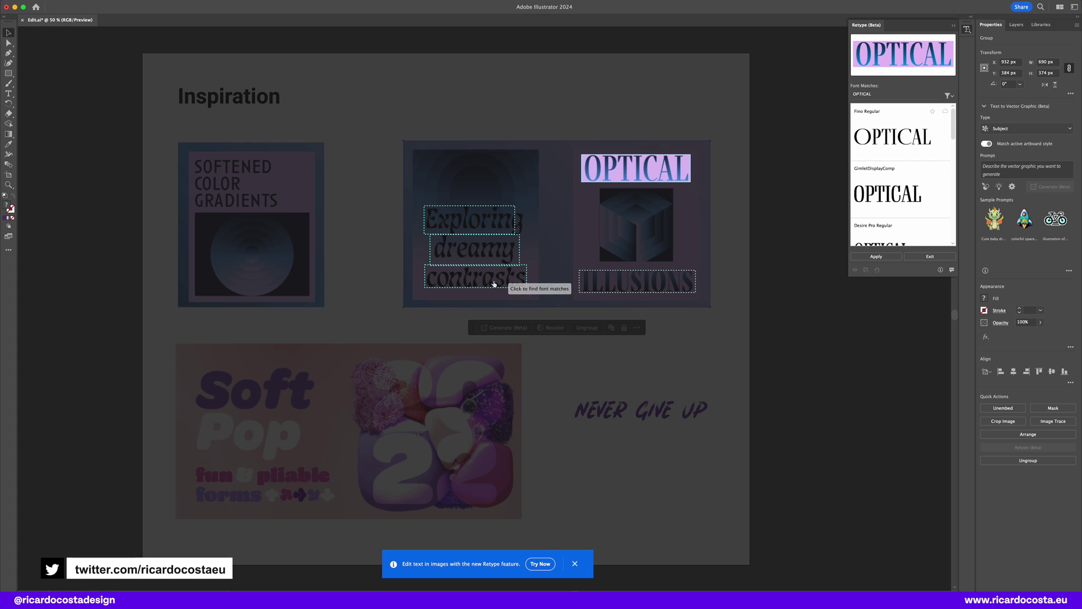
left_click(483, 255)
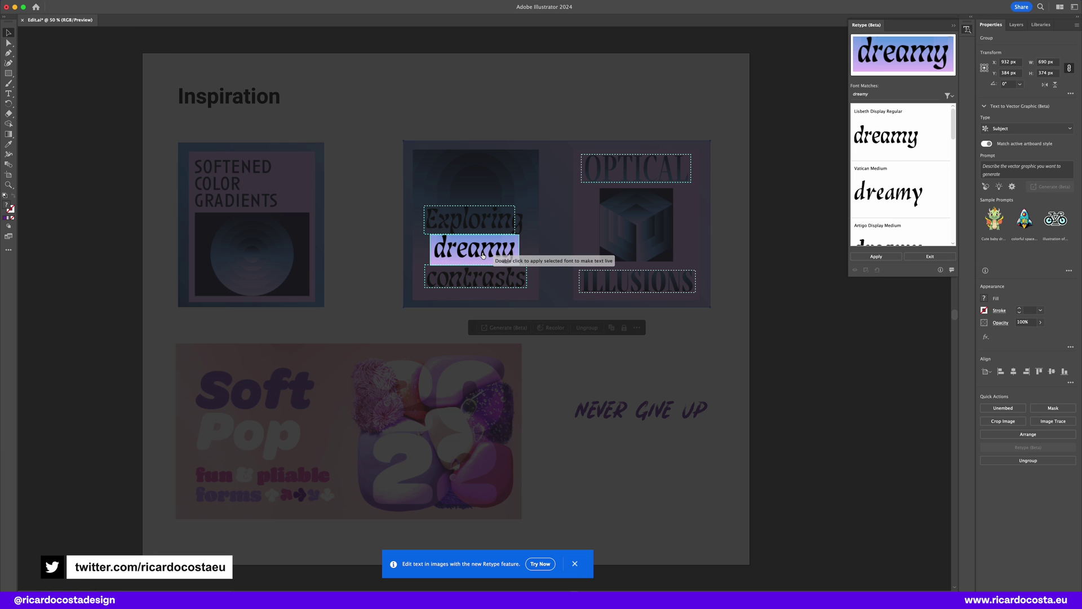
left_click(876, 140)
left_click(881, 257)
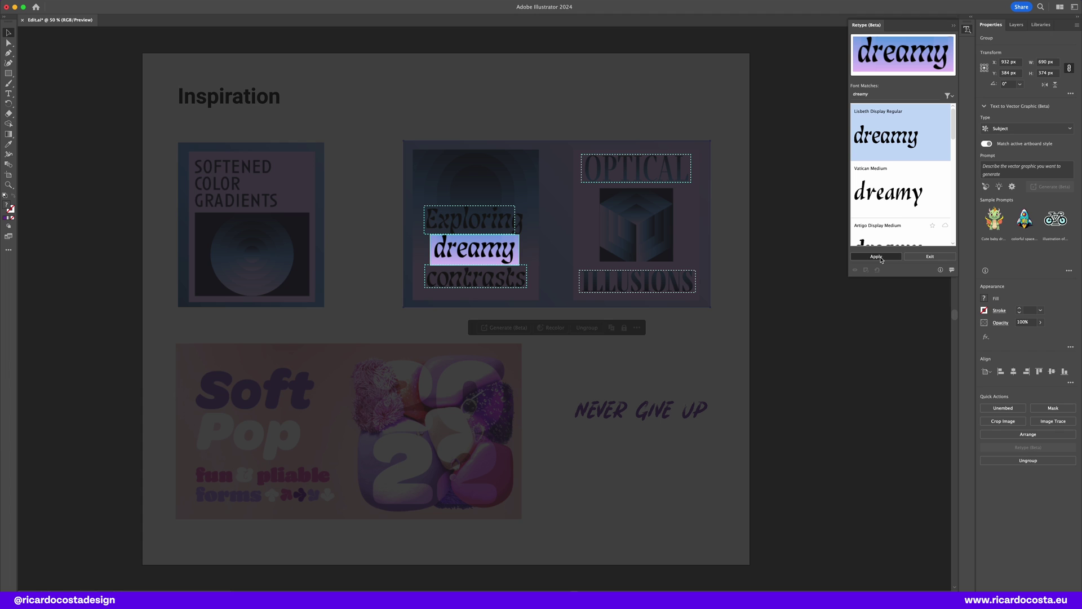
Use Retype to convert the NEVER GIVE UP outlined lettering into live Batsand text.
left_click(930, 256)
left_click_drag(554, 388, 631, 418)
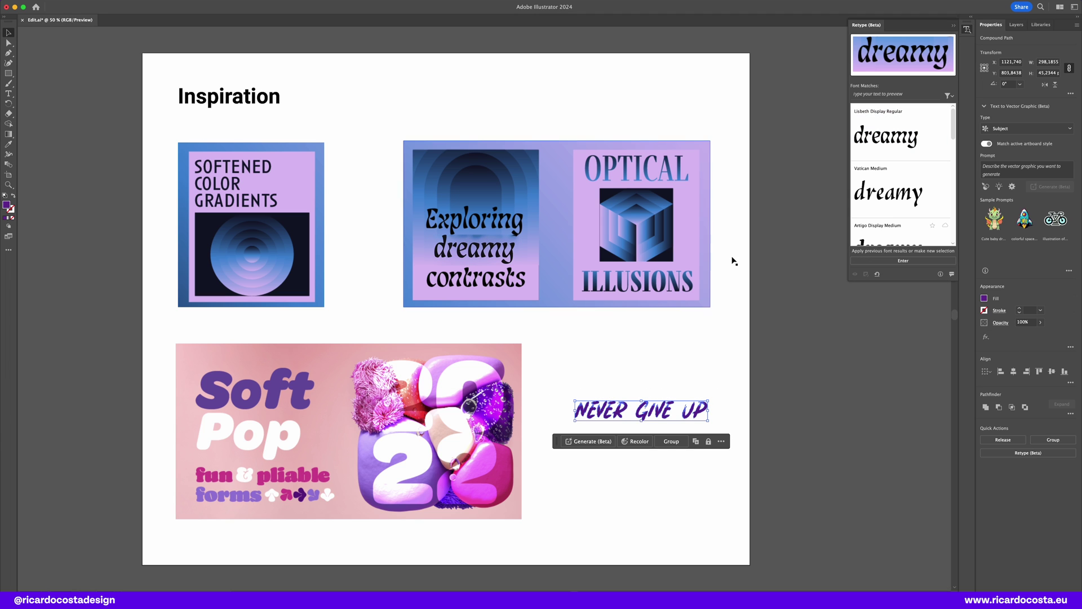
left_click(904, 260)
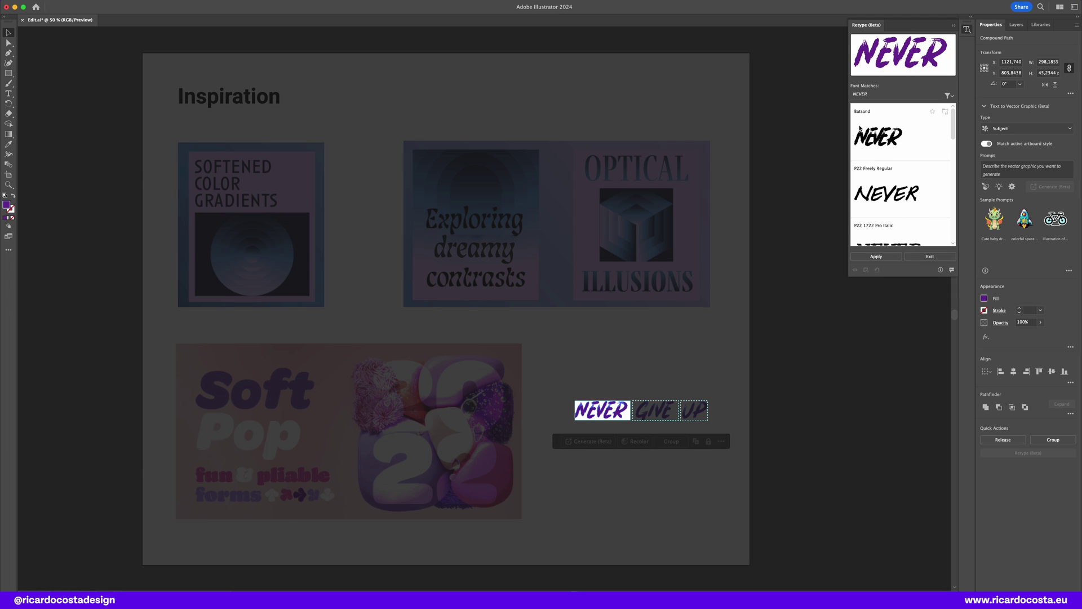
left_click(875, 137)
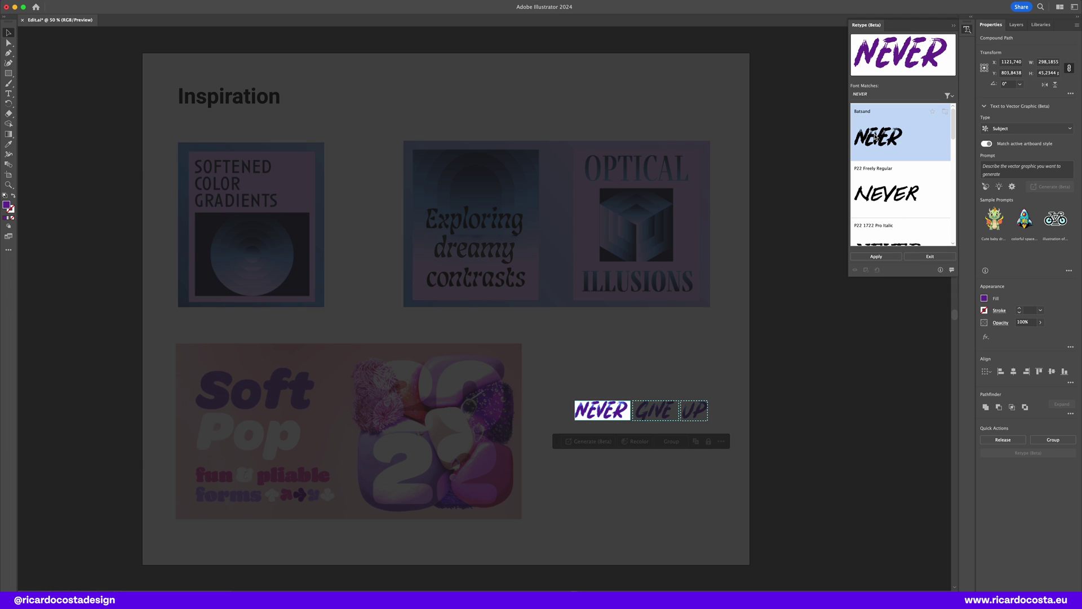
left_click(876, 256)
Edit the live lettering so its first word NEVER reads YOU.
left_click(930, 256)
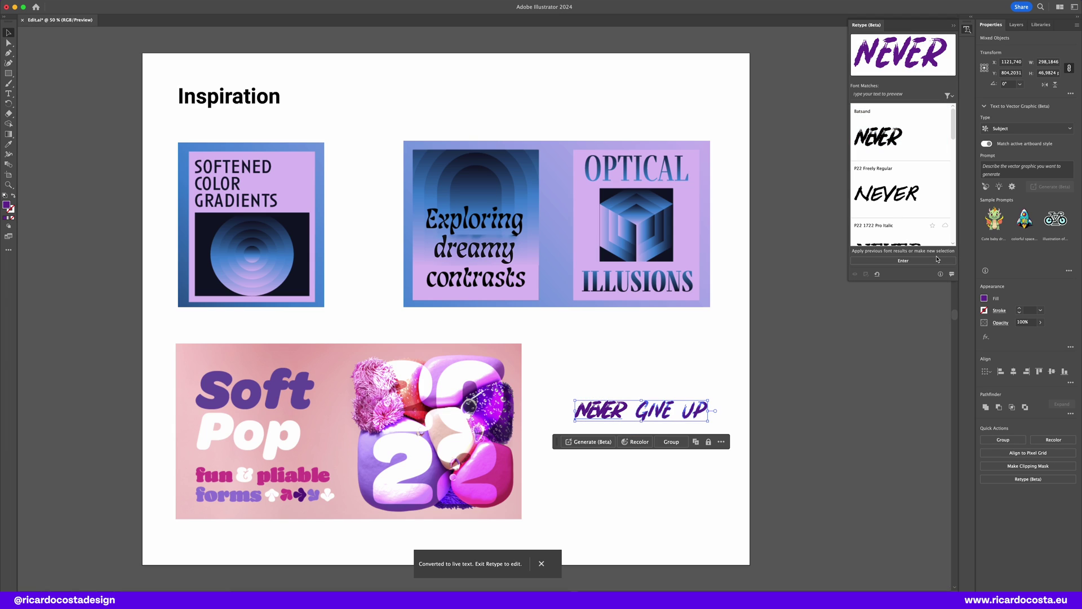
double_click(606, 411)
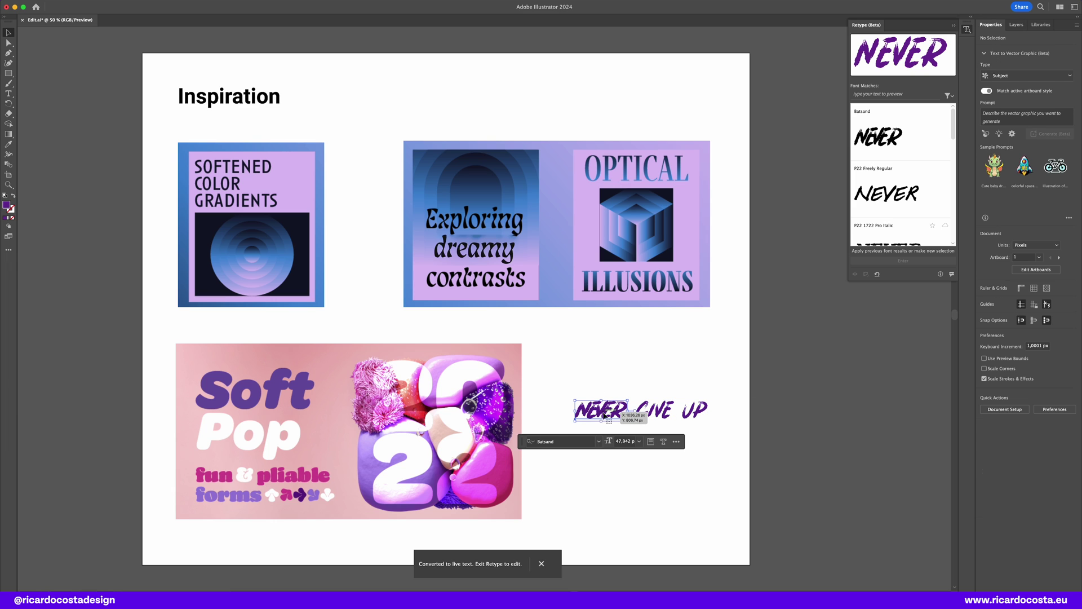
type("YOU")
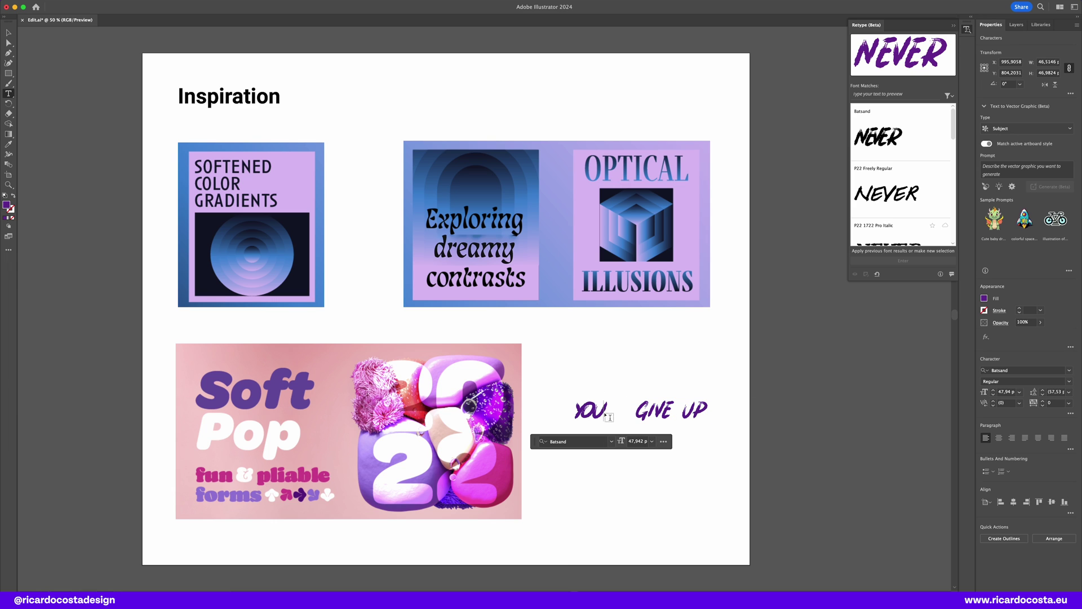
type(" D")
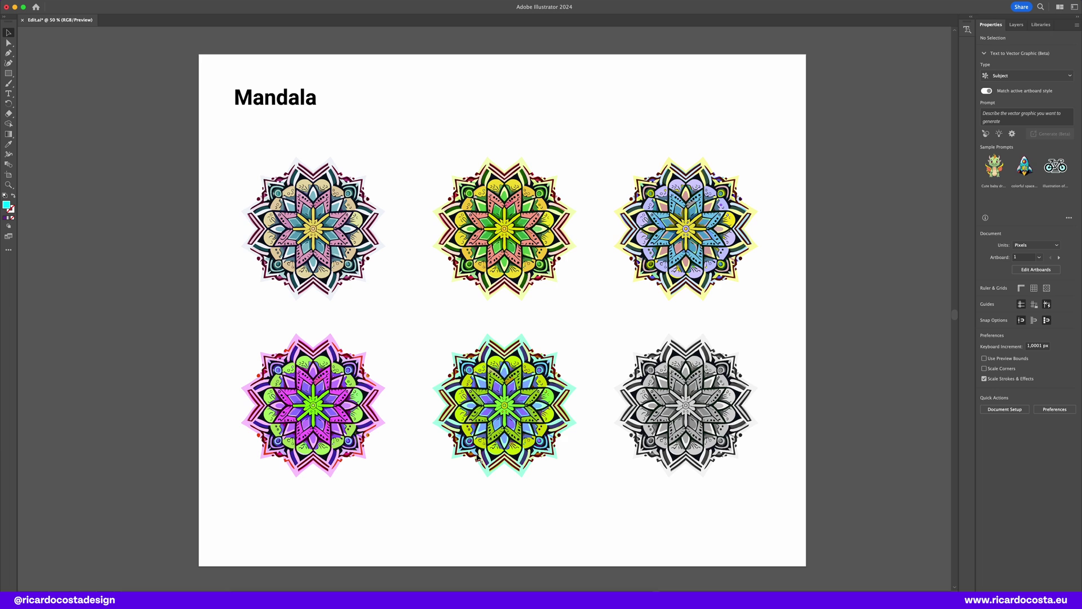
Select the bottom-right mandala and shift its colours toward a brighter light purple and pink.
left_click(658, 400)
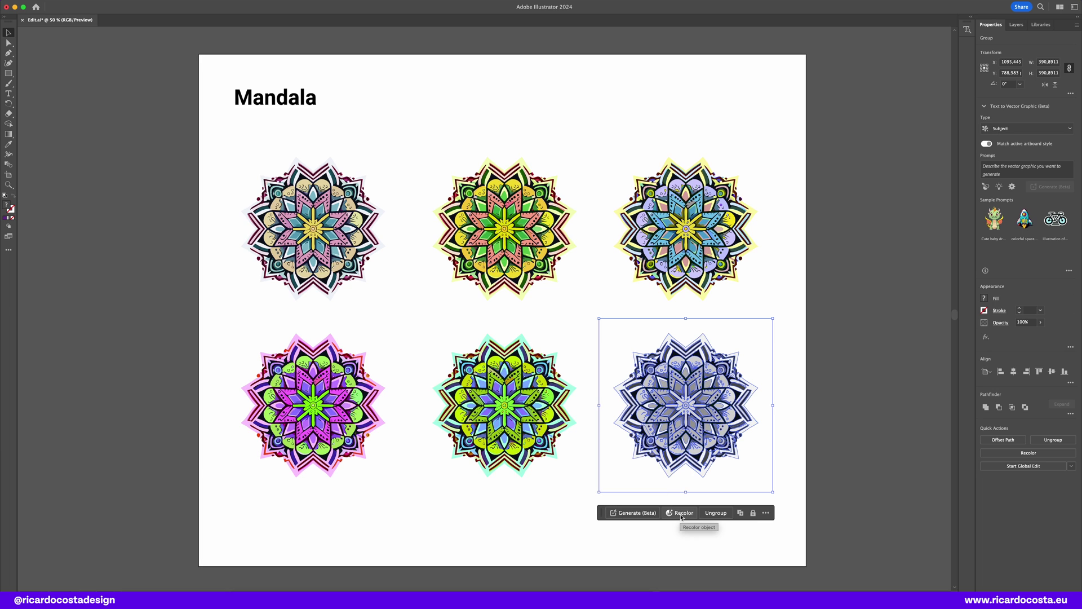
left_click(681, 514)
left_click_drag(834, 419, 866, 419)
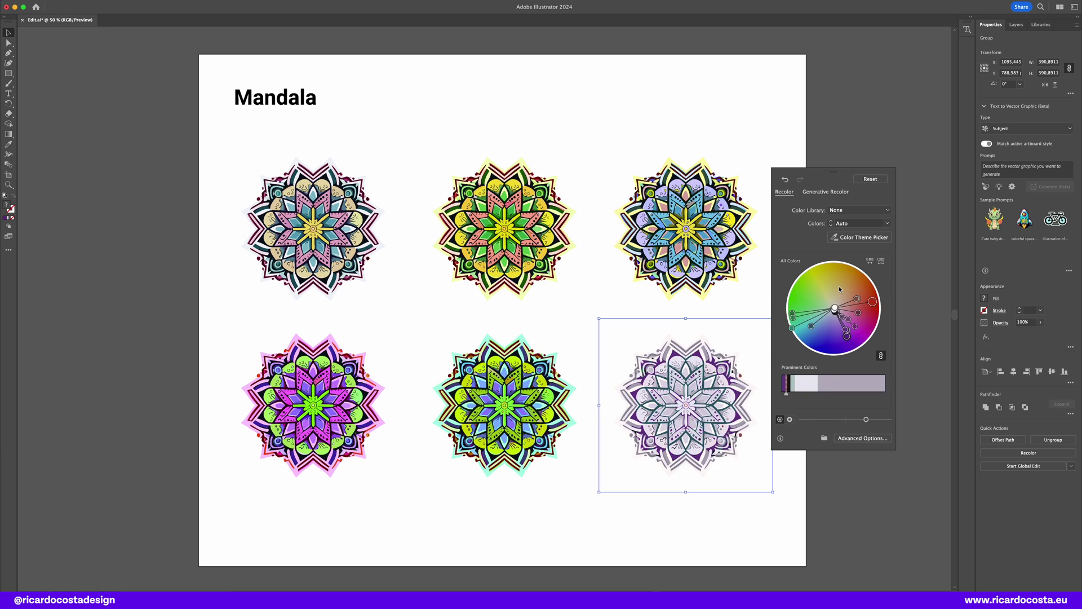
left_click_drag(818, 323, 801, 351)
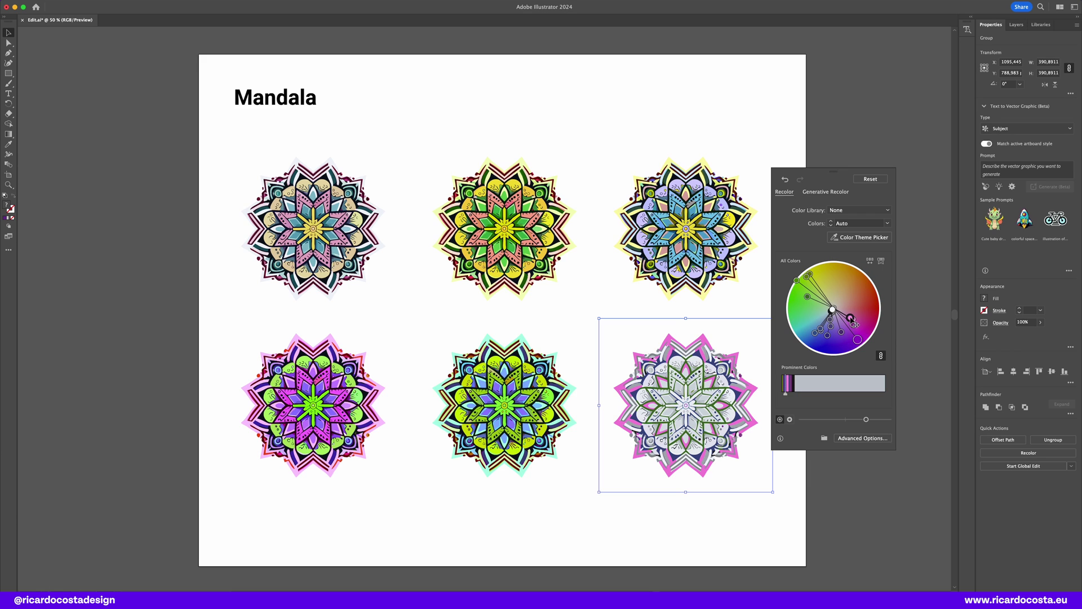
Generate recolor variations from the prompt 'orange and blue' and apply the bottom-left one.
left_click(827, 192)
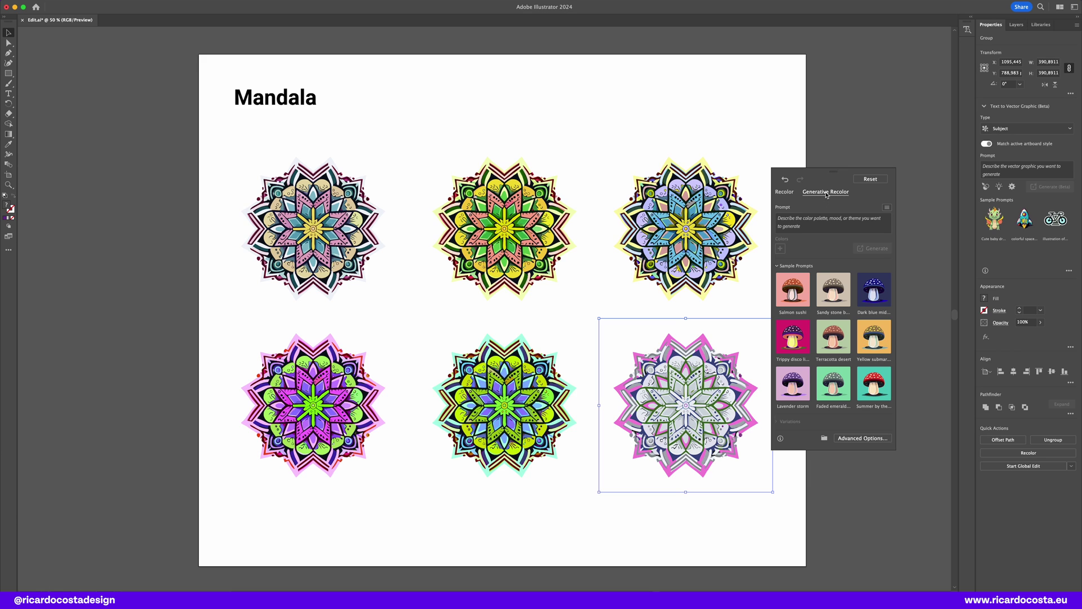
left_click(826, 222)
type("orange and blue")
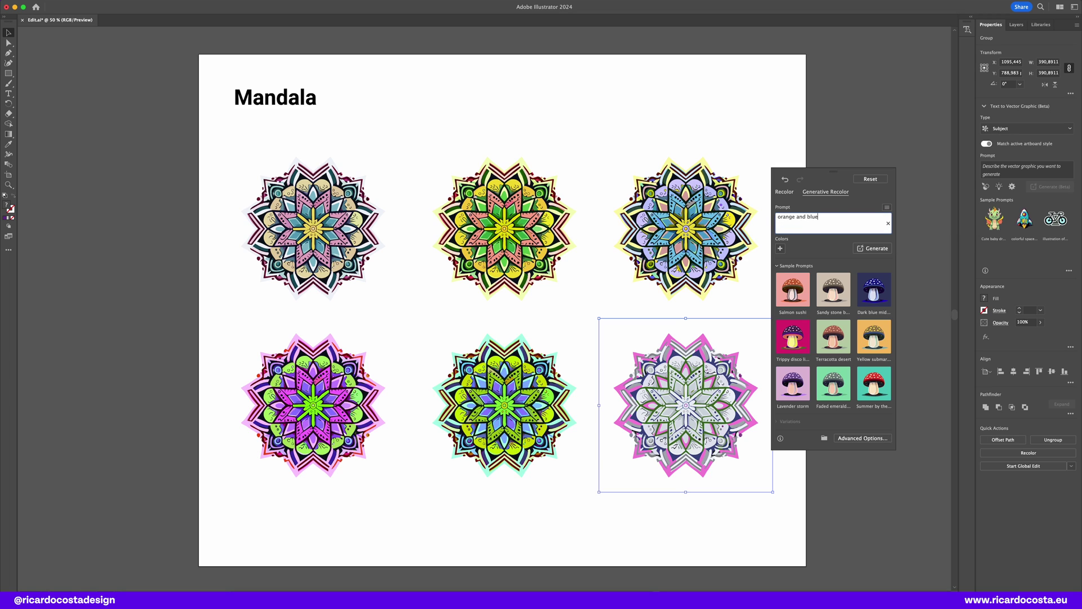
key("Return")
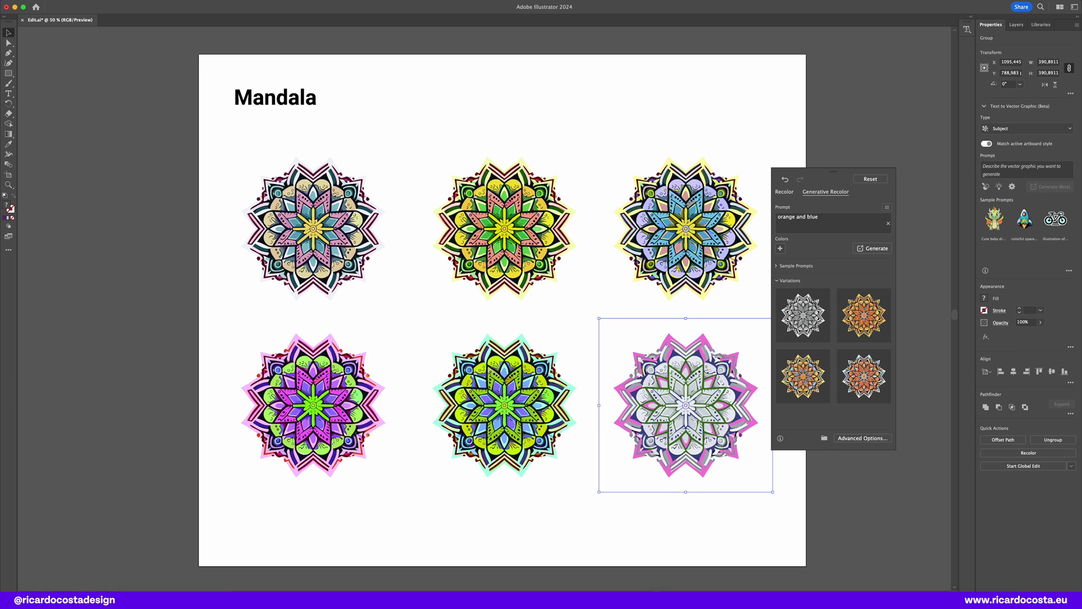
left_click(799, 379)
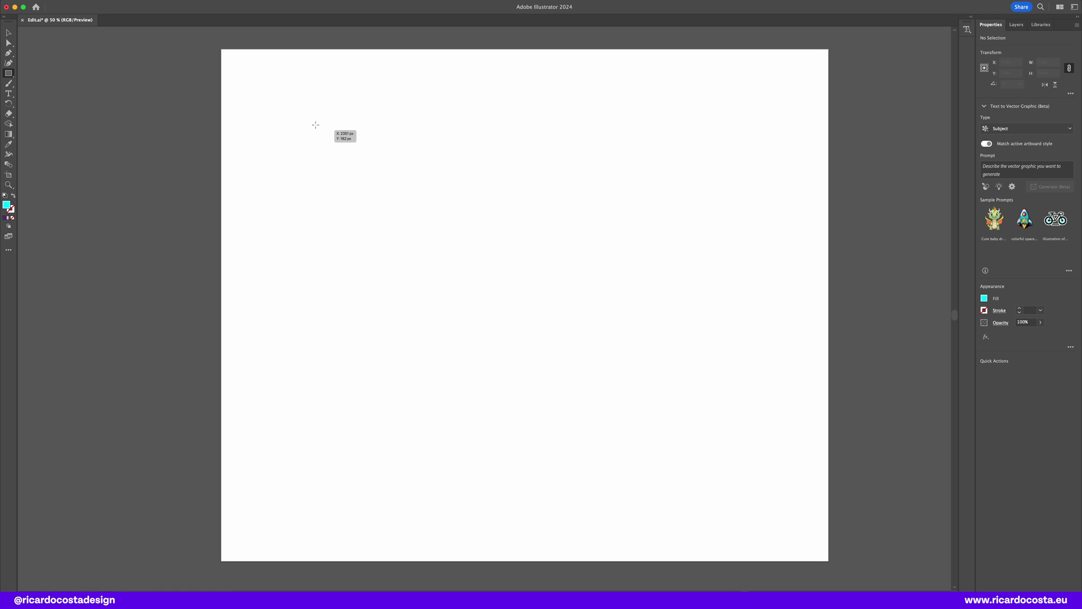
Draw a large square on the artboard with its fill set to None.
left_click_drag(305, 102, 719, 516)
left_click(13, 217)
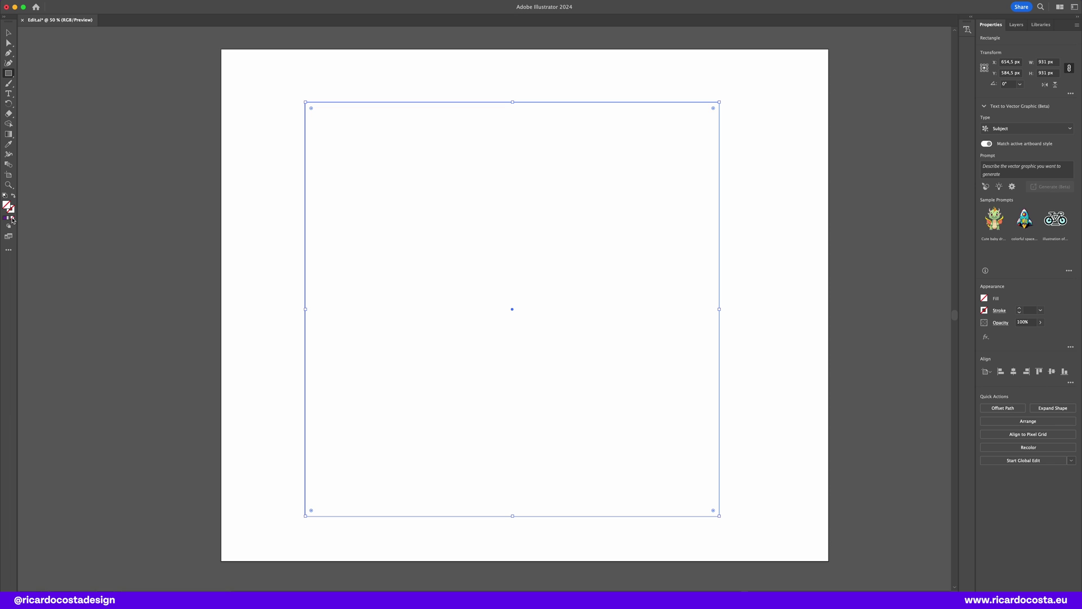
key("v")
Generate vector art from 'simple dog icon in line shape' and keep the dog head variation 1/3.
left_click(472, 537)
type("sim")
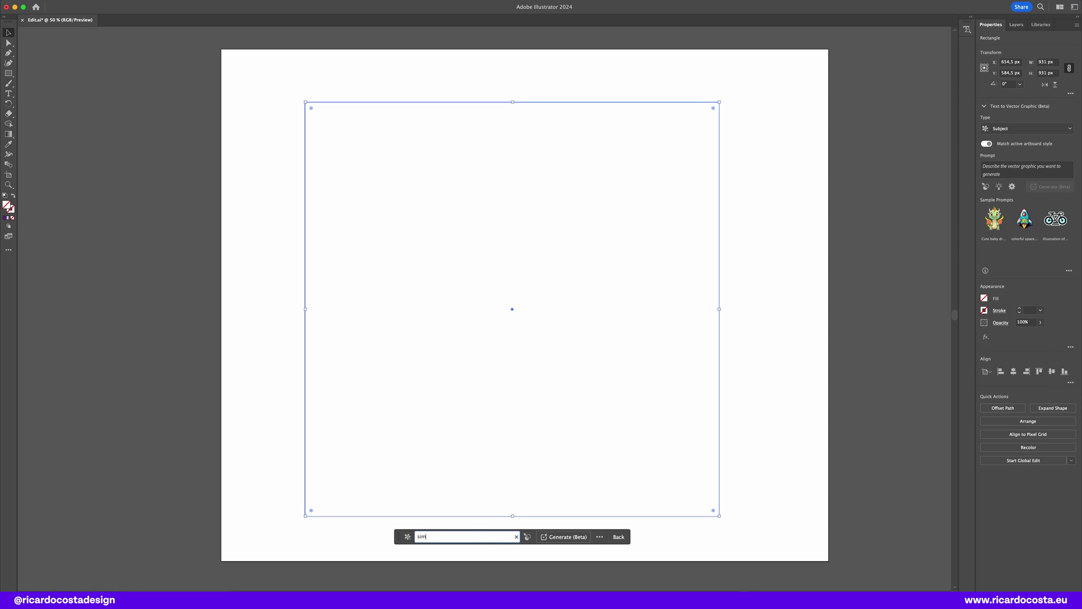
type("ple dog i")
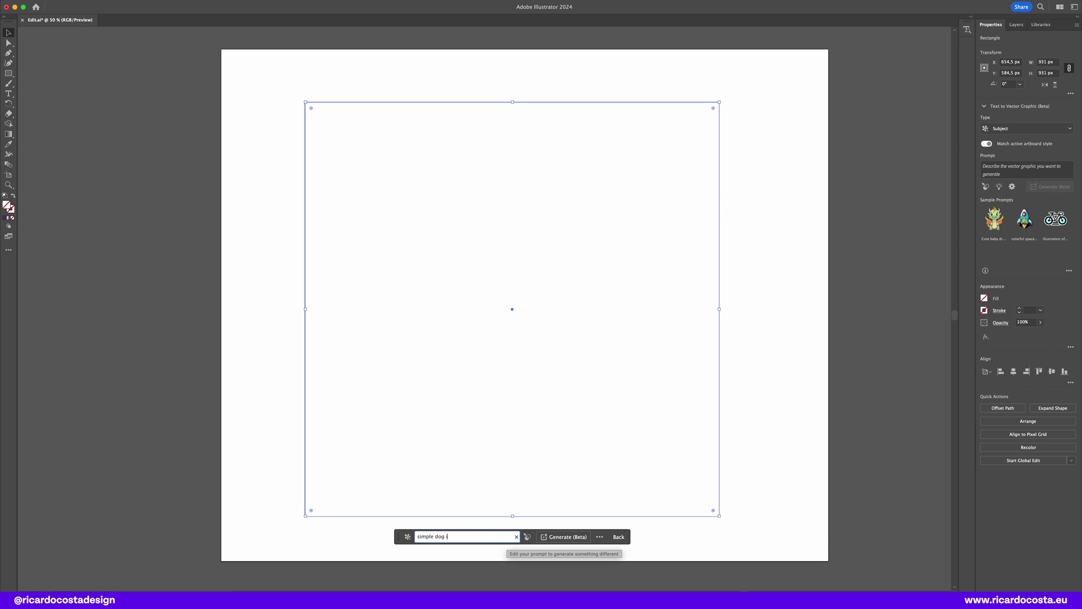
type("con in line shape")
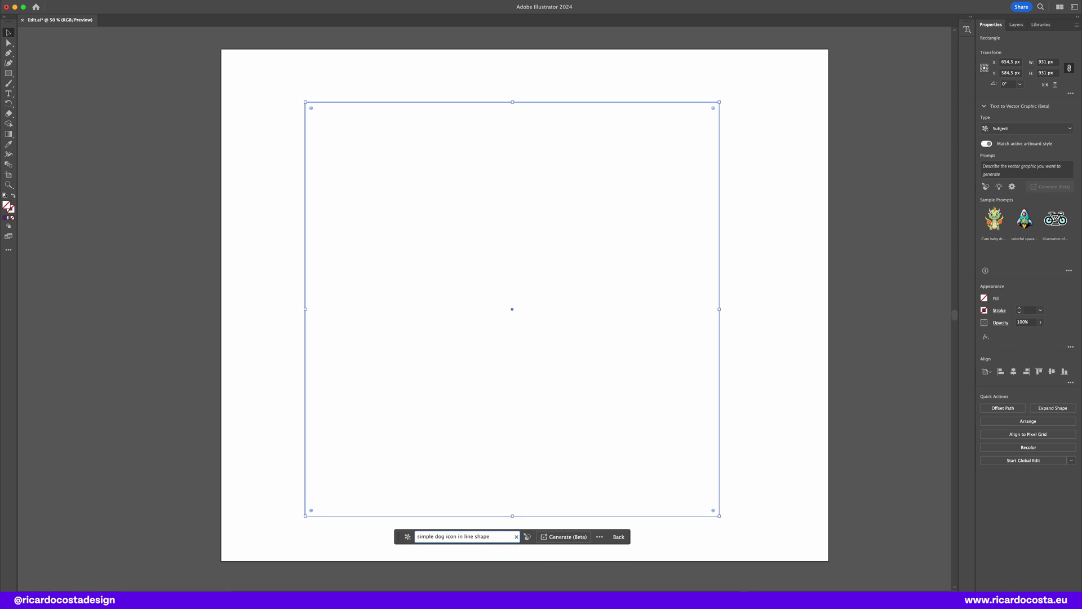
key("Return")
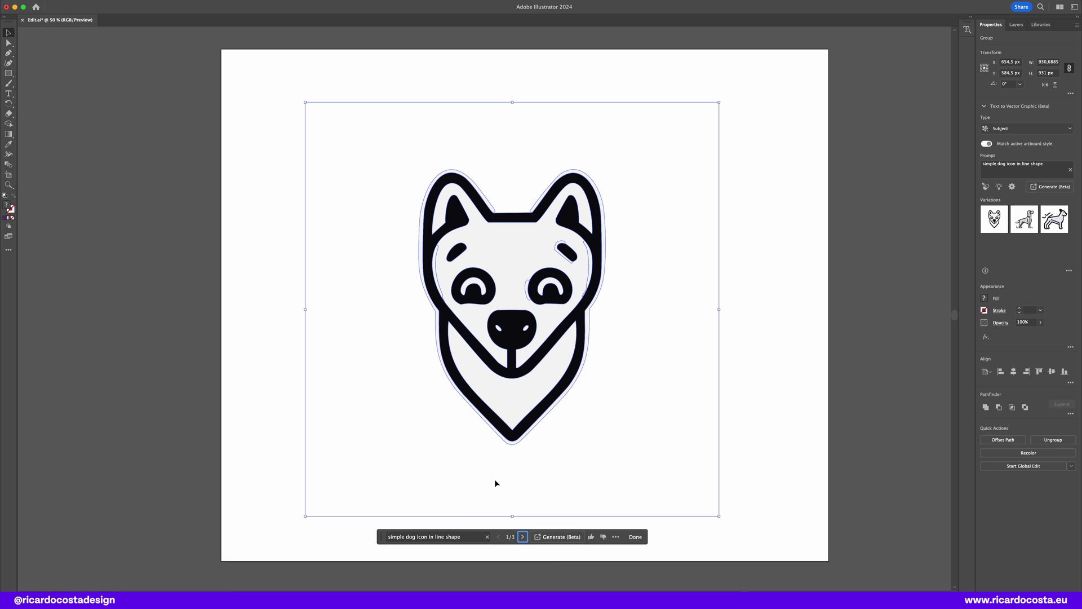
left_click(522, 536)
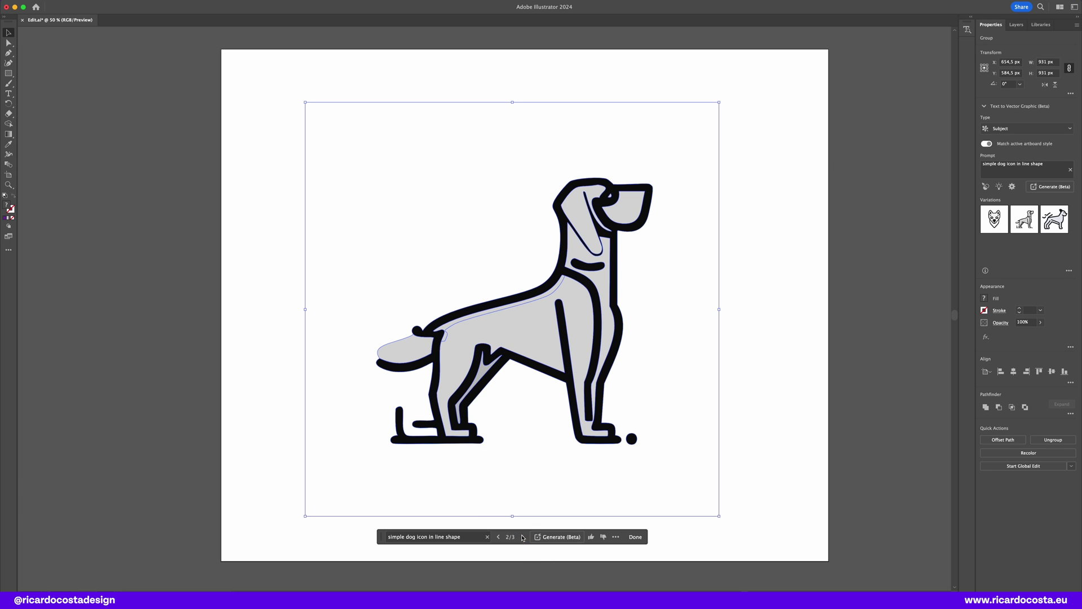
left_click(522, 537)
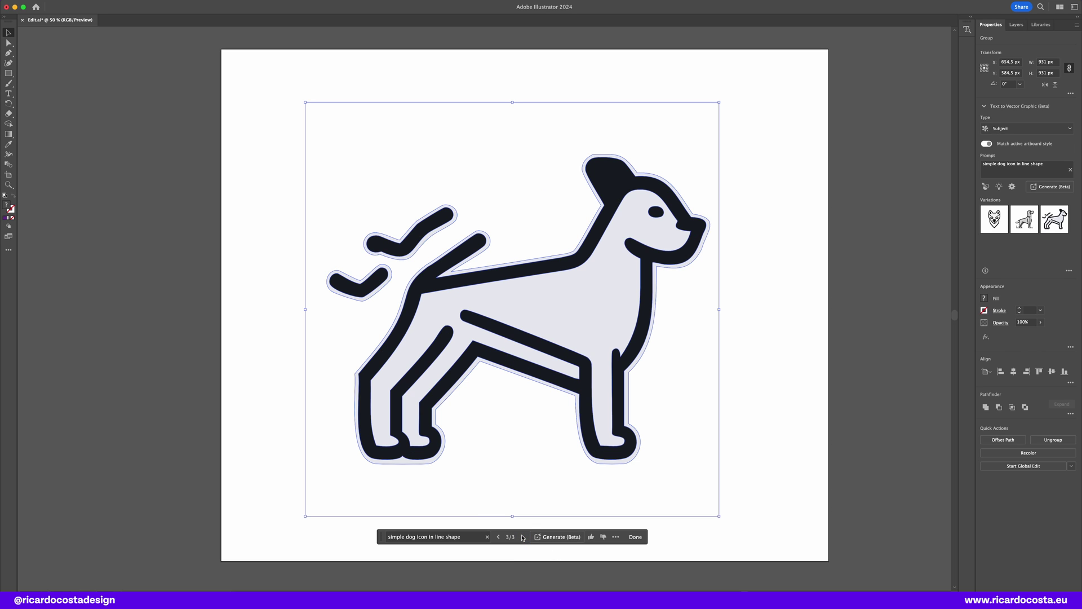
left_click(498, 536)
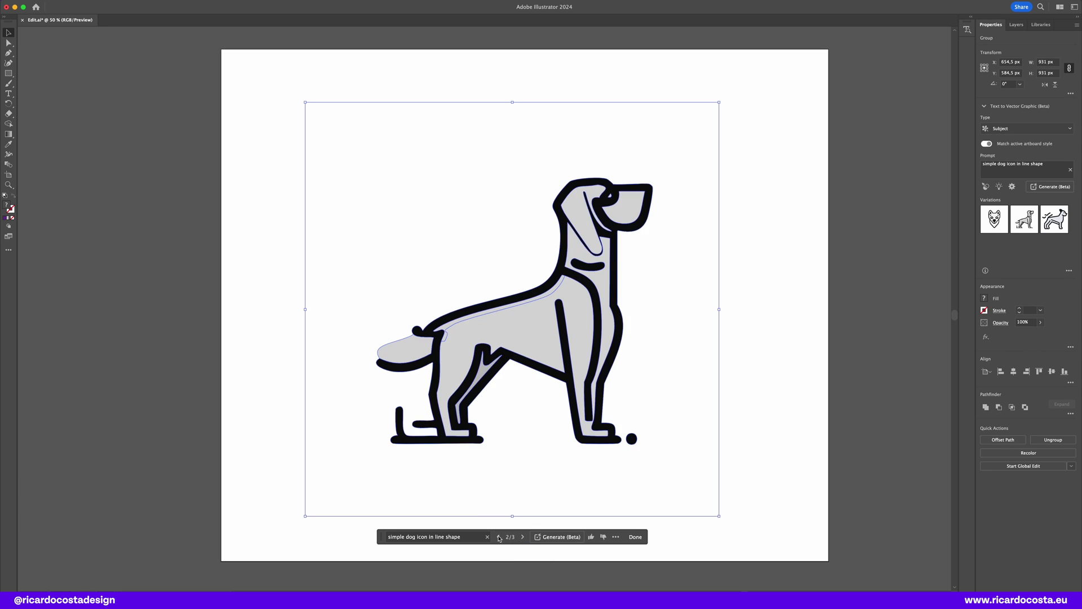
left_click(498, 537)
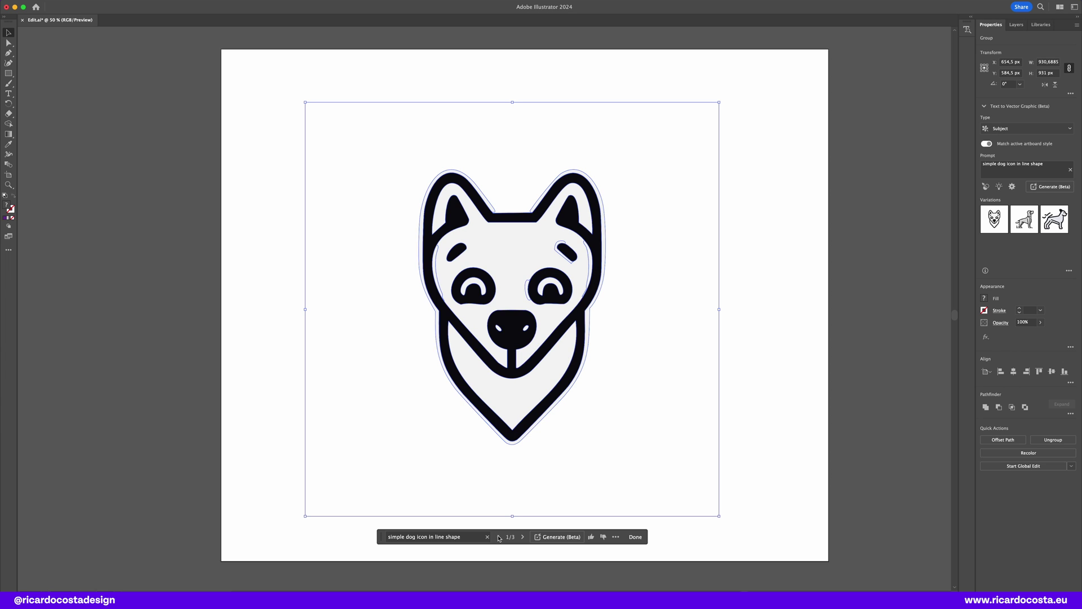
Inspect the anchor points on the dog's left and right ears with Direct Selection.
left_click(276, 318)
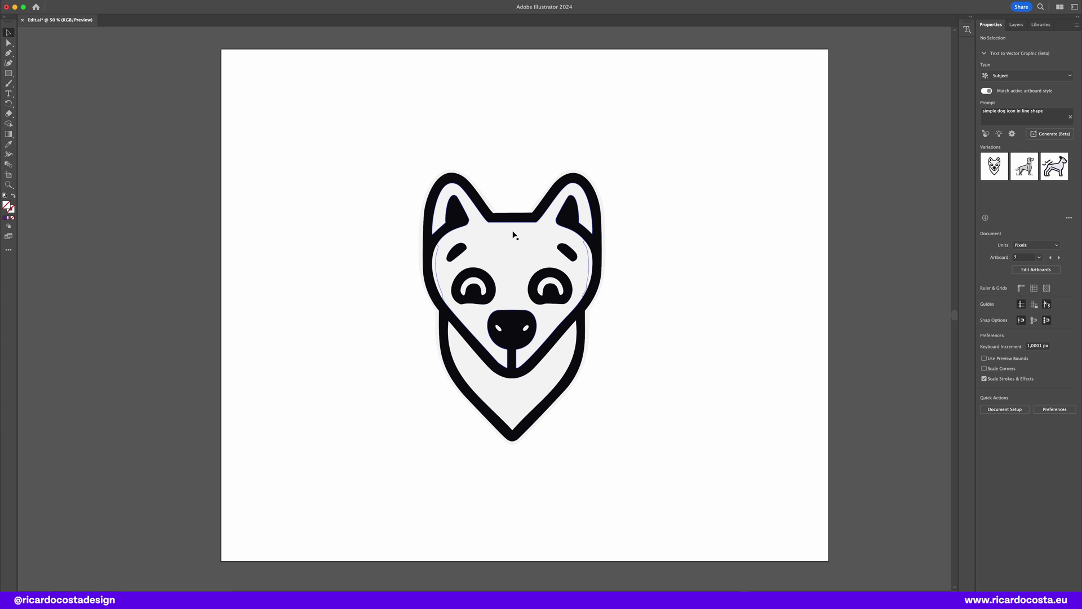
key("a")
left_click(438, 175)
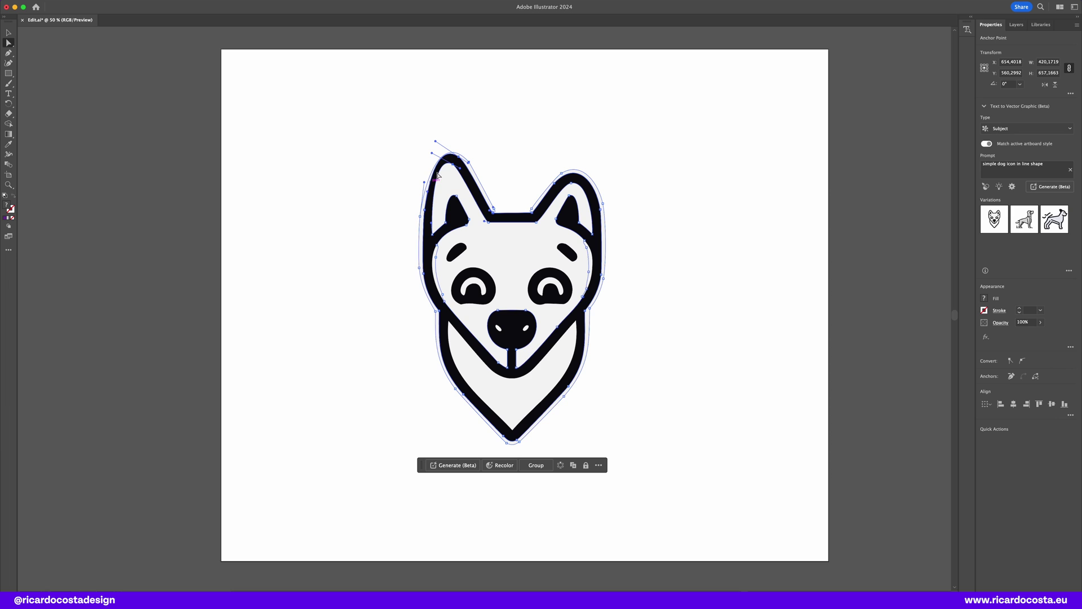
left_click(428, 150)
left_click(438, 154)
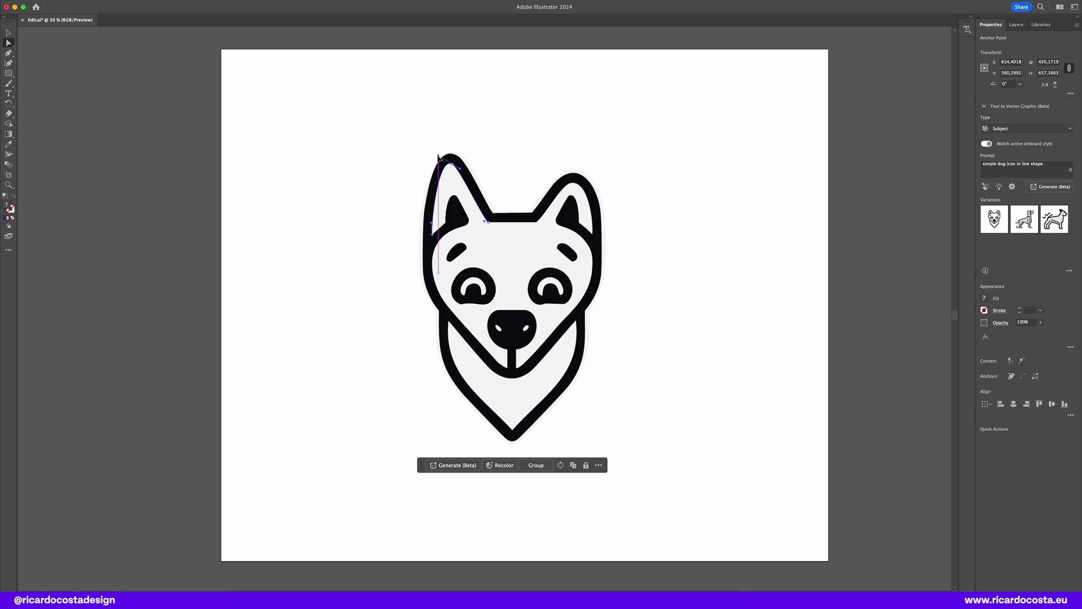
left_click(578, 126)
left_click_drag(553, 160, 580, 169)
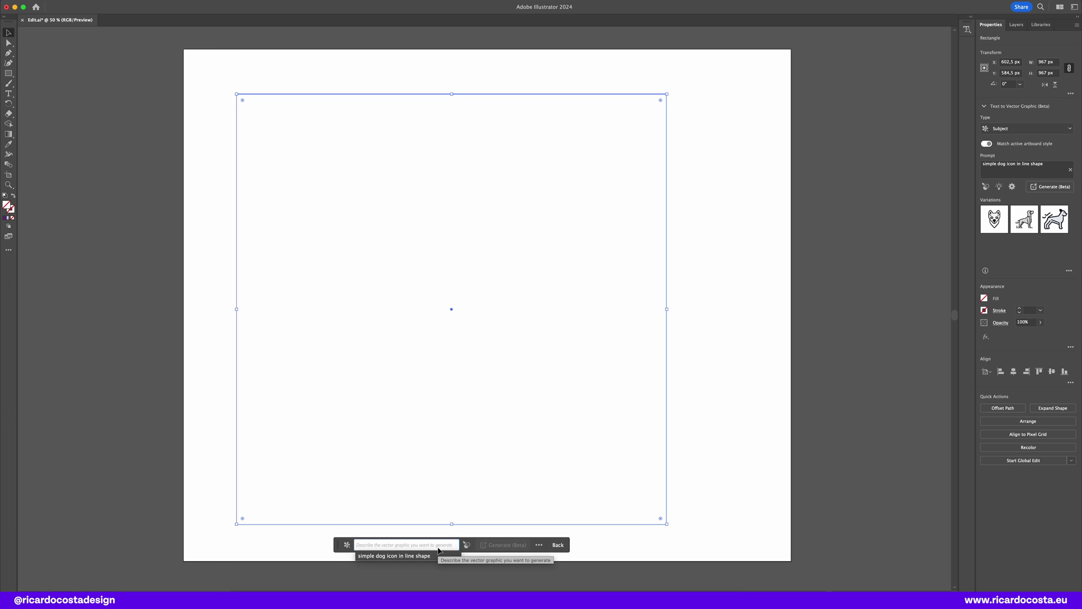
Generate 'small cute astronaut' in the square and keep the orange-suited variation 2/3.
type("small cute astronaut")
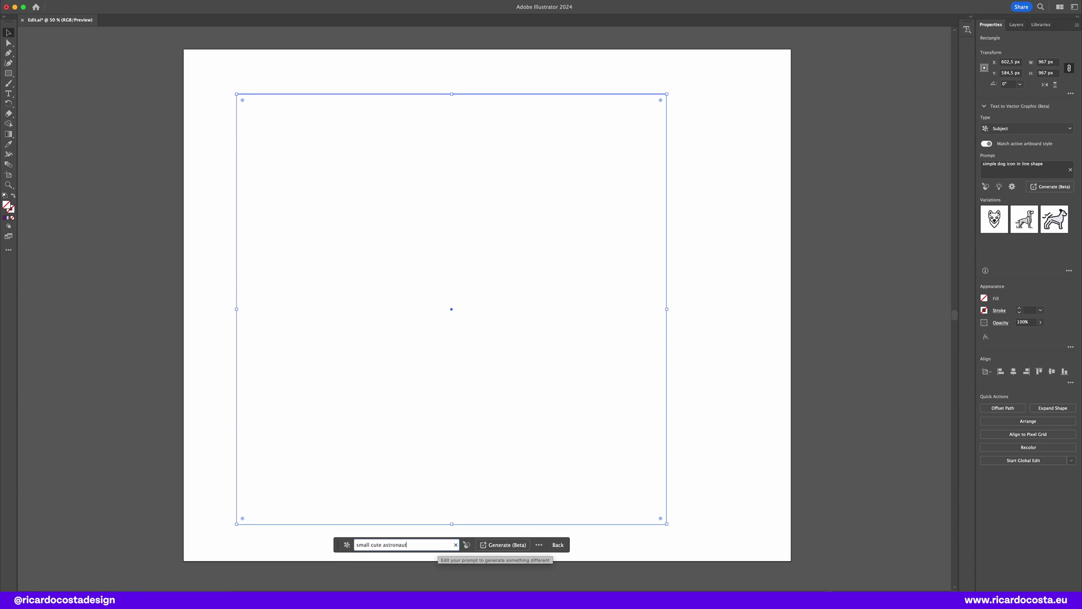
key("Return")
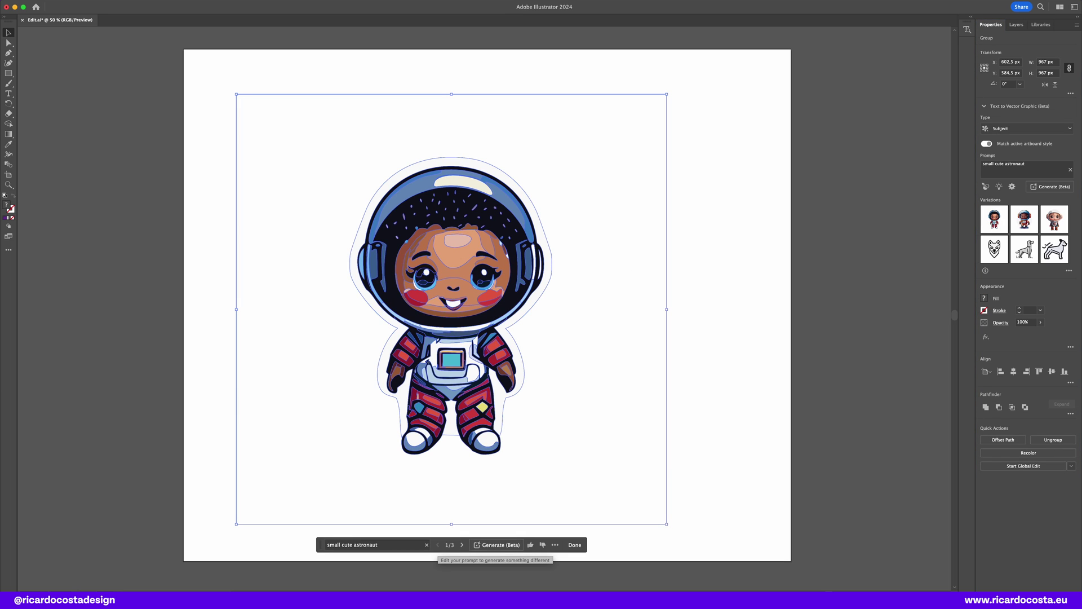
left_click(462, 545)
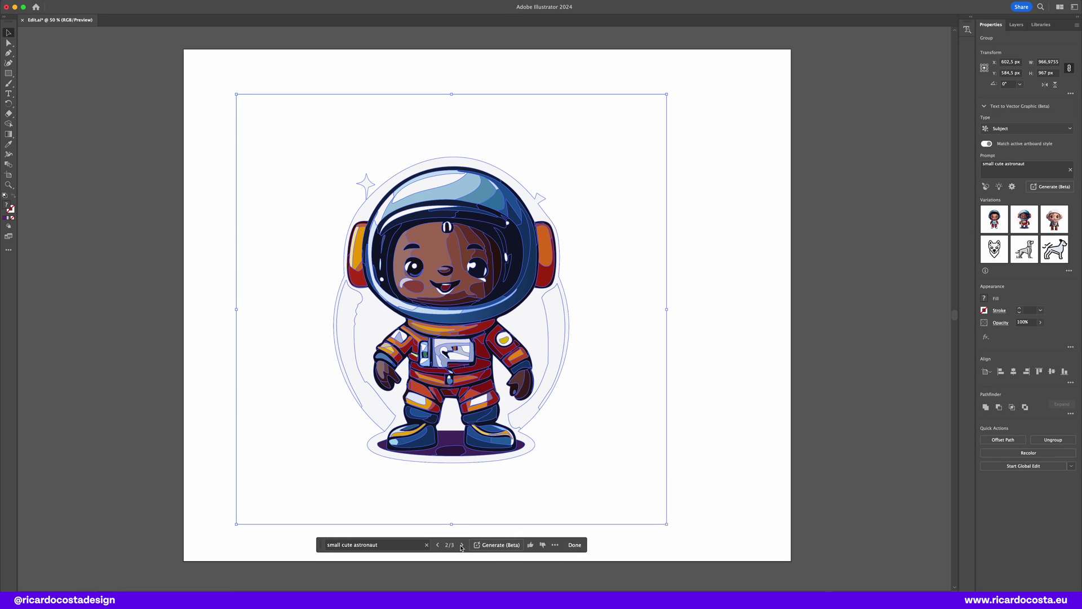
left_click(462, 546)
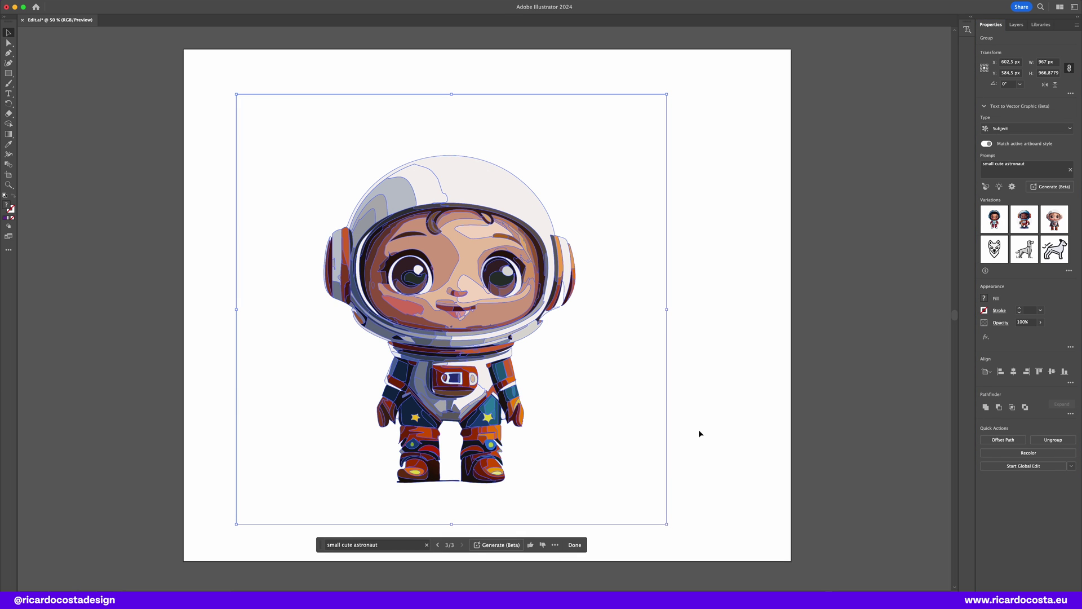
left_click(438, 546)
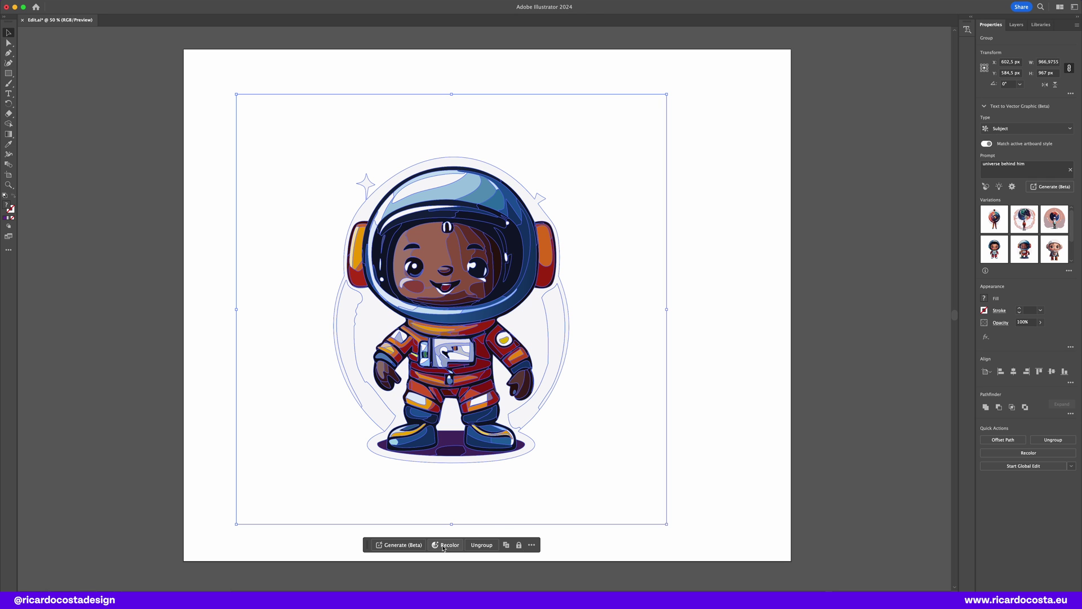
Recolor the astronaut from the 'Summer by the sea' prompt, choosing the fourth generated variation.
left_click(444, 545)
left_click(637, 192)
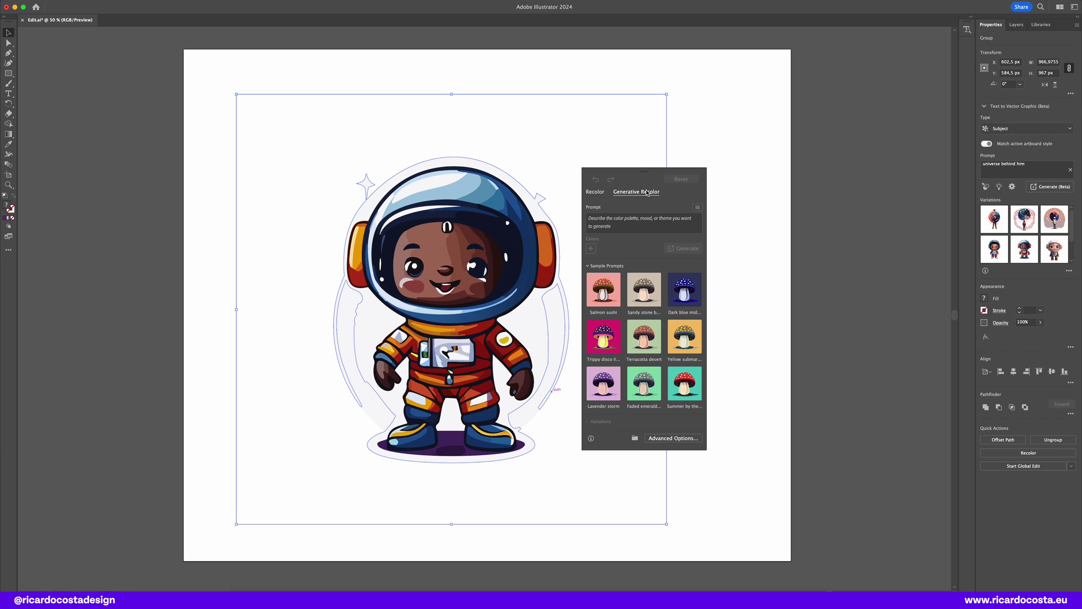
left_click(684, 384)
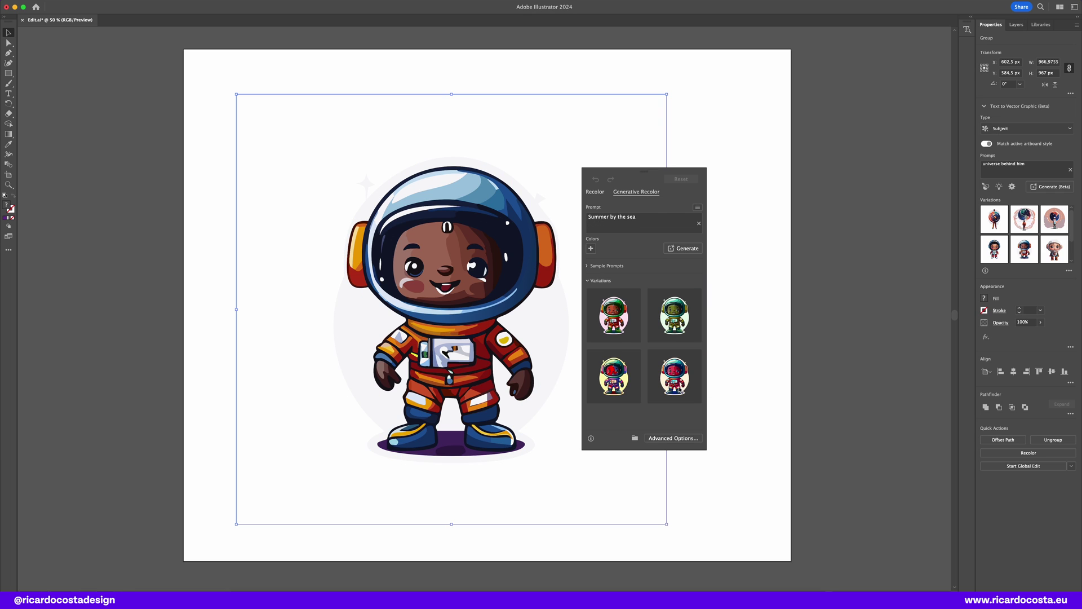
left_click(616, 309)
left_click(675, 389)
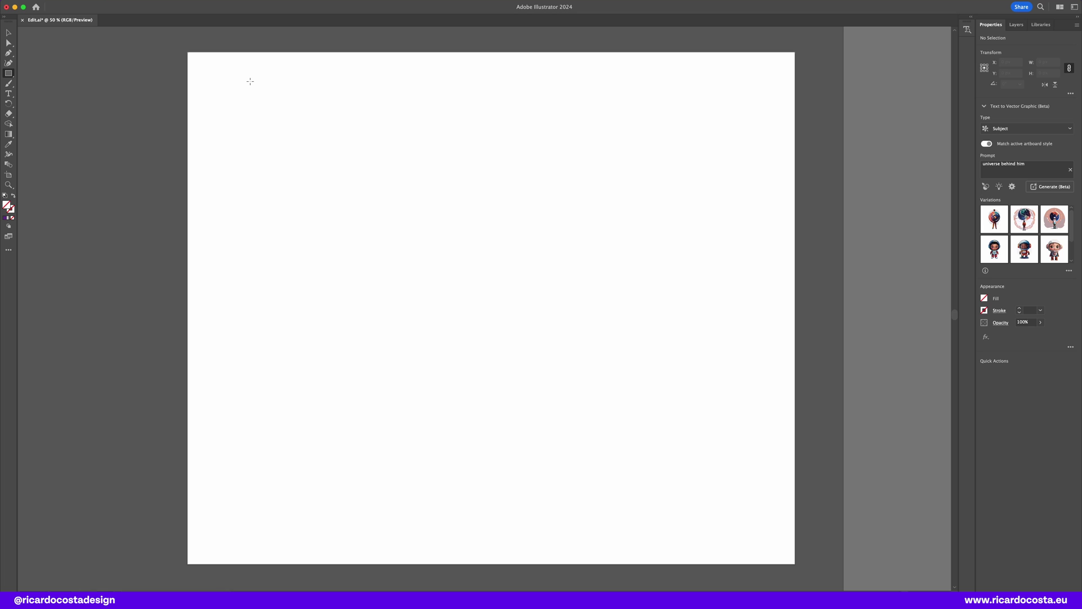
Generate an 'autumn leaves pattern' of type Pattern in a new square, keeping variation 2/3.
left_click_drag(250, 81, 698, 478)
type("autu")
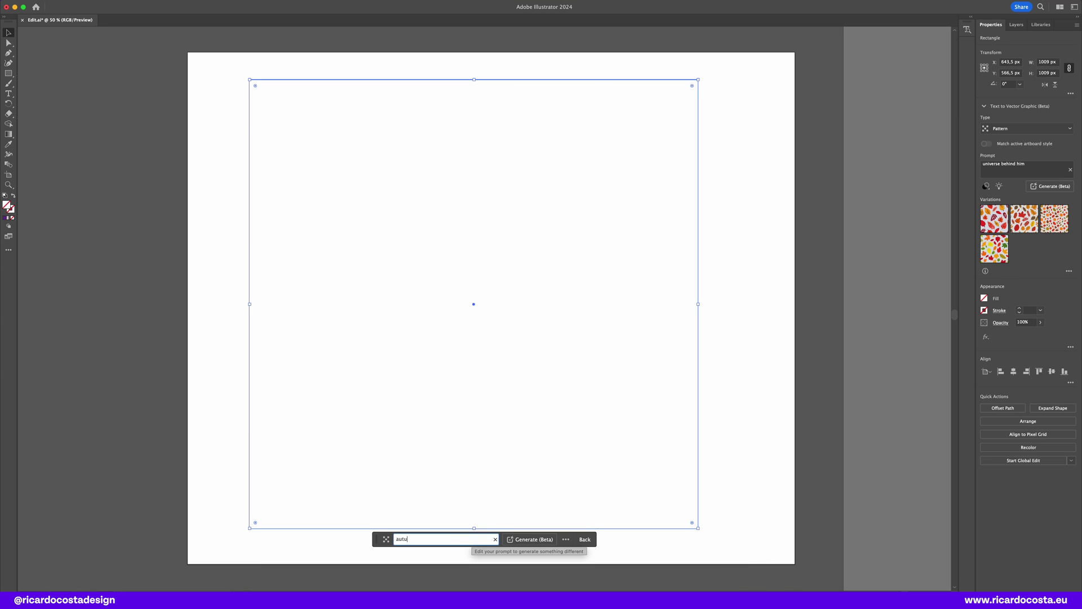
type("mn leaves patter")
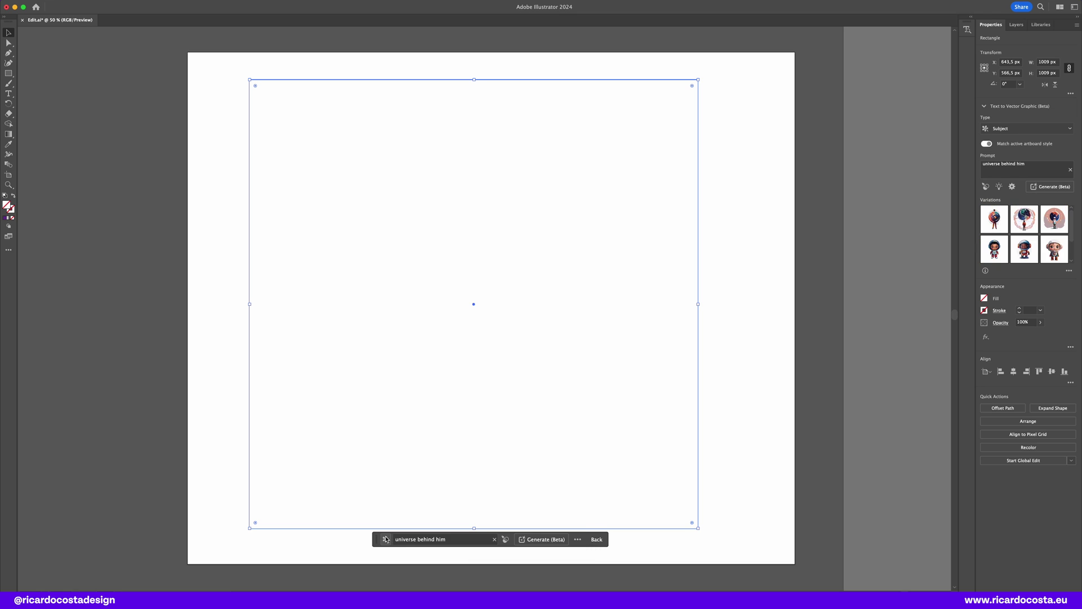
left_click(386, 539)
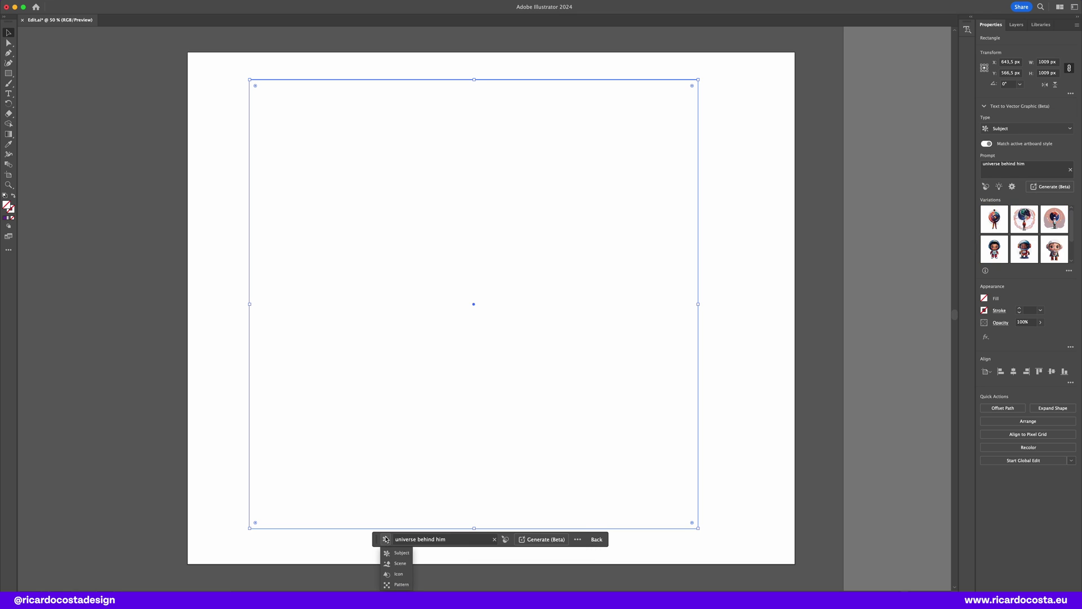
left_click(400, 585)
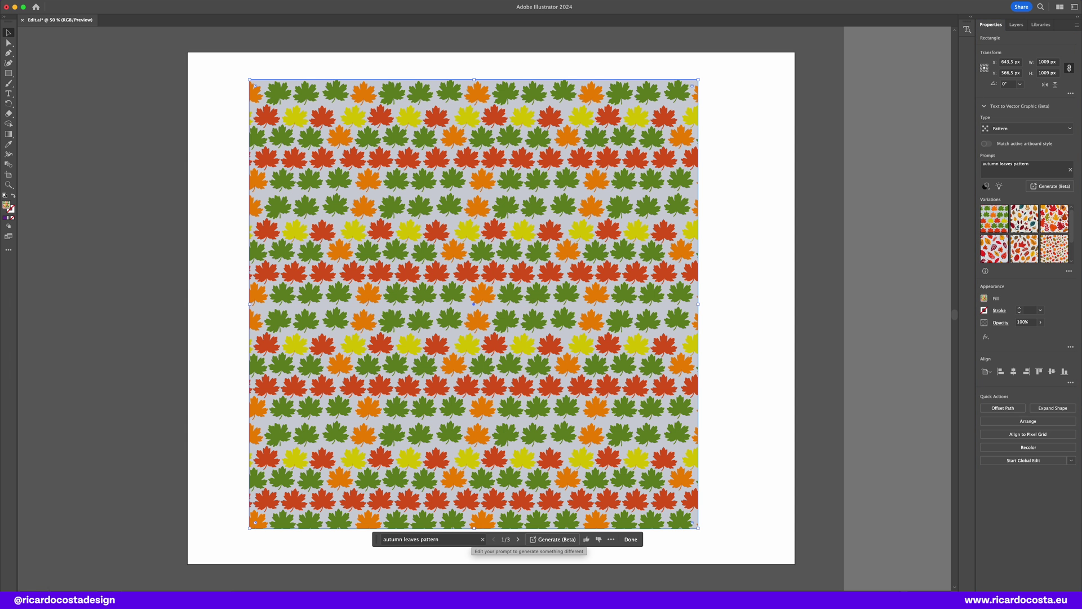
left_click(518, 540)
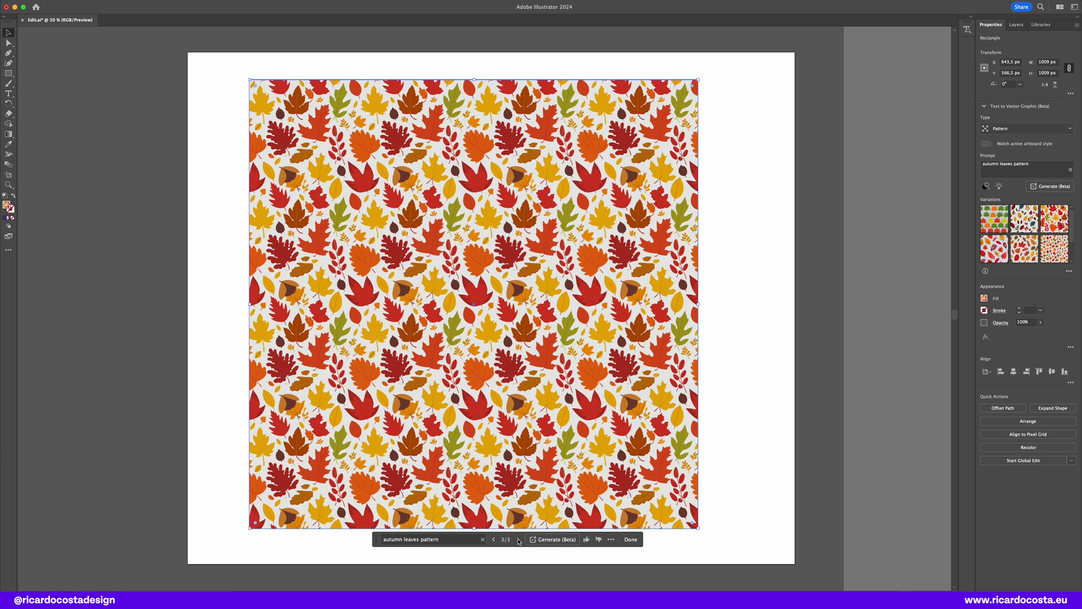
left_click(494, 540)
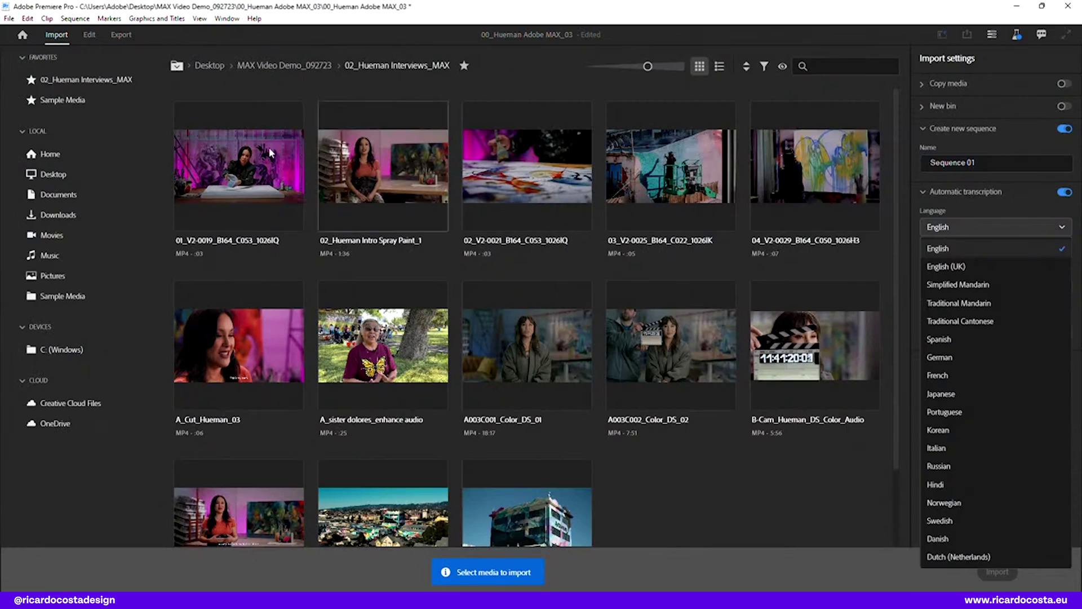
Keep English as the transcription language and move to the Edit workspace.
key("Escape")
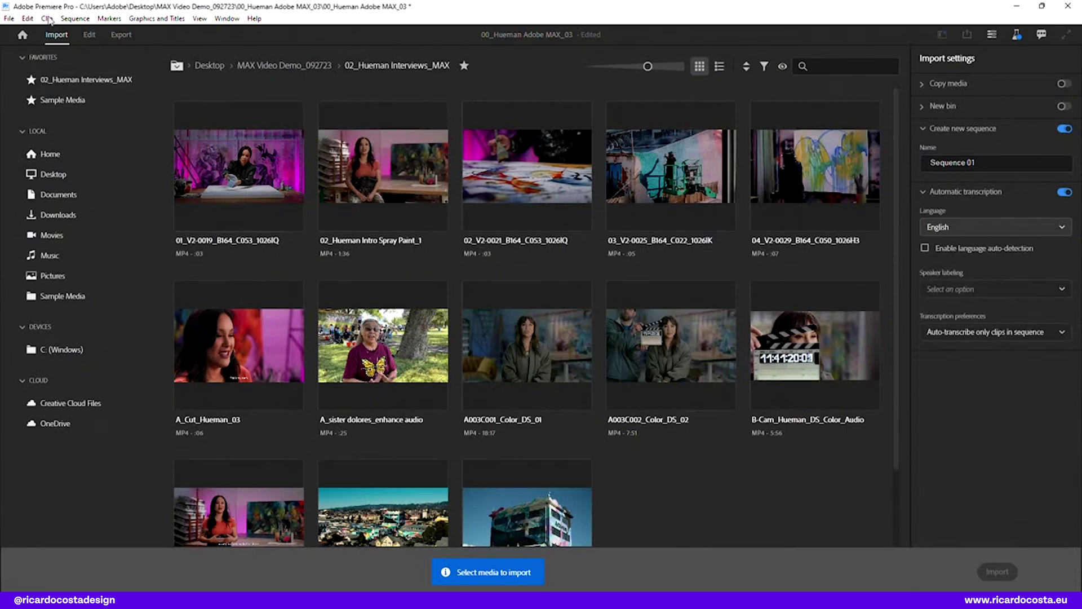
left_click(89, 35)
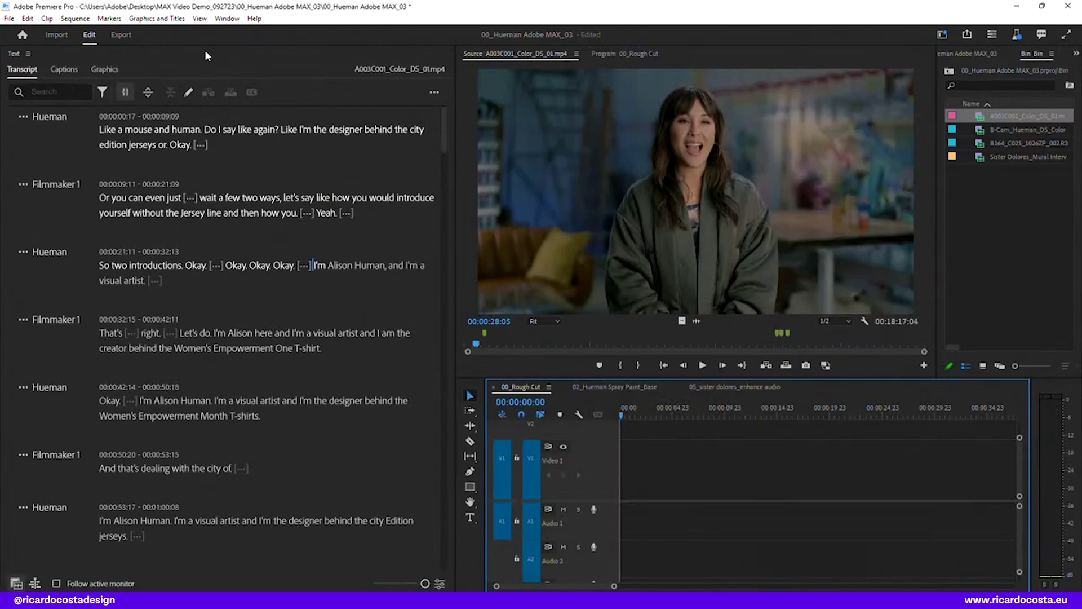
Insert the A003C001 passage introducing her as a visual artist into 00_Rough Cut.
left_click(312, 265)
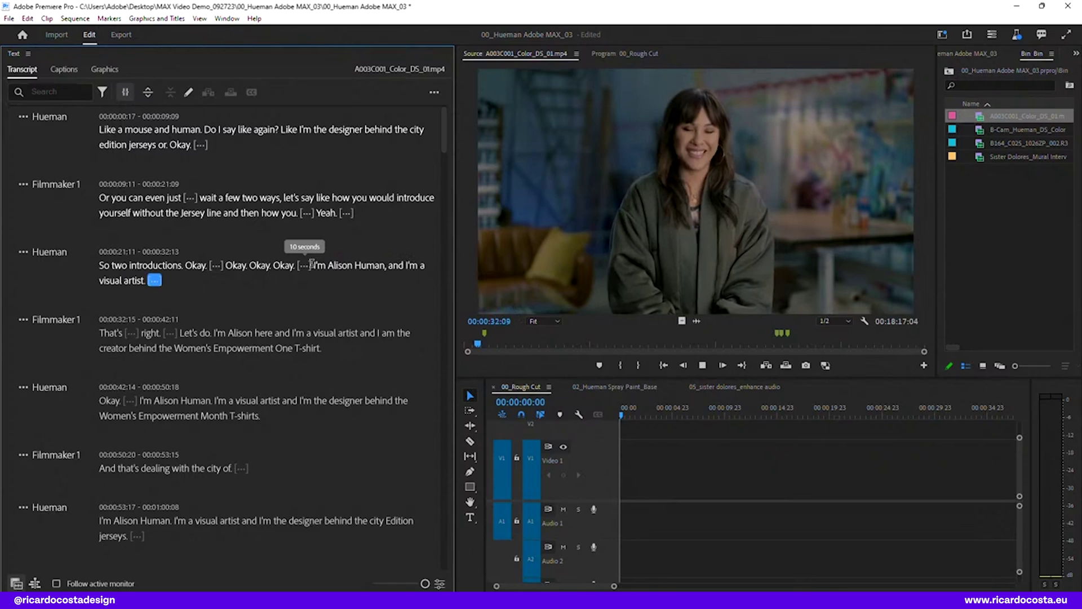
key("space")
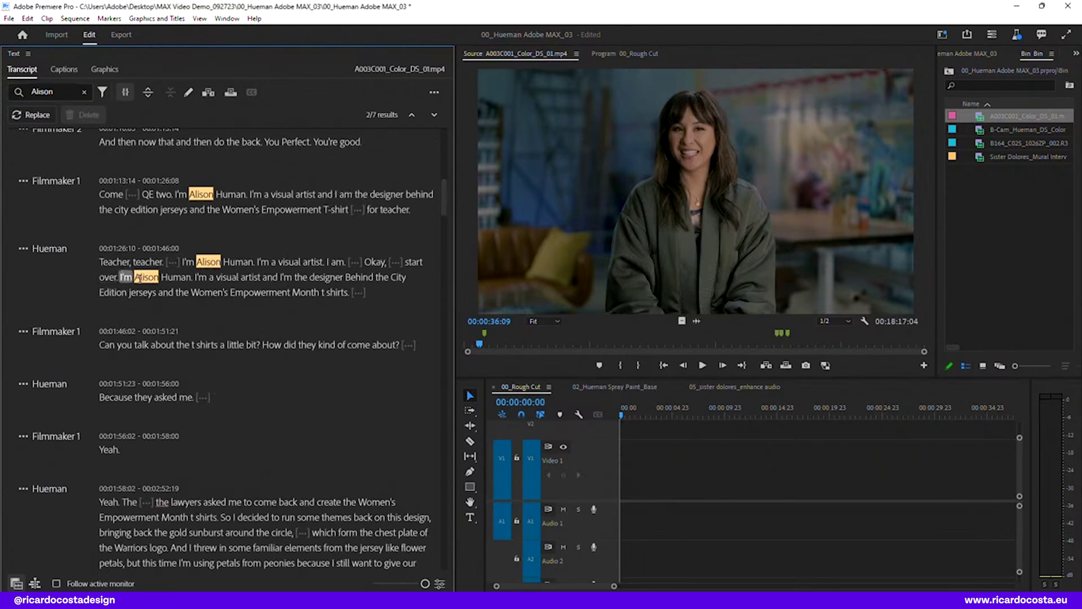
left_click_drag(137, 277, 338, 294)
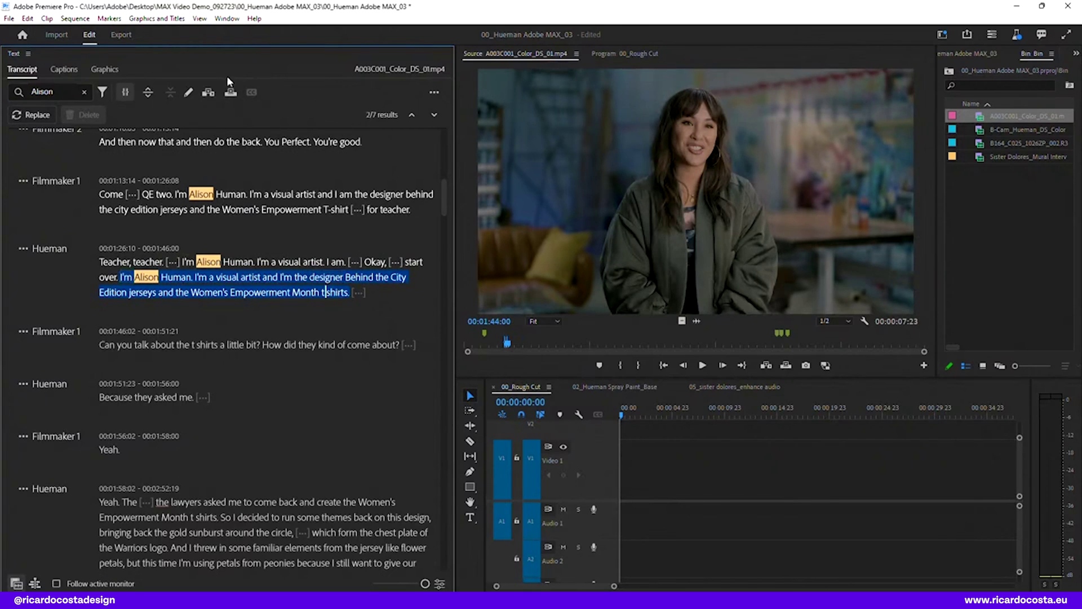
left_click(201, 91)
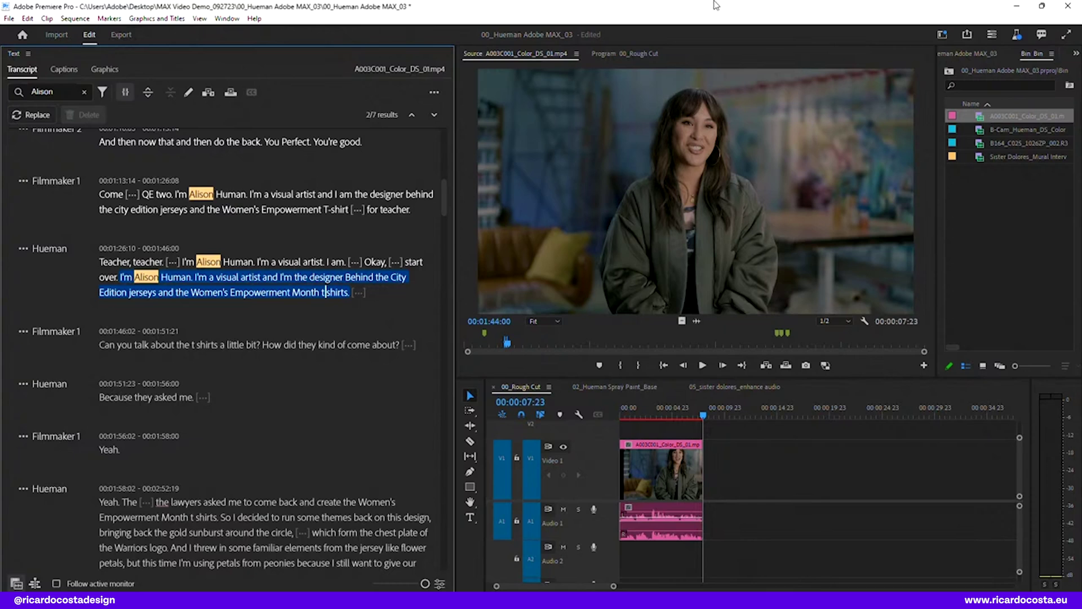
Insert the B-Cam buzzword quote after the first clip, then reopen the A003C001 transcript.
double_click(950, 131)
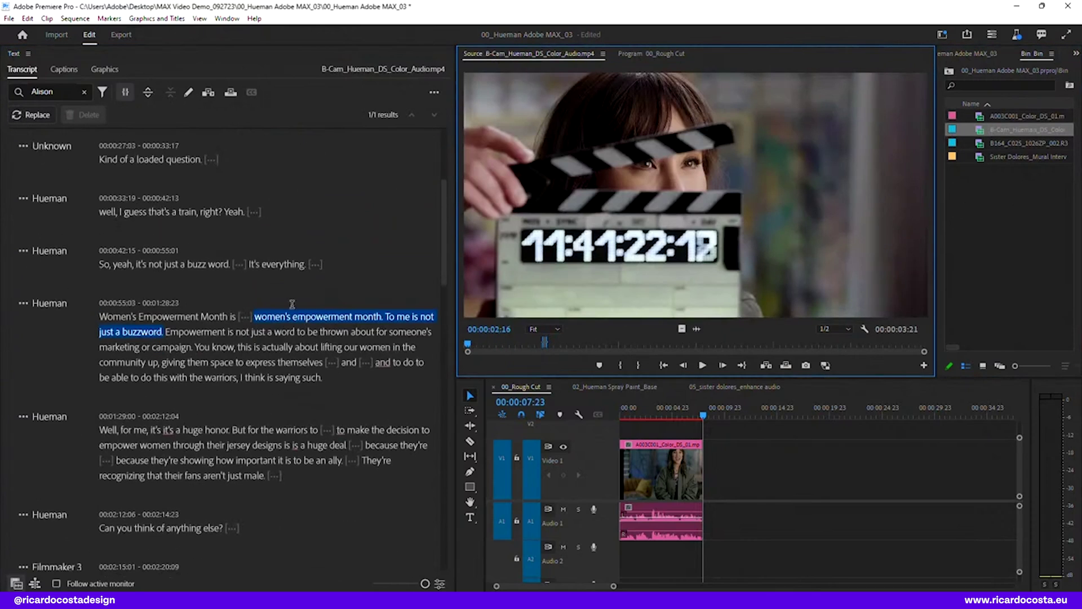
key("space")
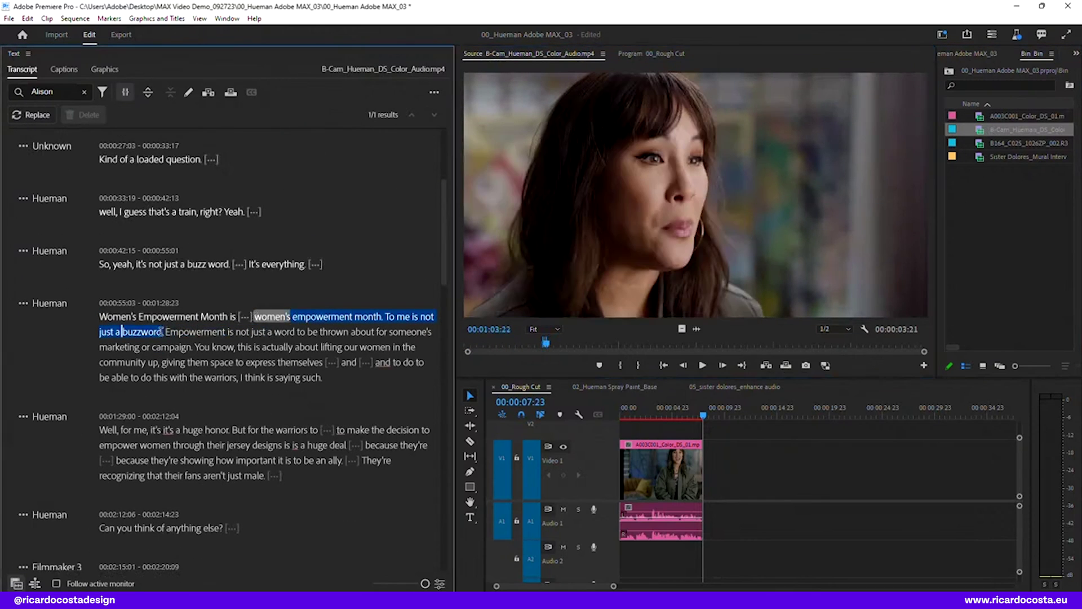
left_click(208, 92)
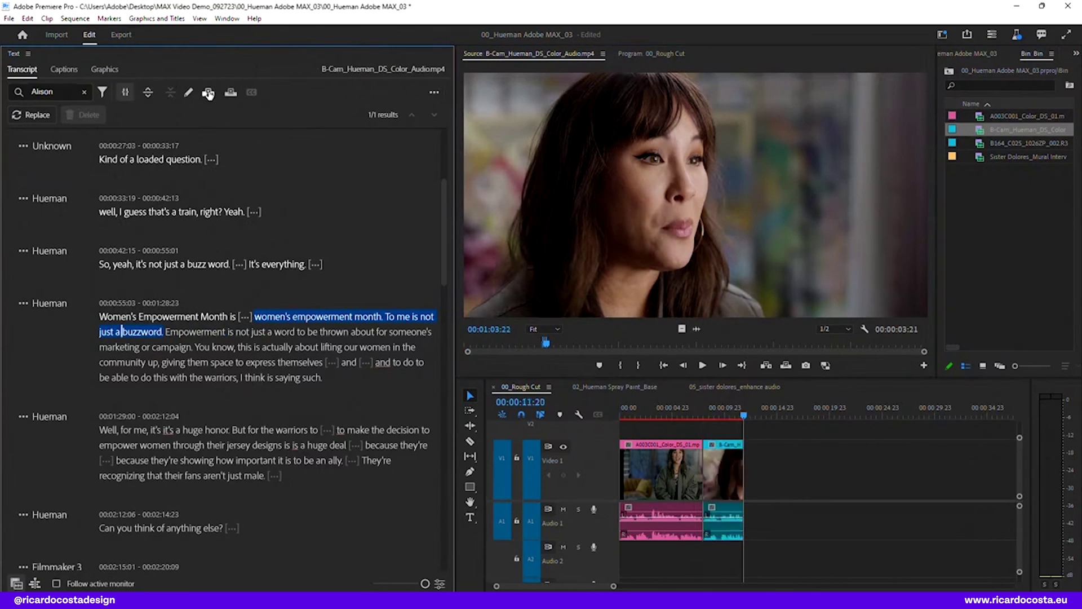
double_click(953, 116)
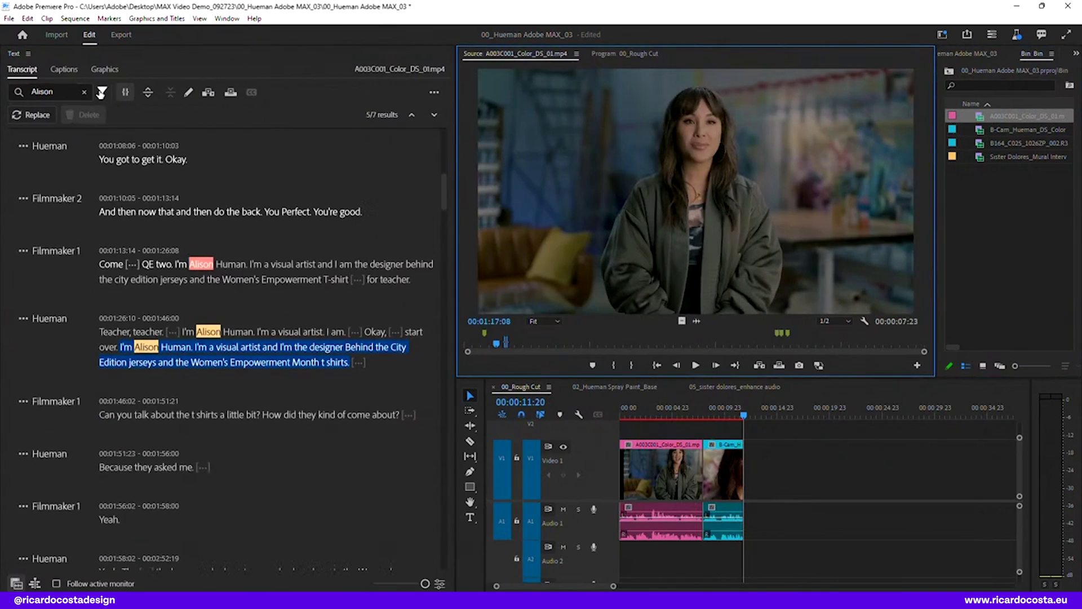
Play the 02_Hueman Spray Paint_Base interview to hear the filler words, then stop playback.
key("space")
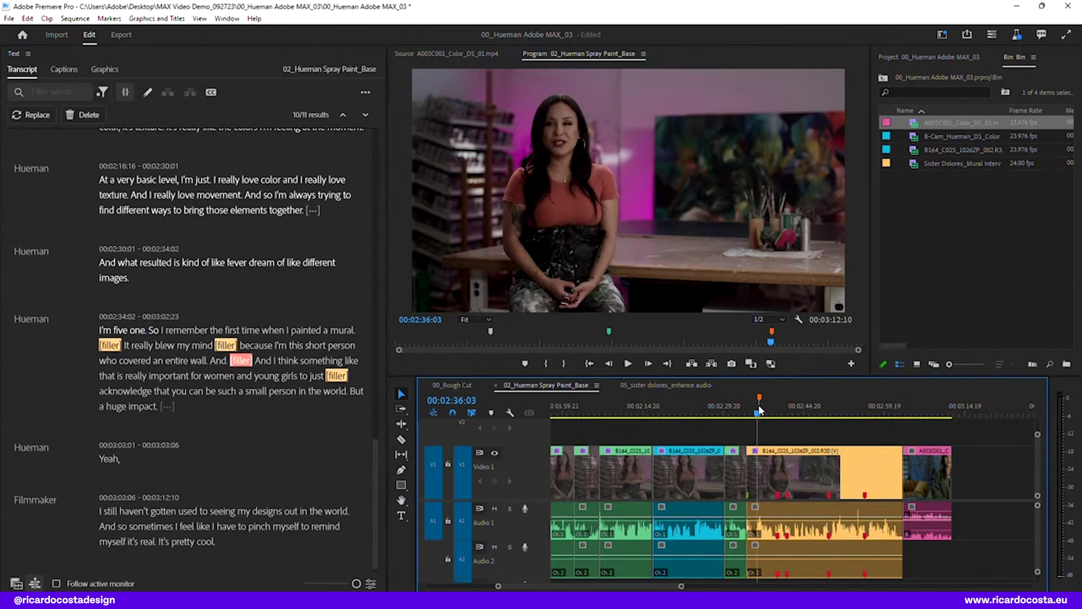
key("space")
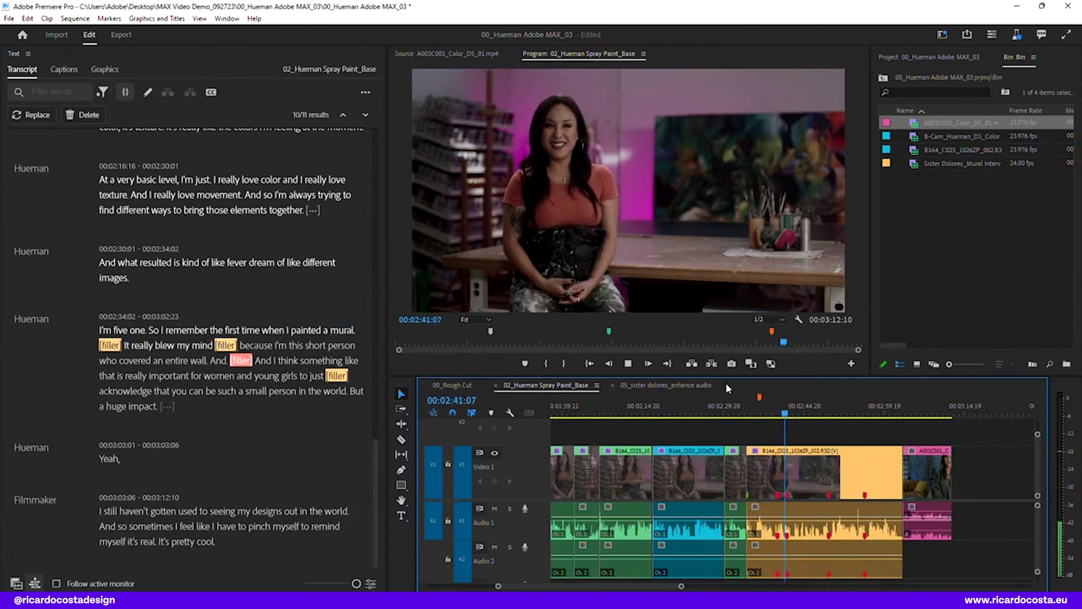
key("space")
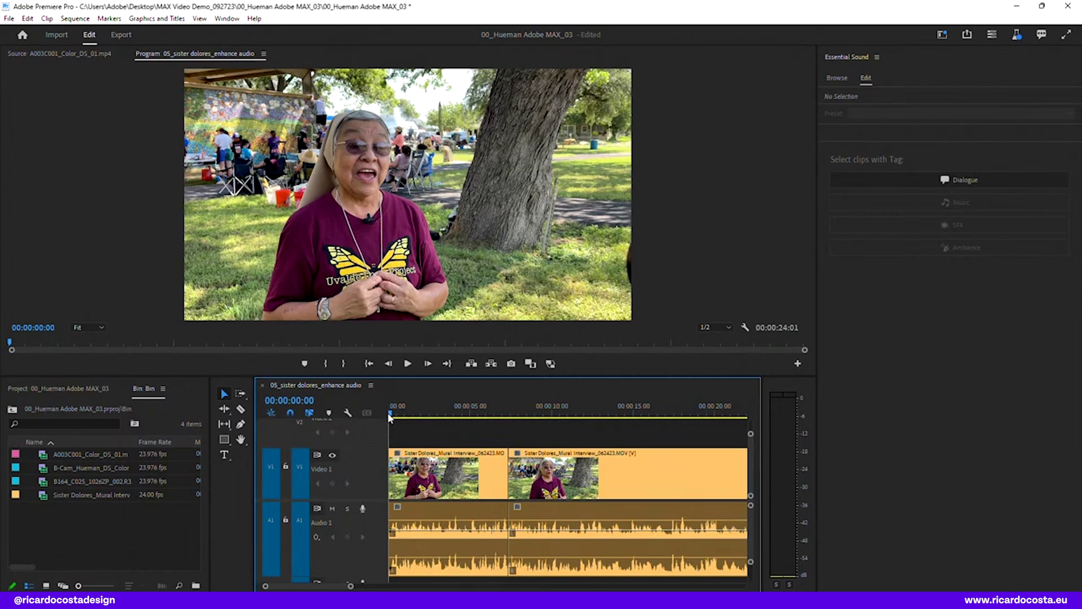
Apply Enhance Speech to both Sister Dolores interview clips and play back to compare the sound.
left_click(405, 474)
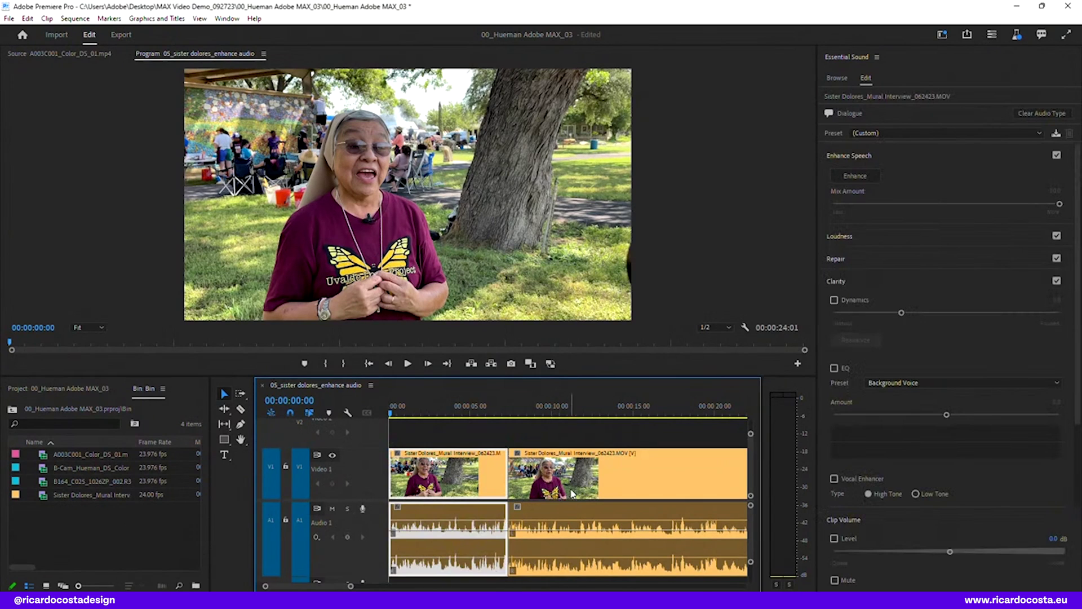
left_click(578, 484, "shift")
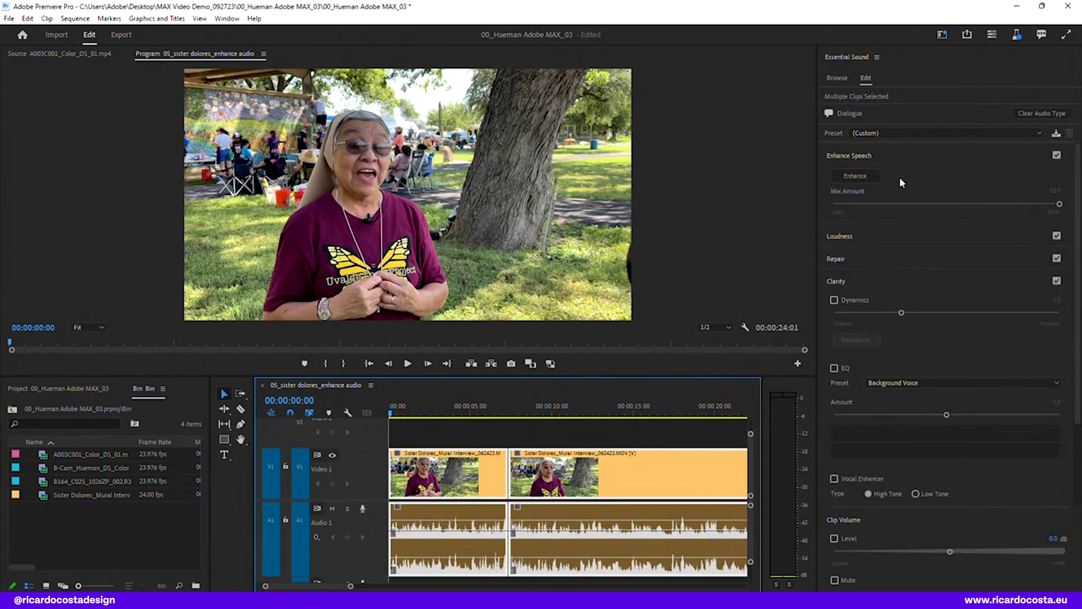
left_click(866, 176)
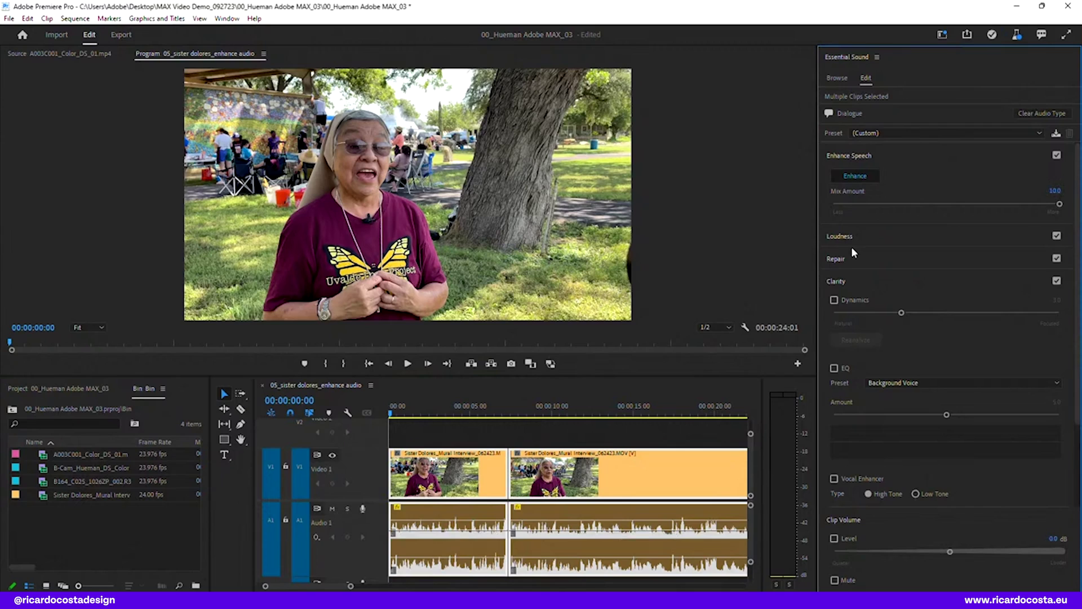
key("space")
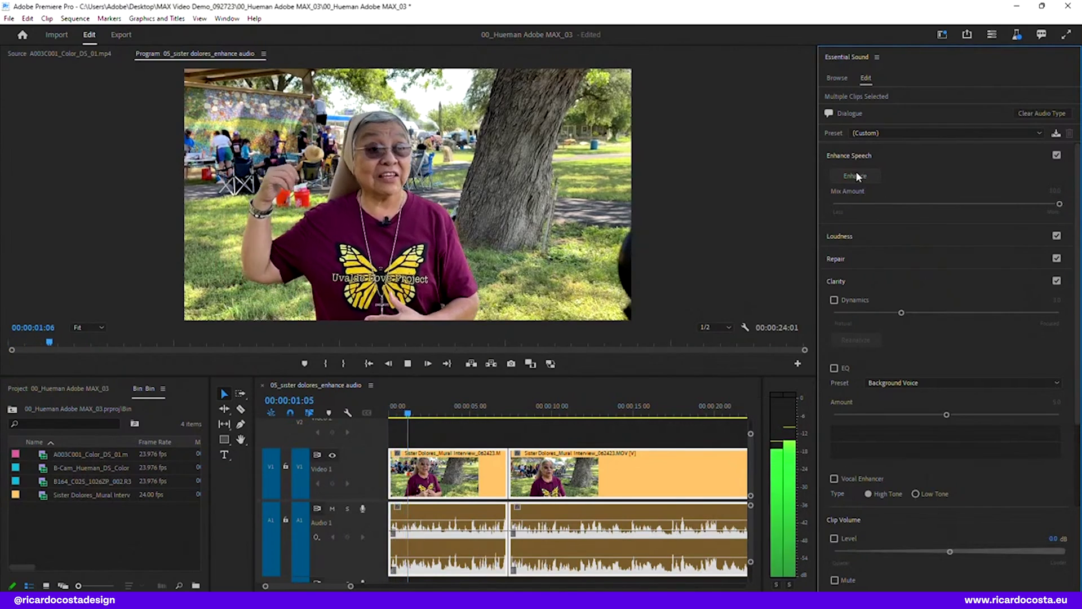
left_click(856, 176)
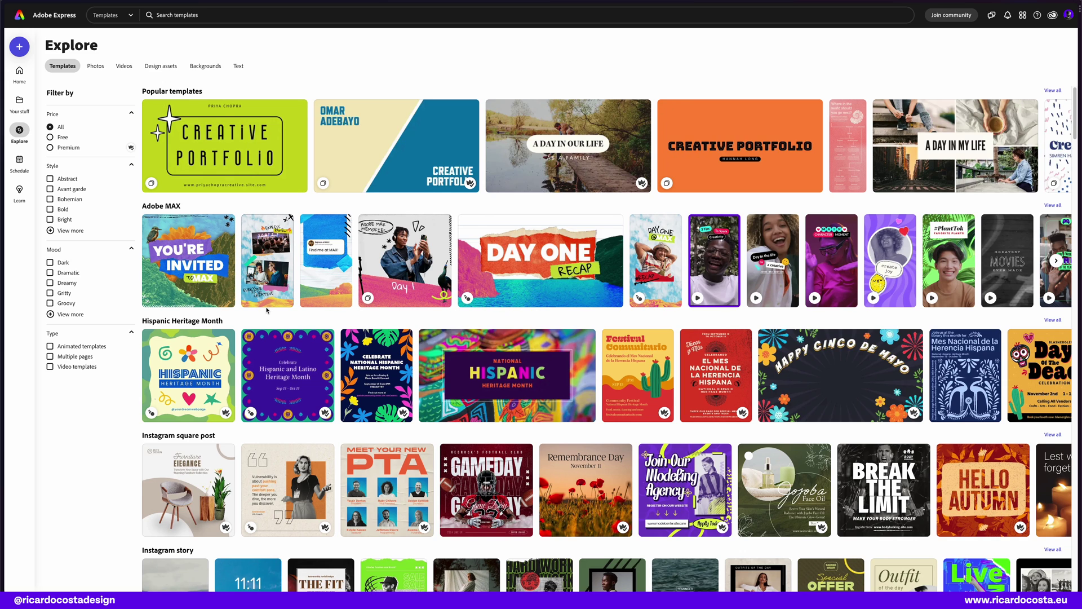
Scroll down through the Explore Templates gallery.
scroll(267, 309, "down", 1)
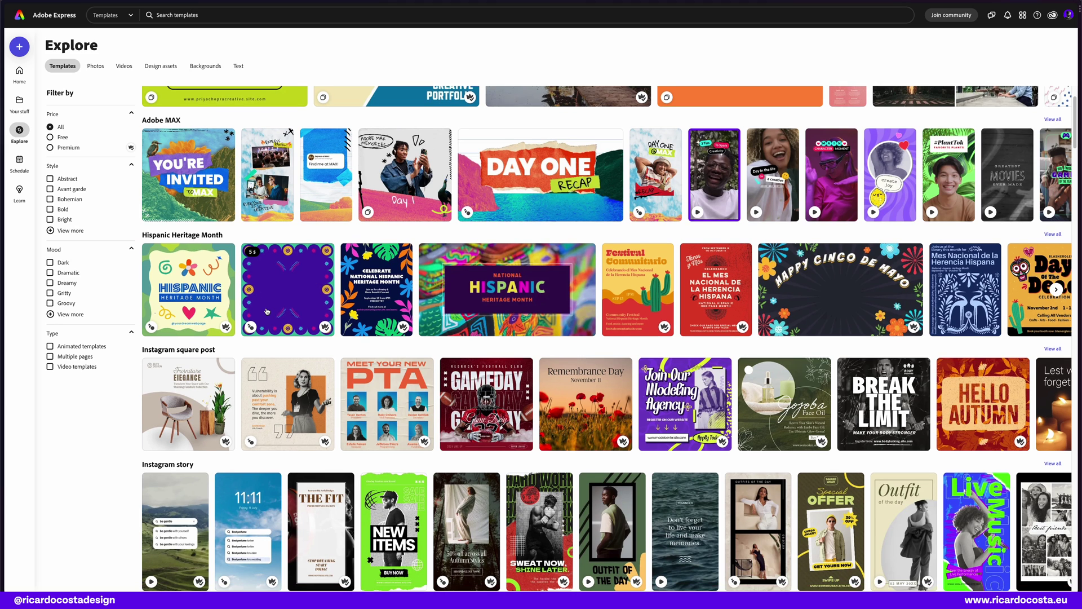
scroll(267, 311, "down", 1)
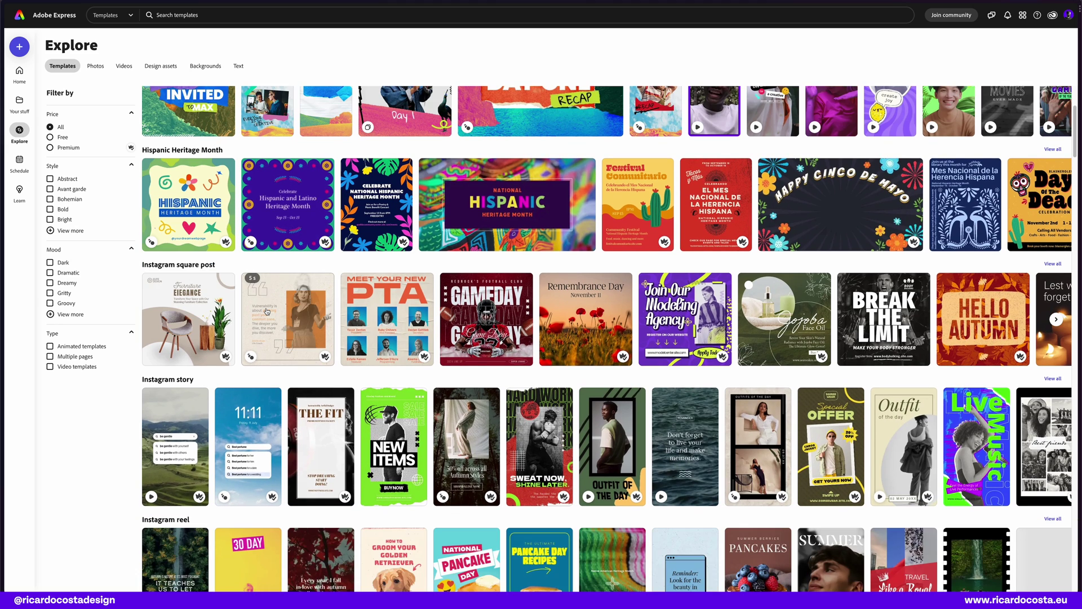
scroll(267, 311, "down", 1)
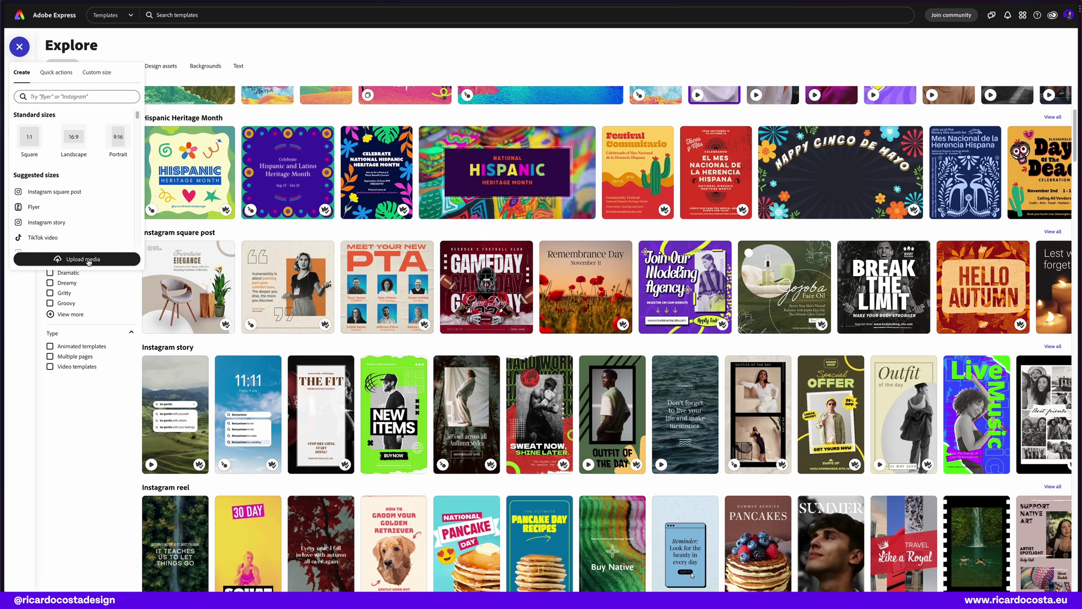
Upload Poster.ai from the computer and open the converted Space Explorer poster.
left_click(89, 259)
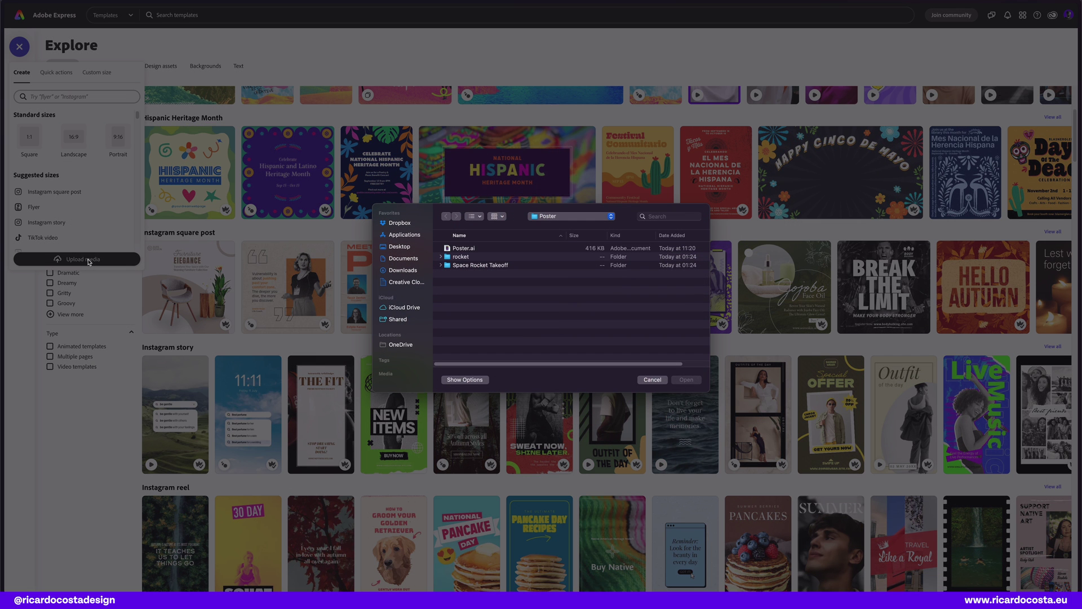
left_click(468, 249)
left_click(686, 380)
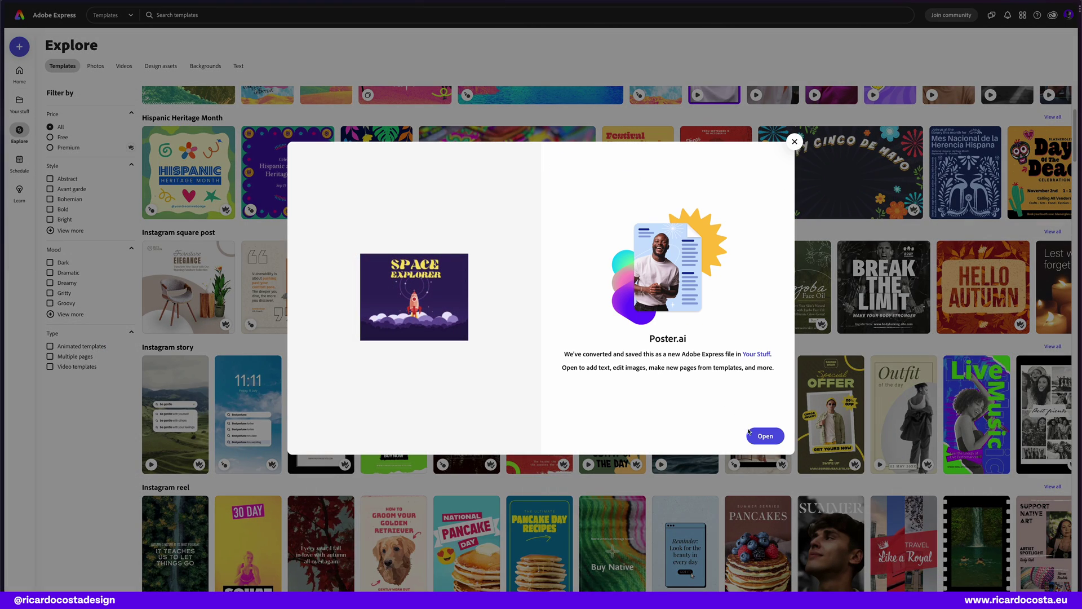
left_click(750, 433)
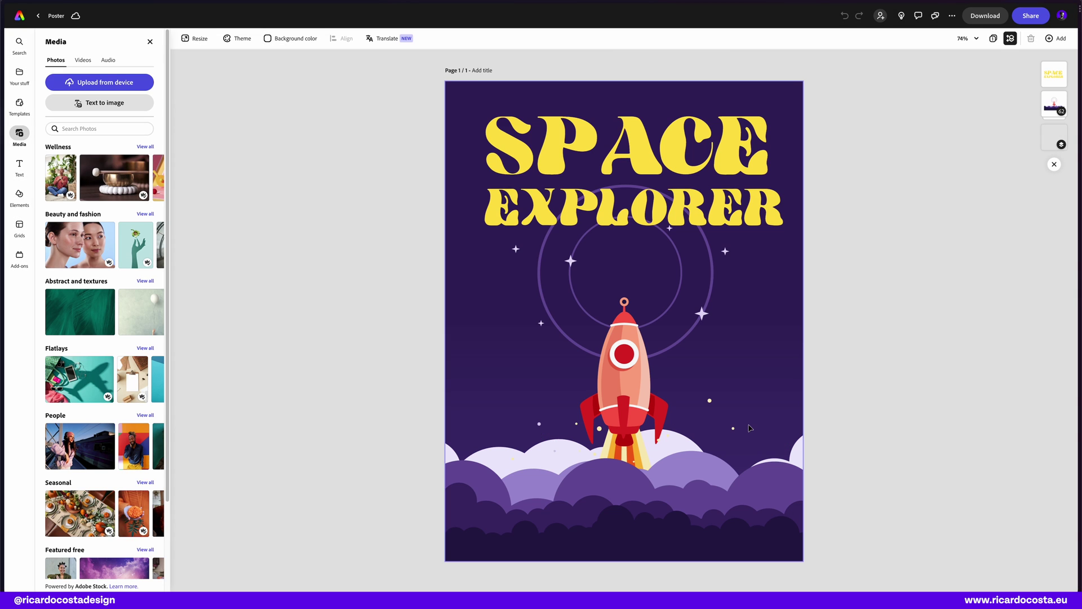
Try moving the SPACE EXPLORER title and the clouds, undoing each change.
left_click(536, 222)
left_click_drag(536, 223, 570, 282)
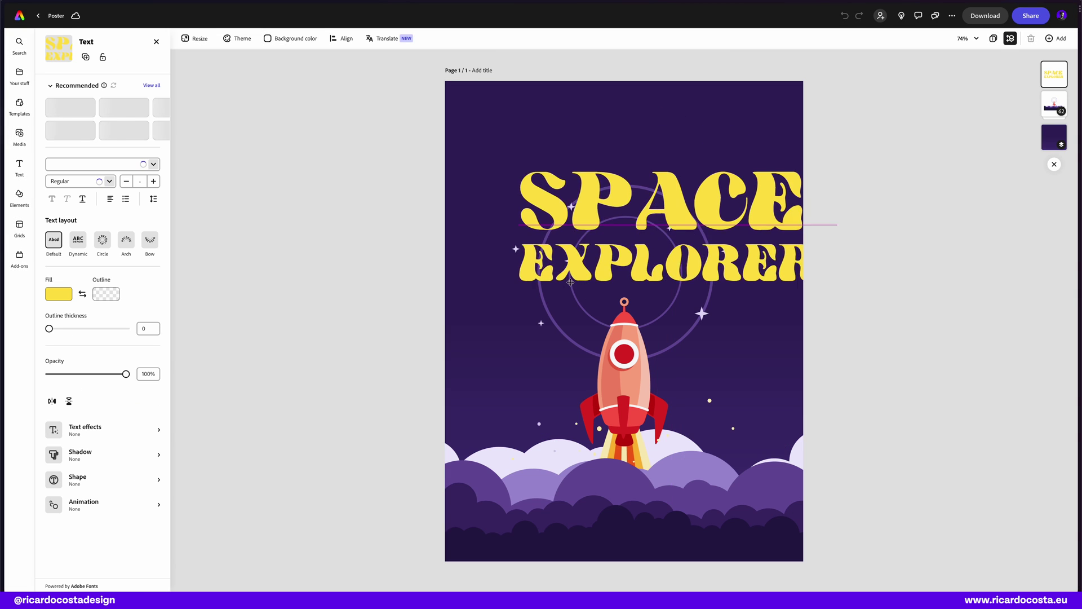
key("ctrl+z")
left_click(616, 505)
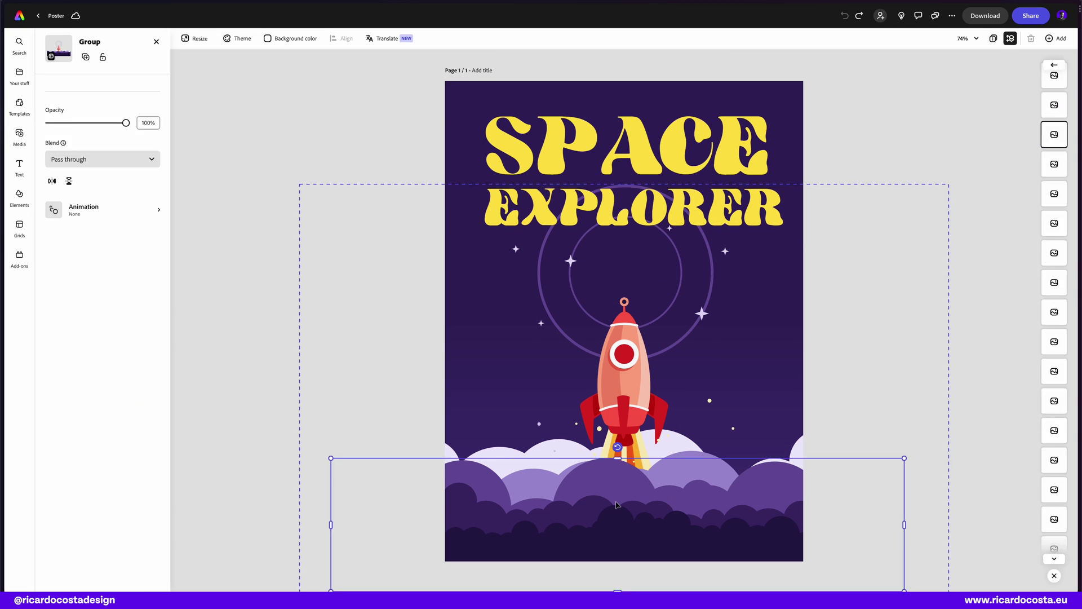
left_click_drag(616, 505, 616, 445)
key("ctrl+z")
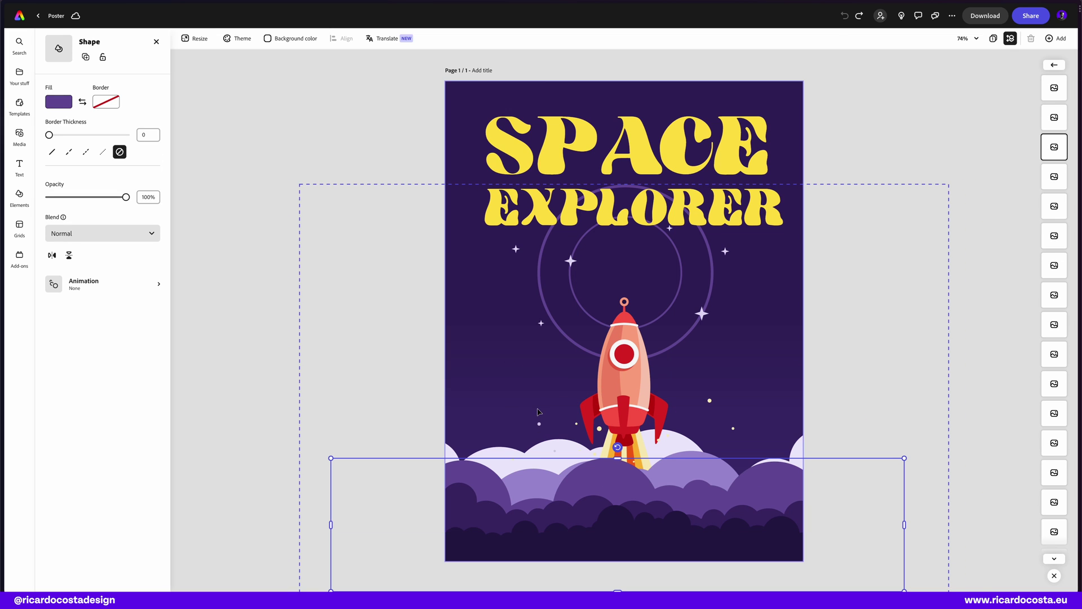
left_click_drag(51, 136, 26, 136)
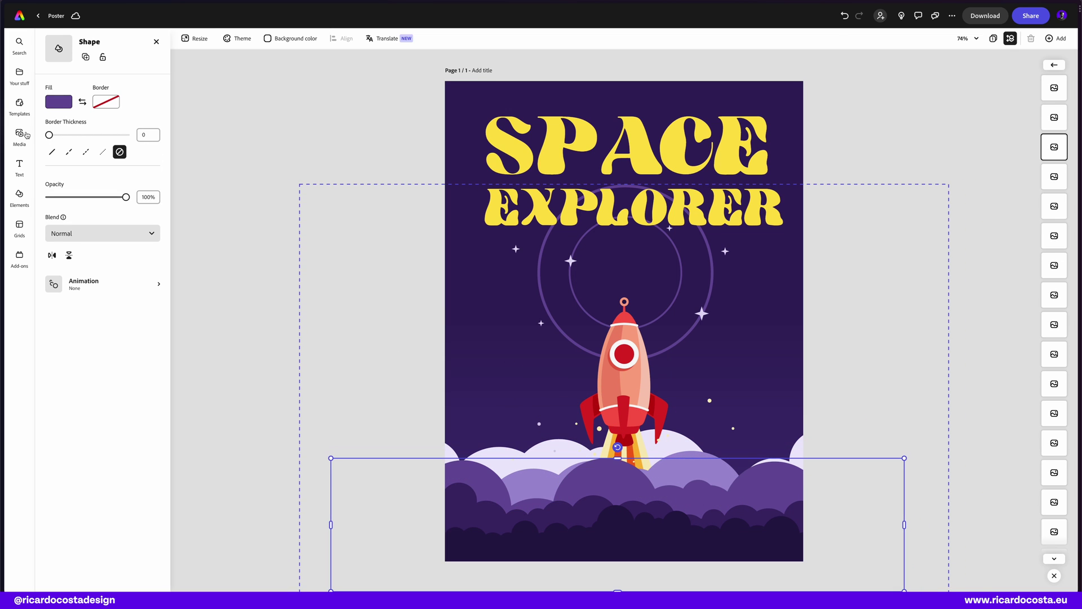
left_click(371, 141)
left_click(564, 169)
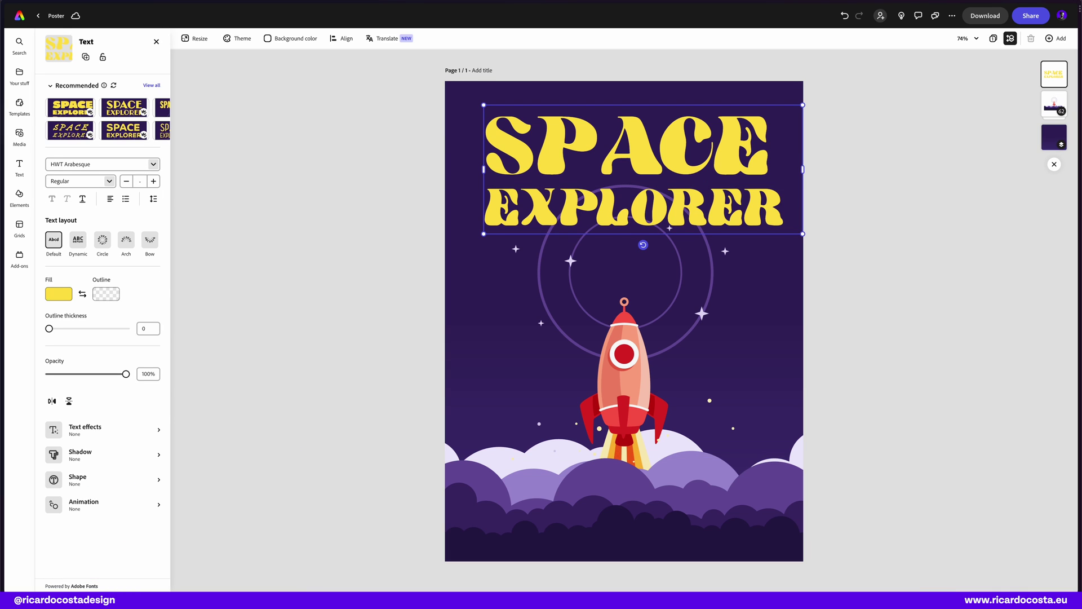
Try a light green title fill, undo it, and select the dark clouds shape.
left_click(58, 294)
left_click(95, 268)
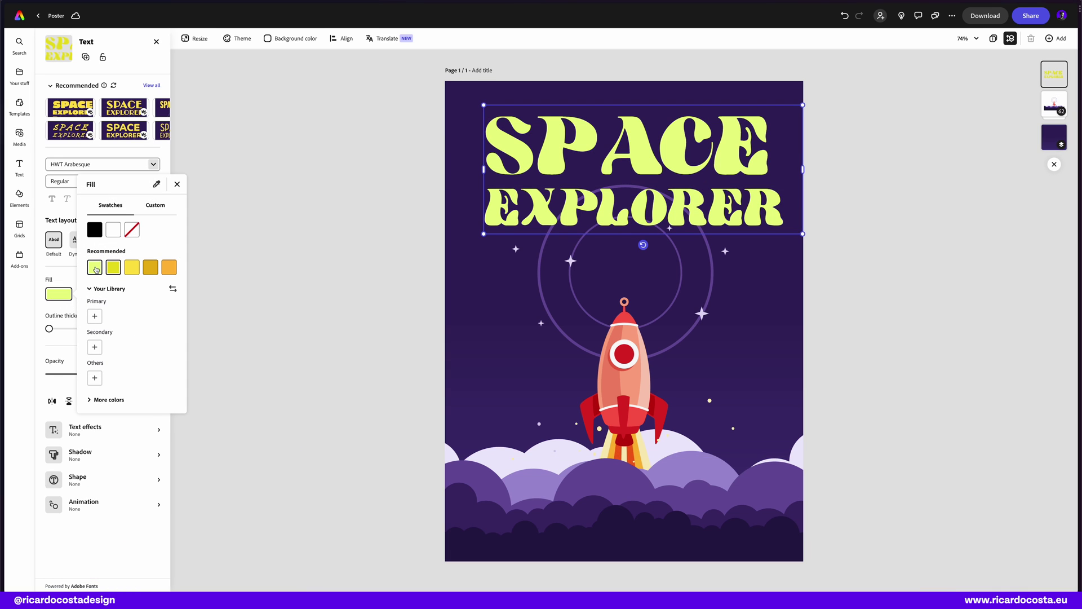
left_click(341, 365)
key("ctrl+z")
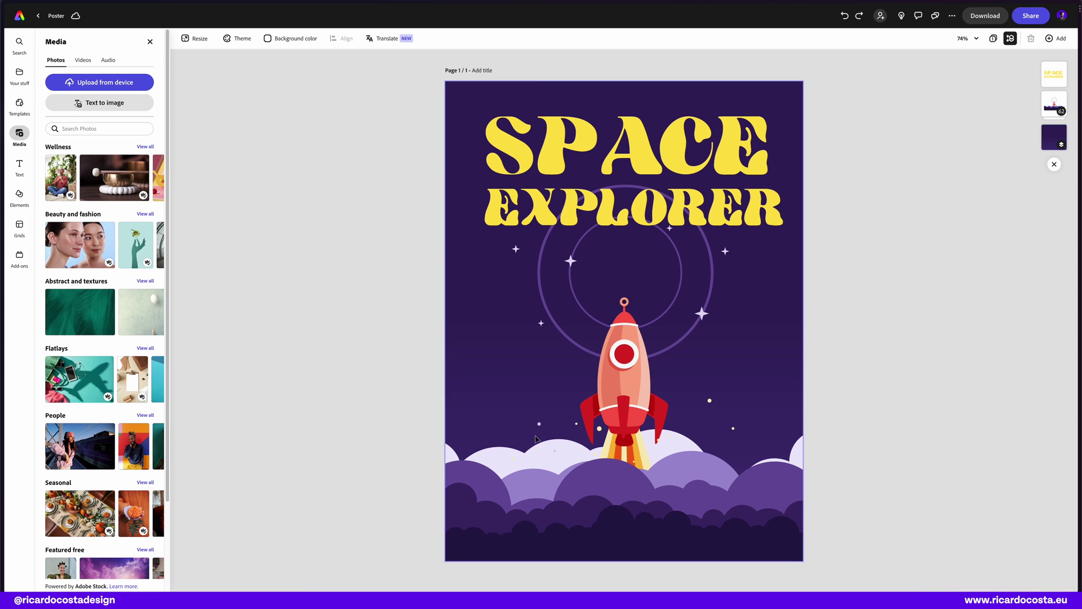
left_click(527, 548)
left_click(536, 547)
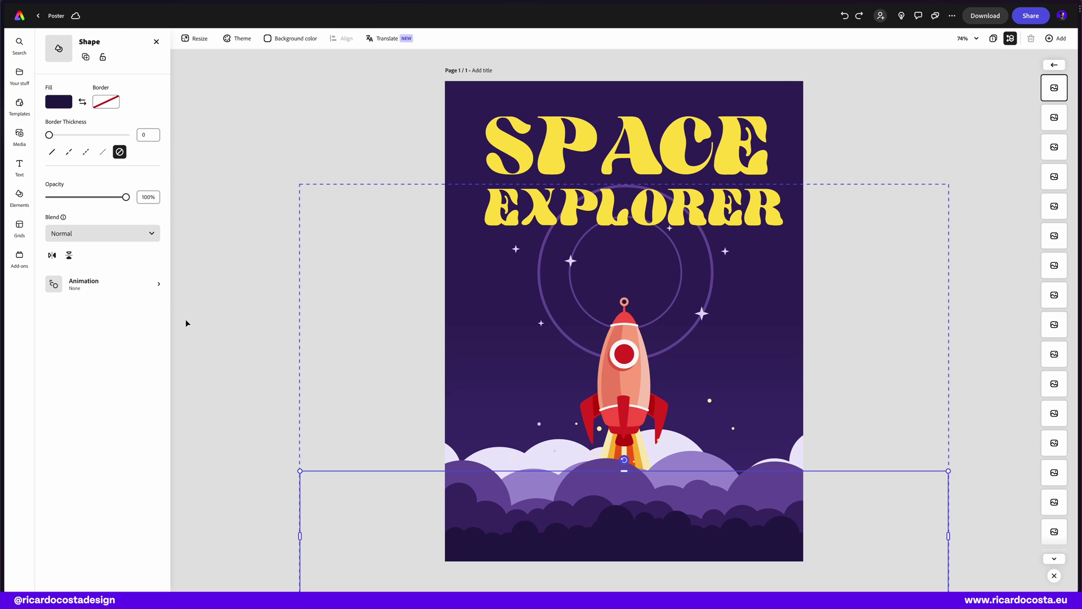
Apply the Breathe looping animation to the selected cloud shape.
left_click(151, 283)
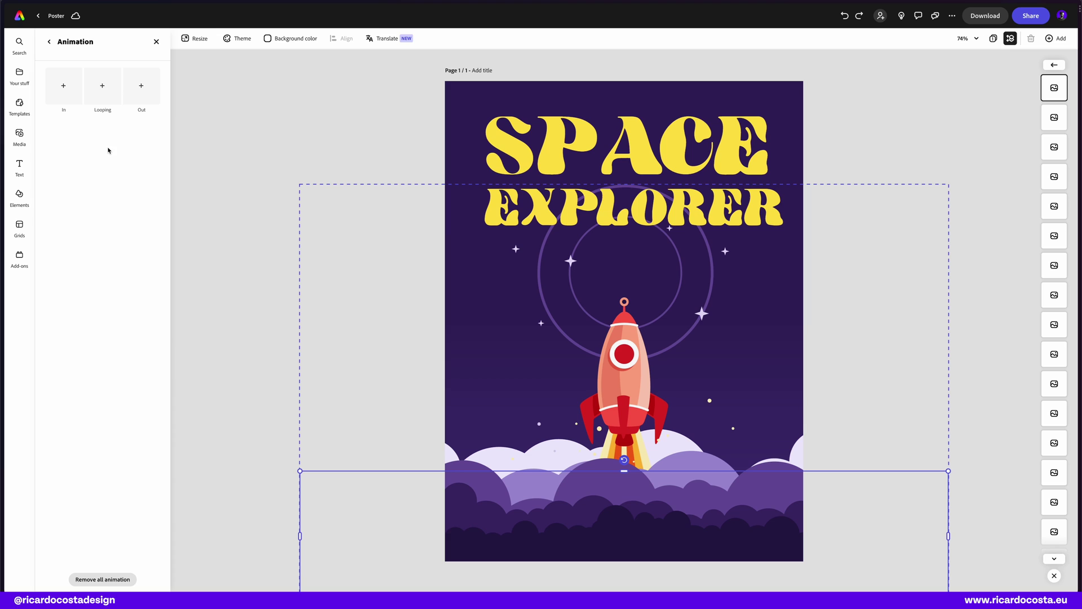
left_click(102, 86)
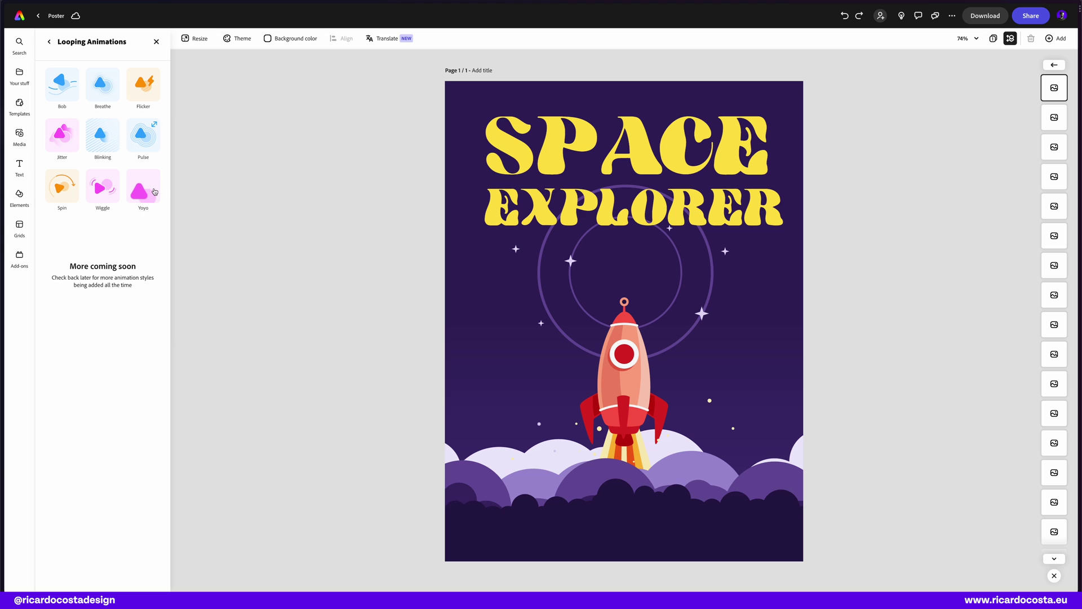
left_click(109, 95)
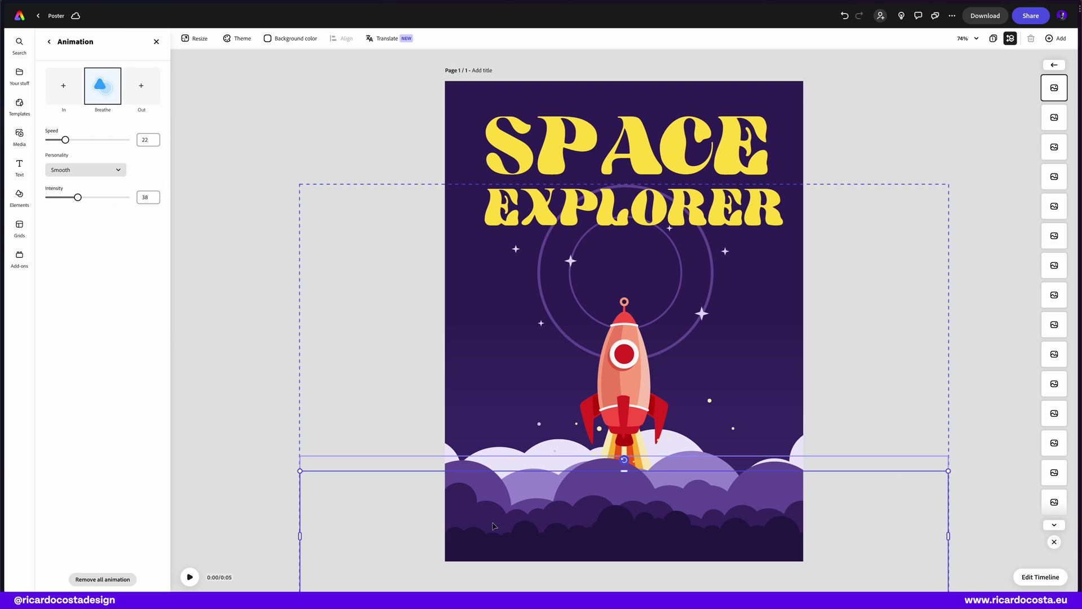
Select the other cloud shapes and apply Breathe to them as well.
left_click(482, 478)
left_click(549, 445, "shift")
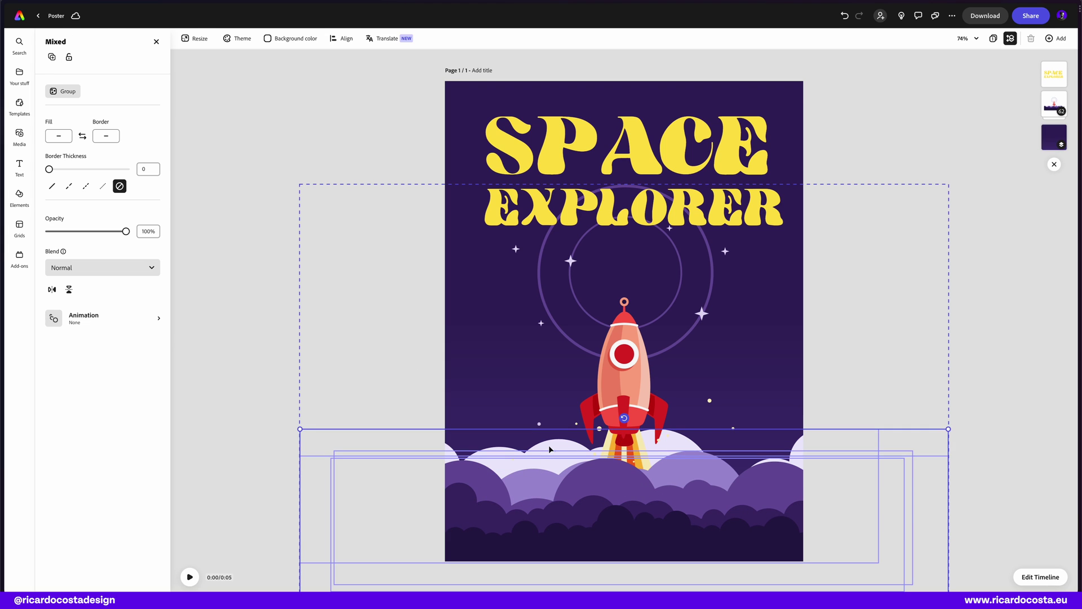
left_click(113, 320)
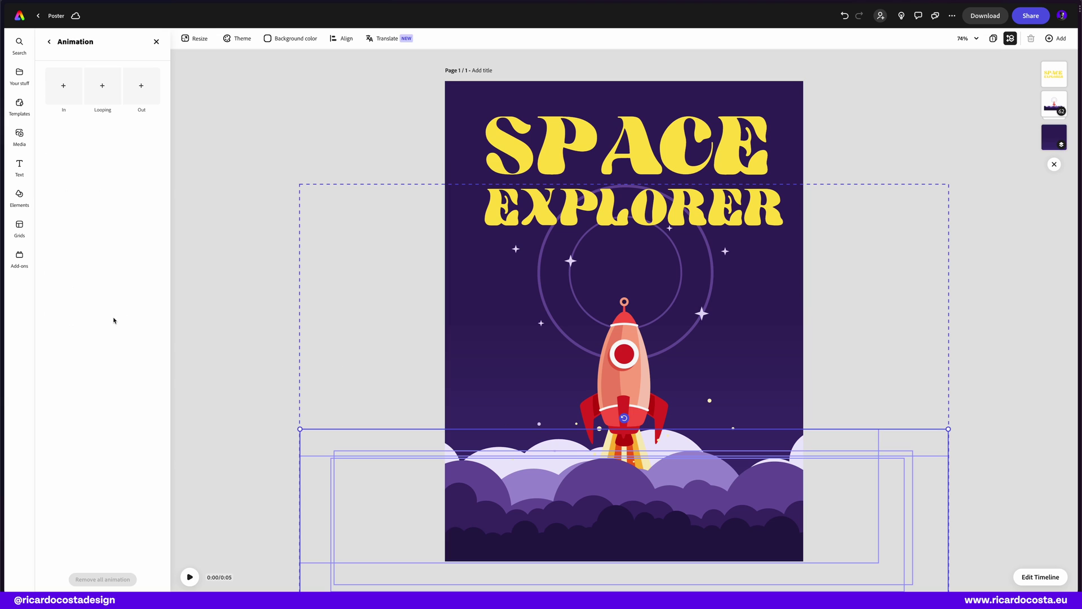
left_click(102, 86)
left_click(102, 85)
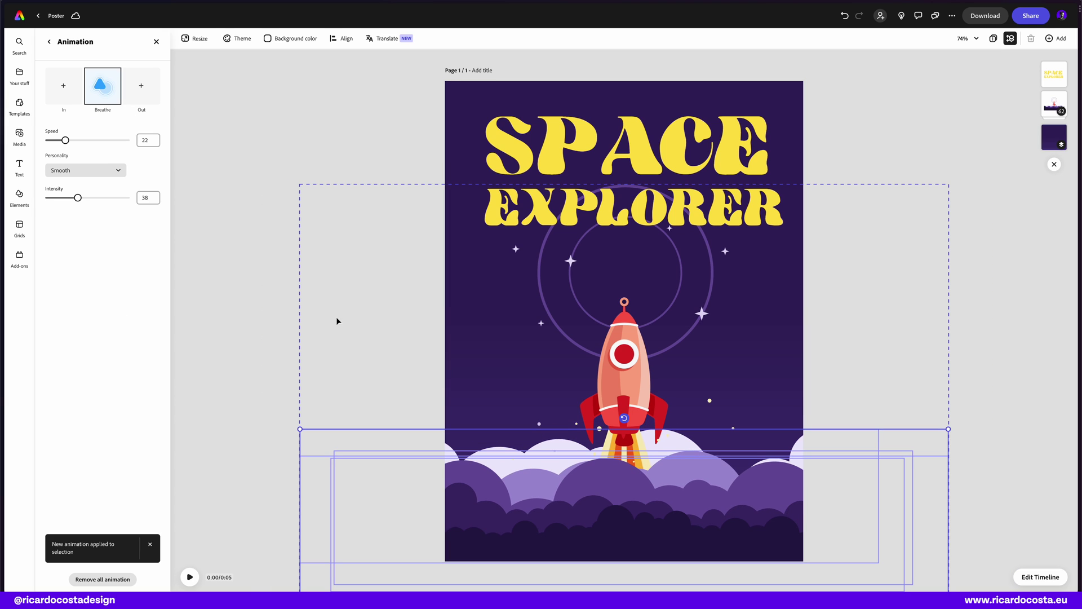
Give the rocket a Yoyo looping animation with upward direction.
left_click(616, 372)
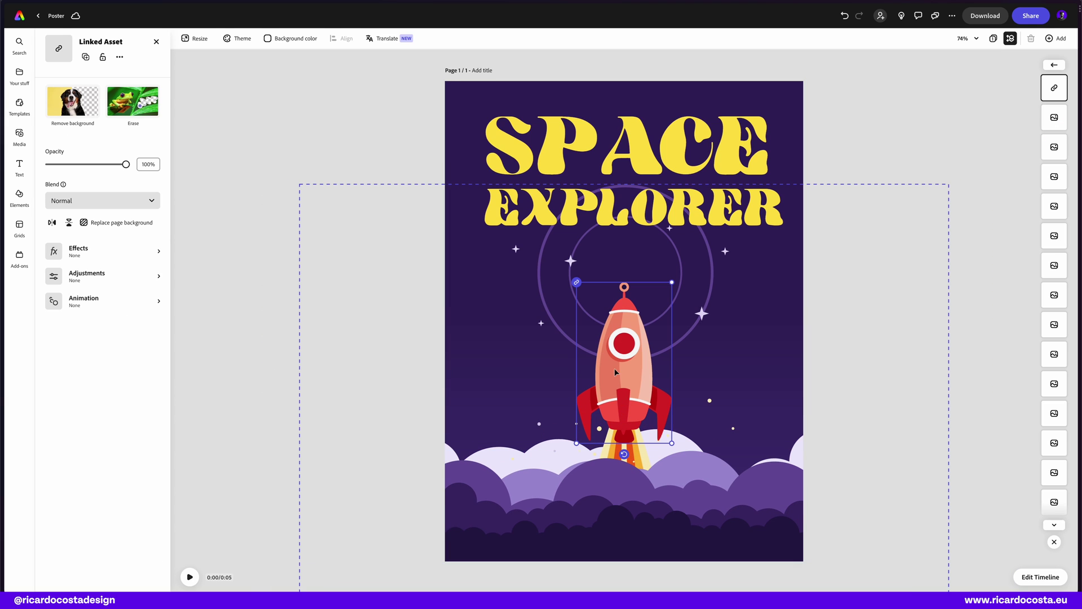
left_click(96, 306)
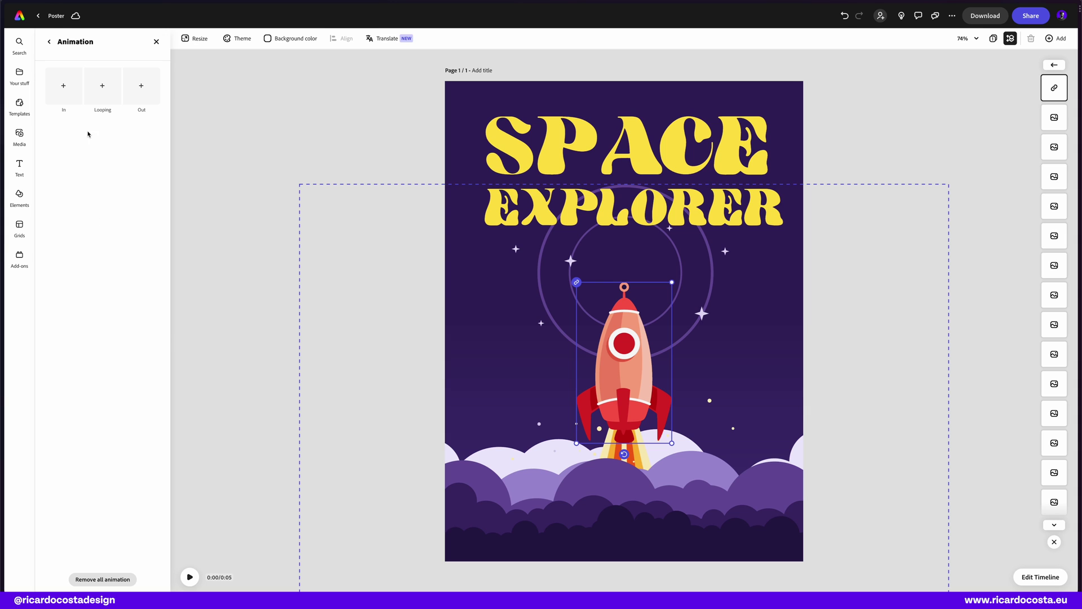
left_click(102, 86)
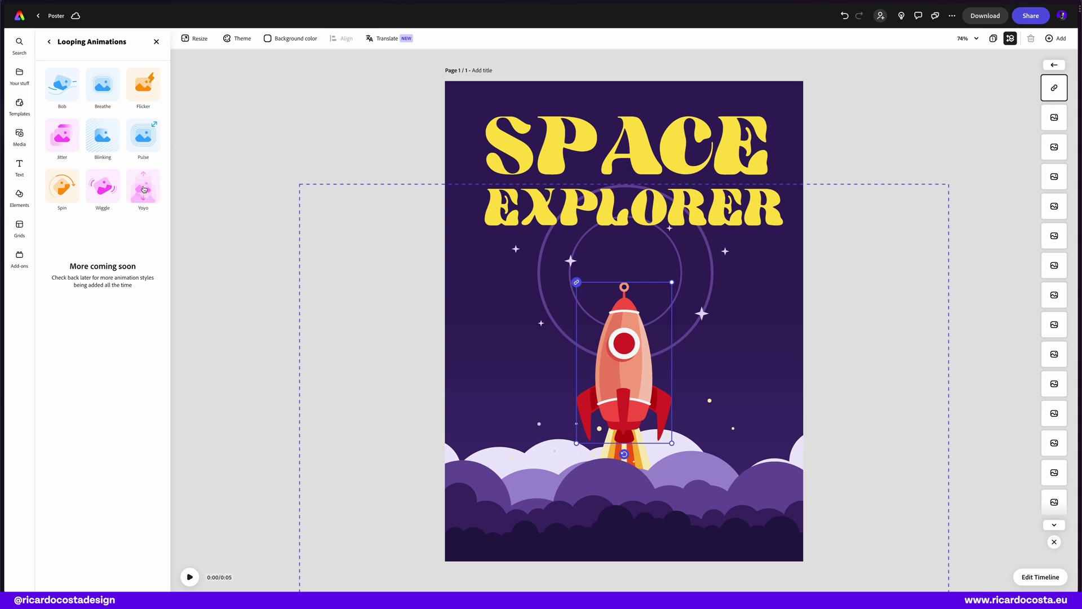
left_click(143, 189)
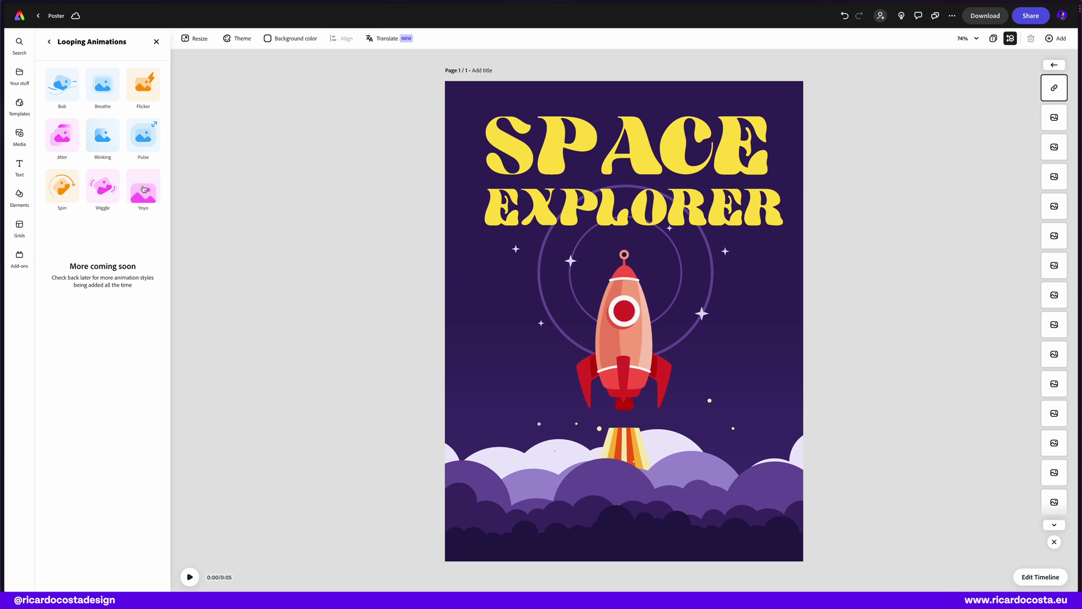
left_click(143, 190)
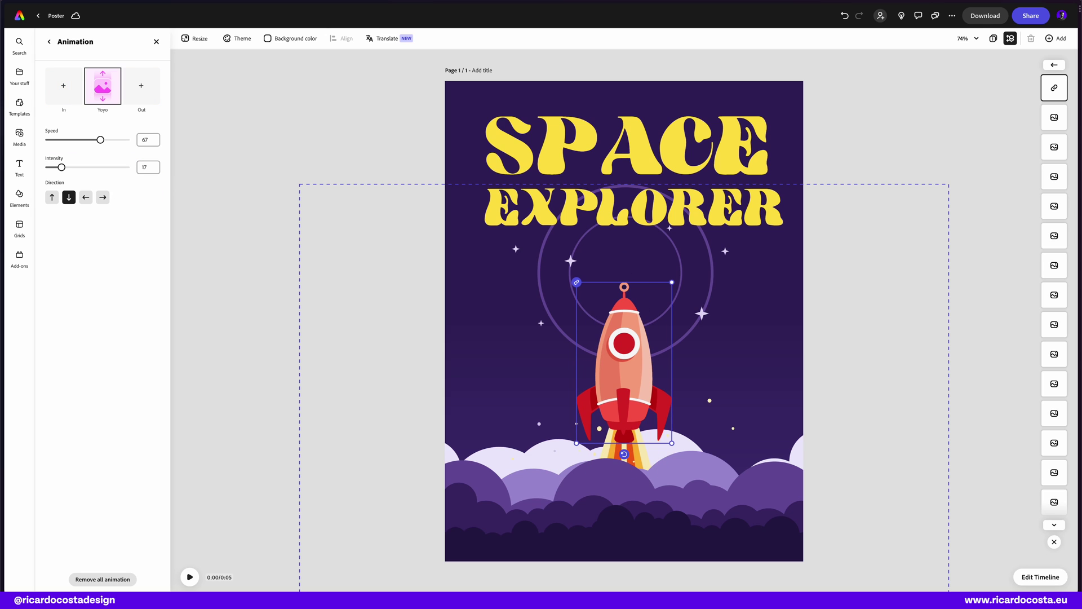
left_click(51, 197)
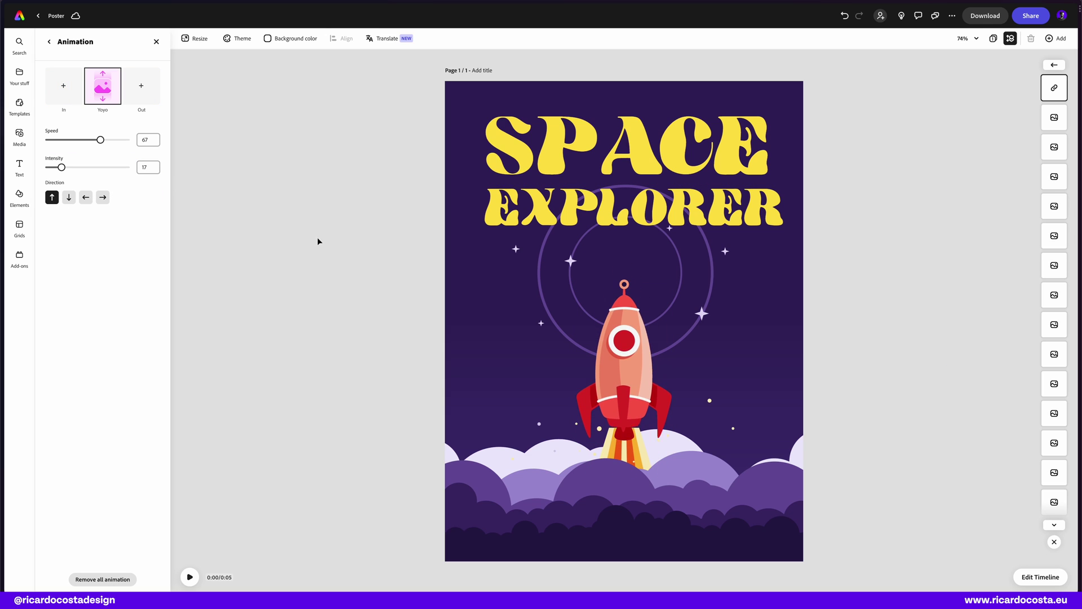
Give the flame-and-cloud group an upward Yoyo loop, then play the preview.
left_click(616, 444)
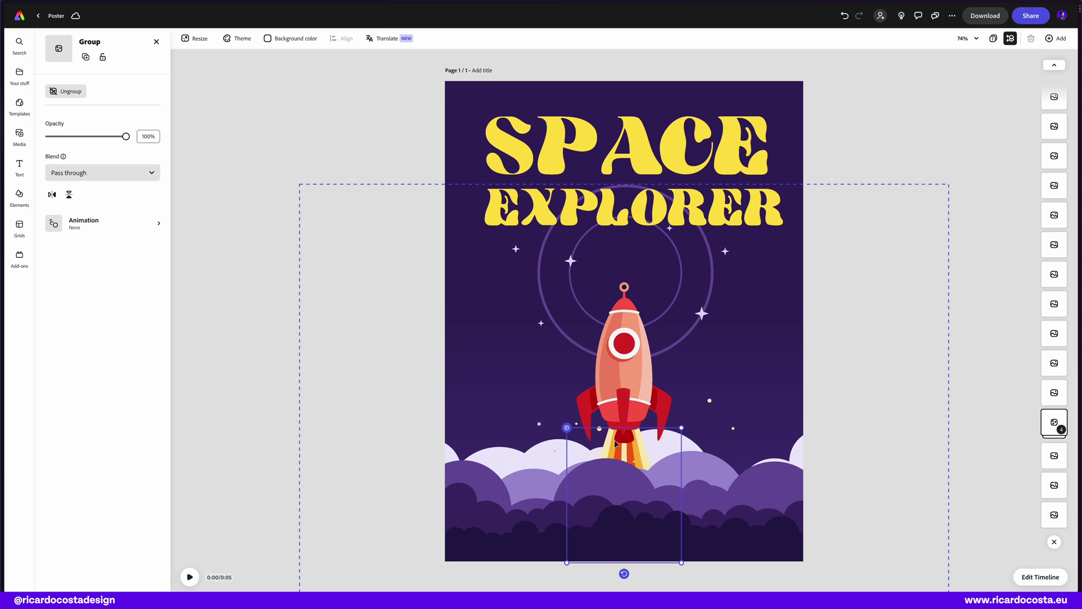
left_click(130, 225)
left_click(102, 86)
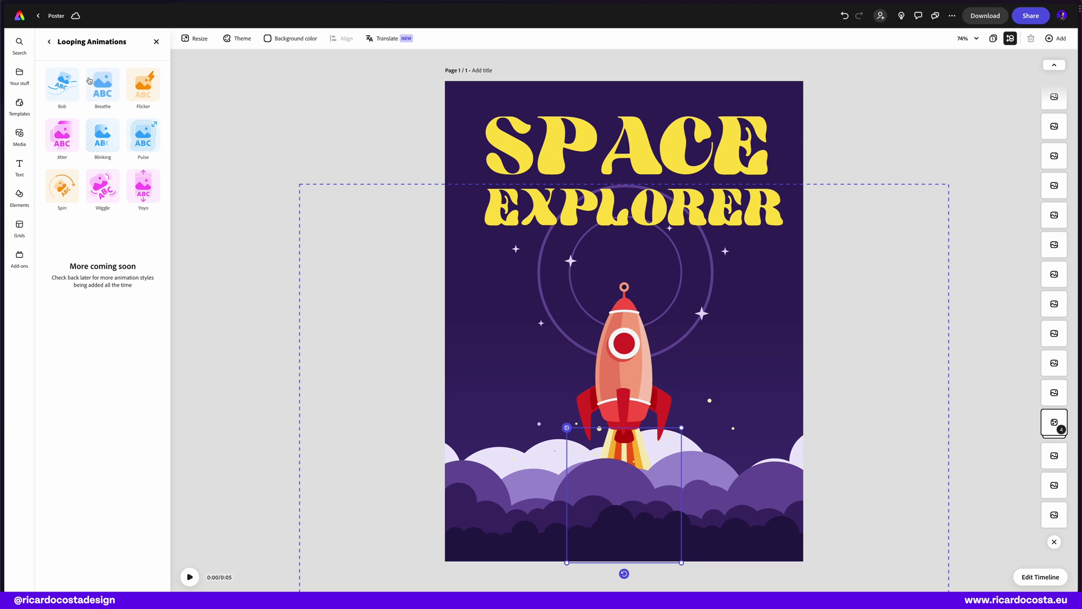
left_click(143, 194)
left_click(51, 196)
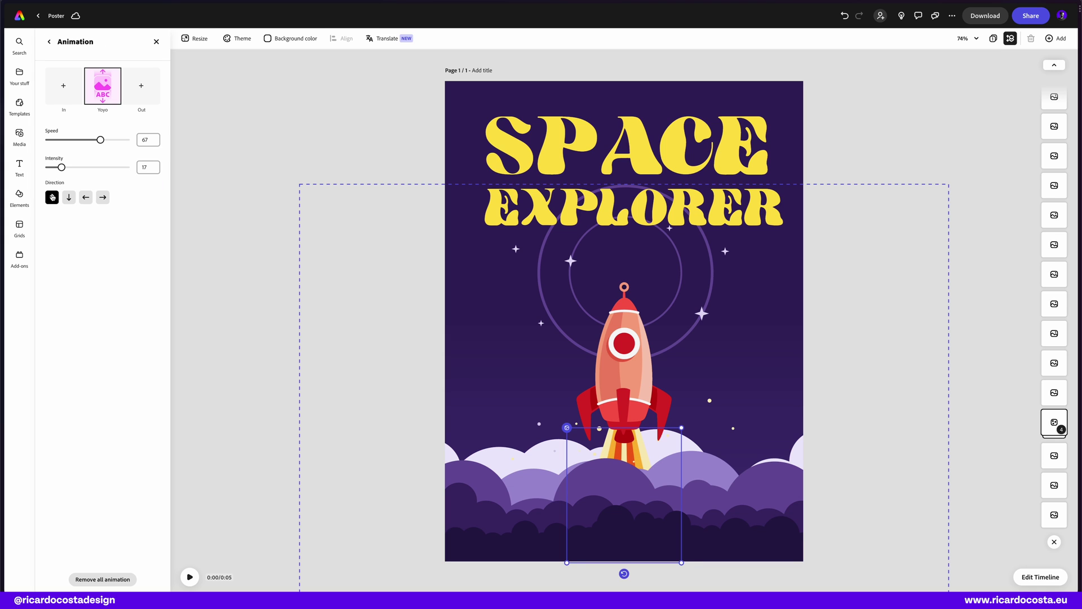
key("Escape")
left_click(189, 577)
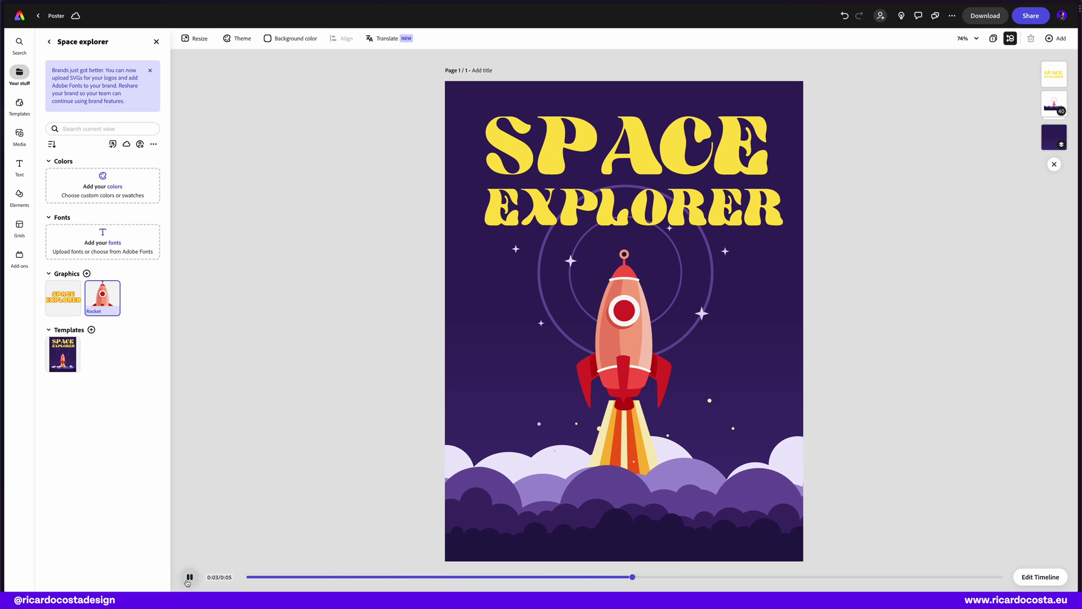
Add a new empty scene after the poster in the timeline.
left_click(1044, 581)
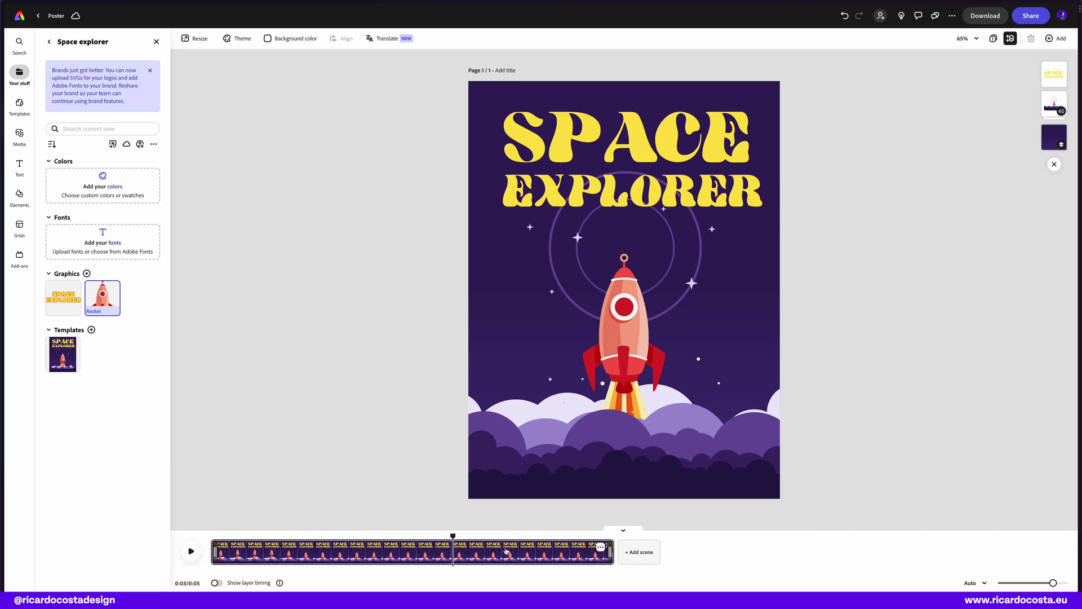
left_click(640, 553)
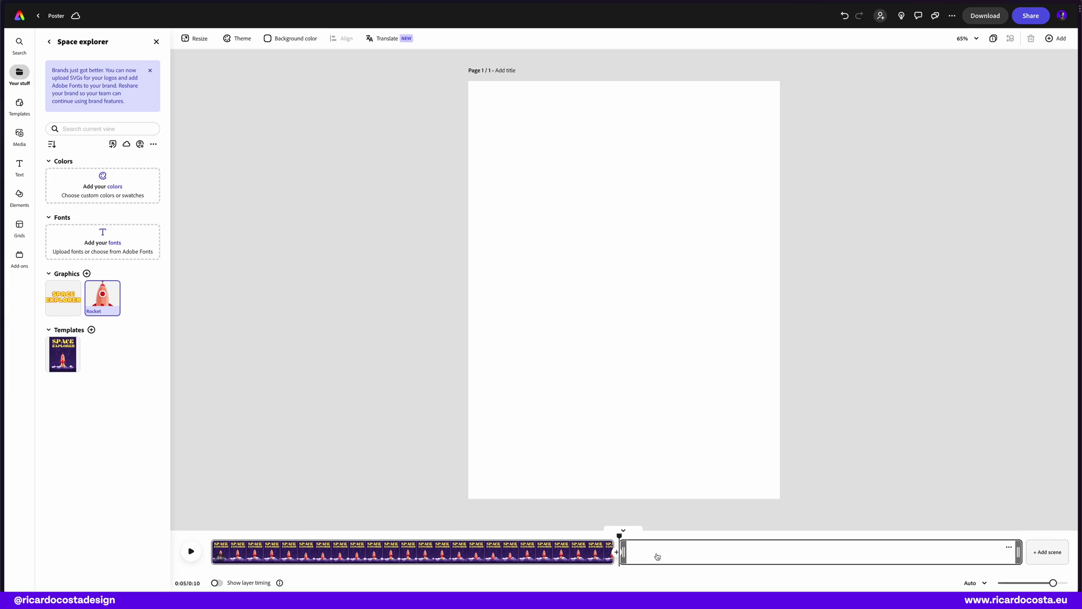
left_click(662, 555)
Search stock videos for "space" and place the first result full-page.
left_click(19, 135)
left_click(95, 102)
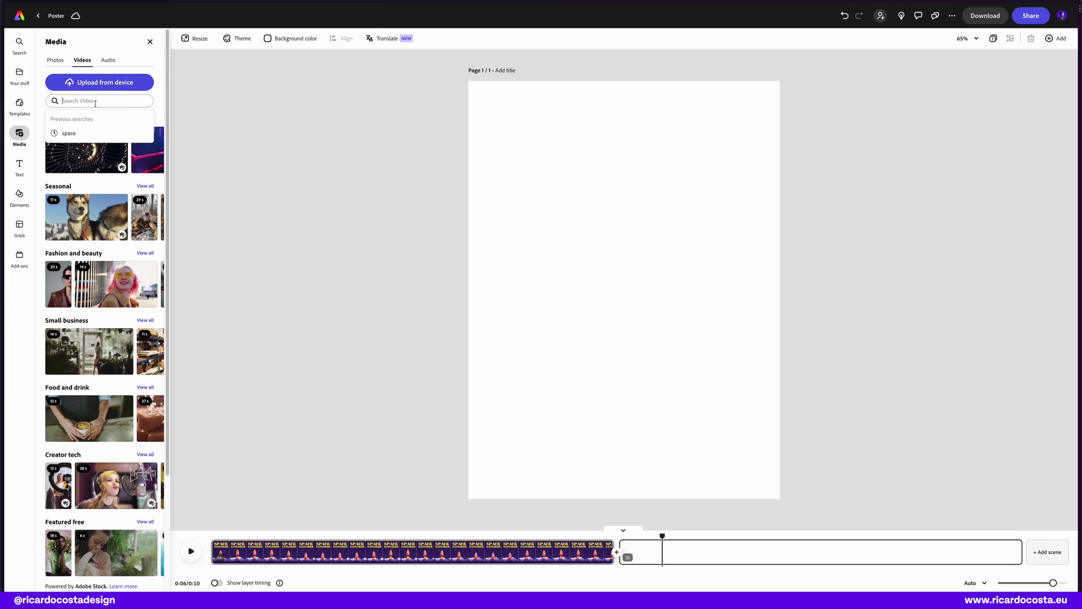
type("space")
key("Return")
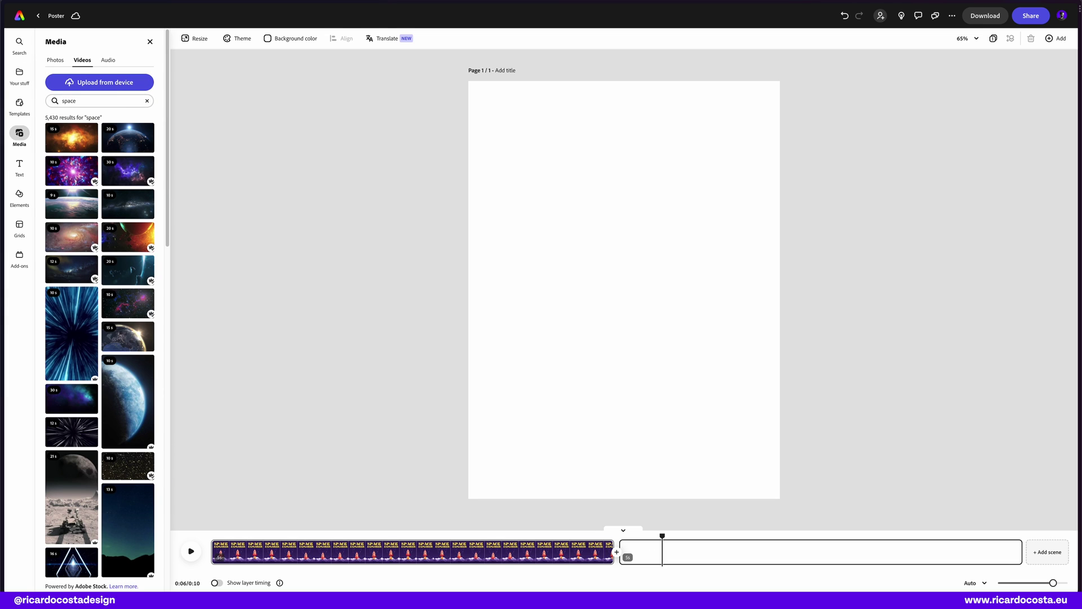
left_click_drag(77, 129, 624, 79)
left_click_drag(624, 378, 625, 499)
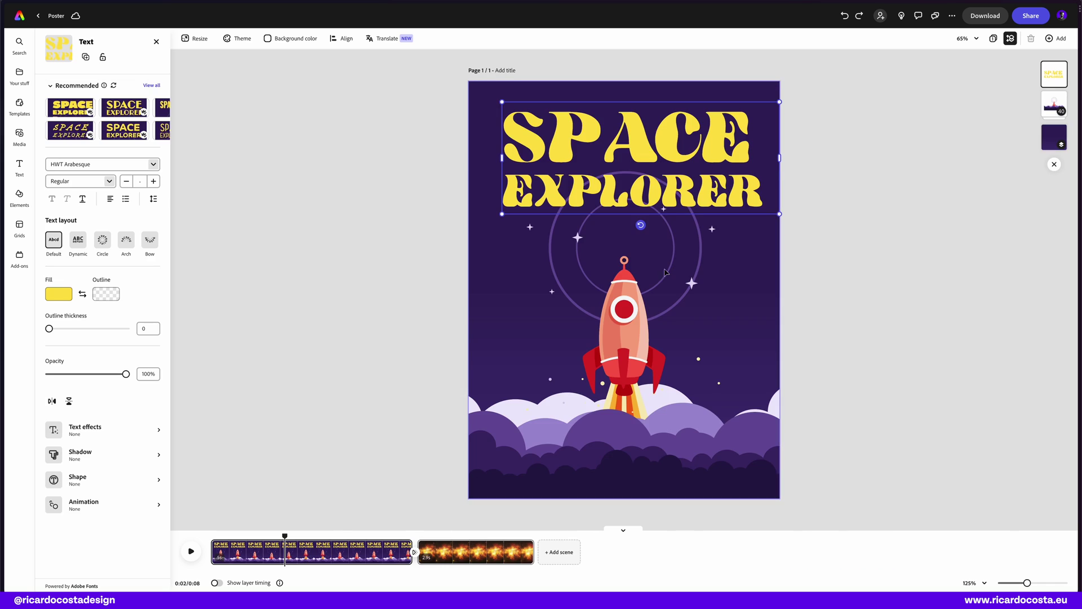
Select the rocket plus three cloud layers and lock them.
left_click(637, 326)
left_click(637, 326)
left_click(568, 401, "shift")
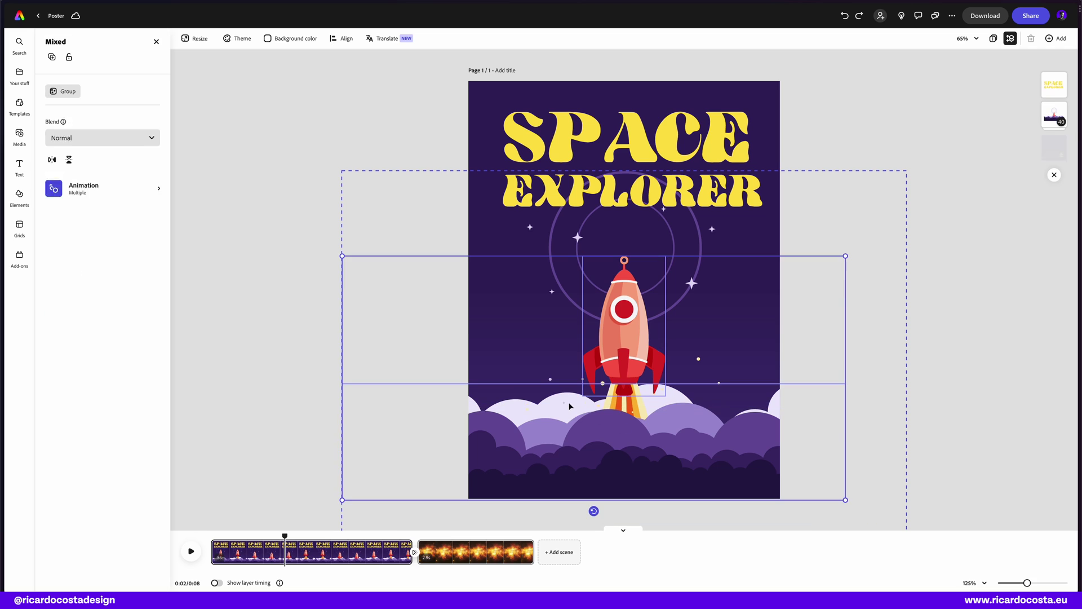
left_click(593, 437, "shift")
left_click(629, 481, "shift")
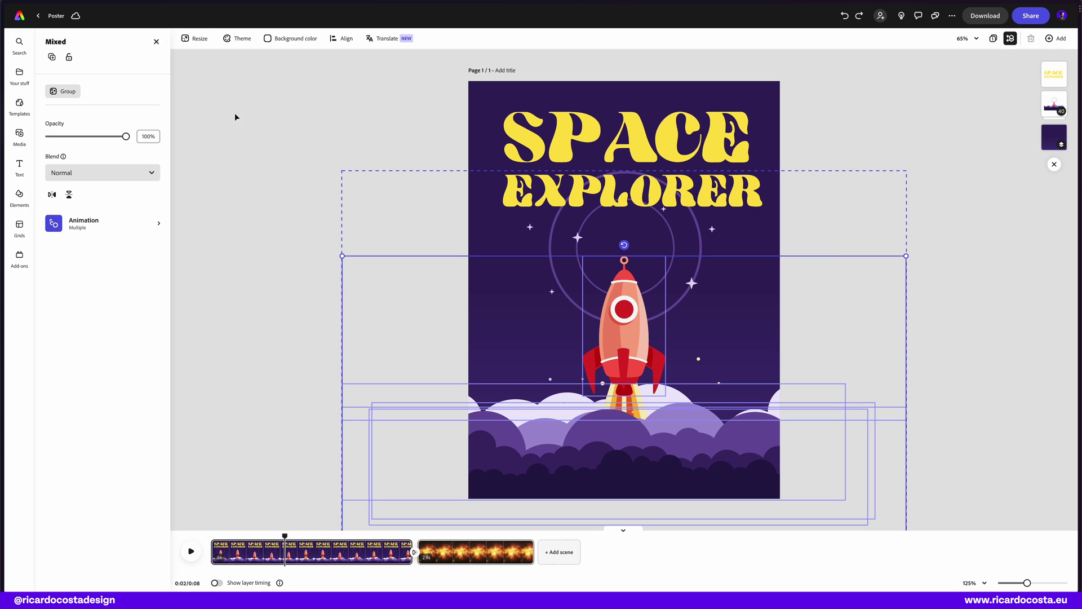
left_click(70, 57)
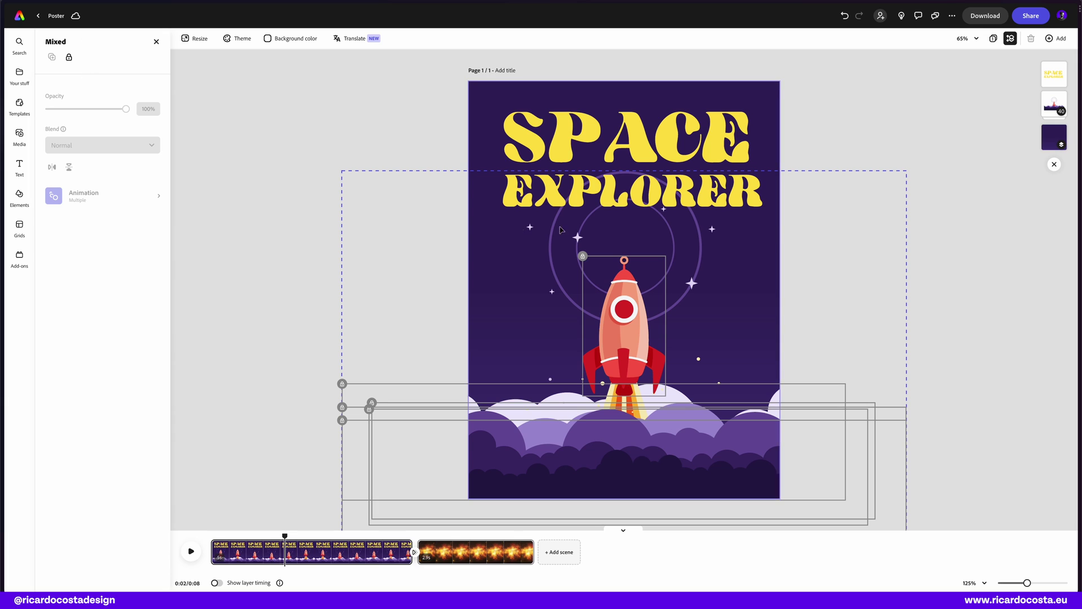
Duplicate the poster into Instagram, TikTok, Facebook, Flyer, YouTube thumbnail and Pinterest sizes.
left_click(195, 38)
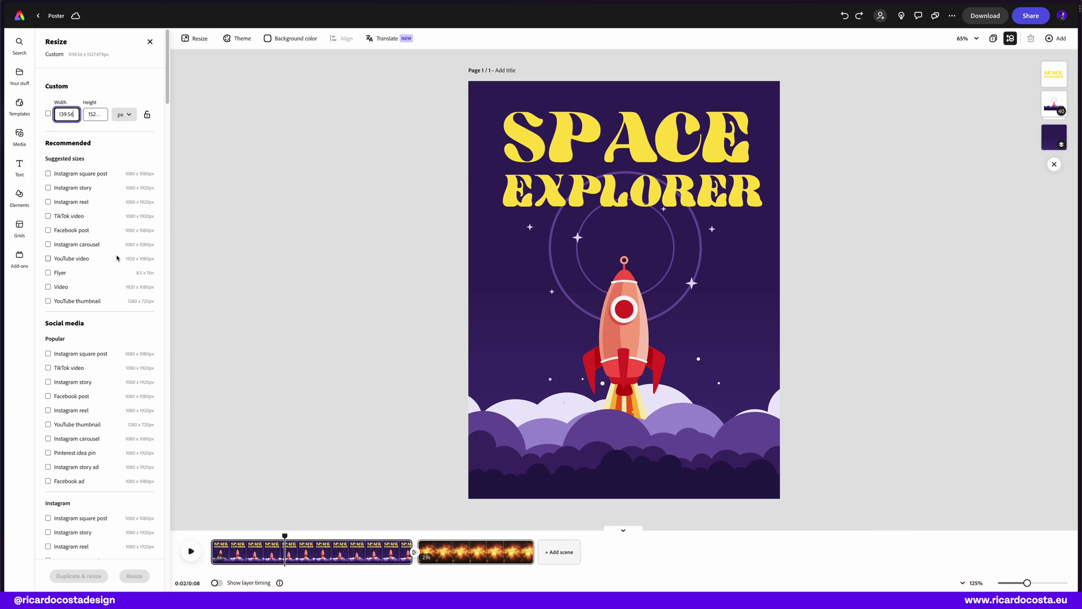
left_click(48, 173)
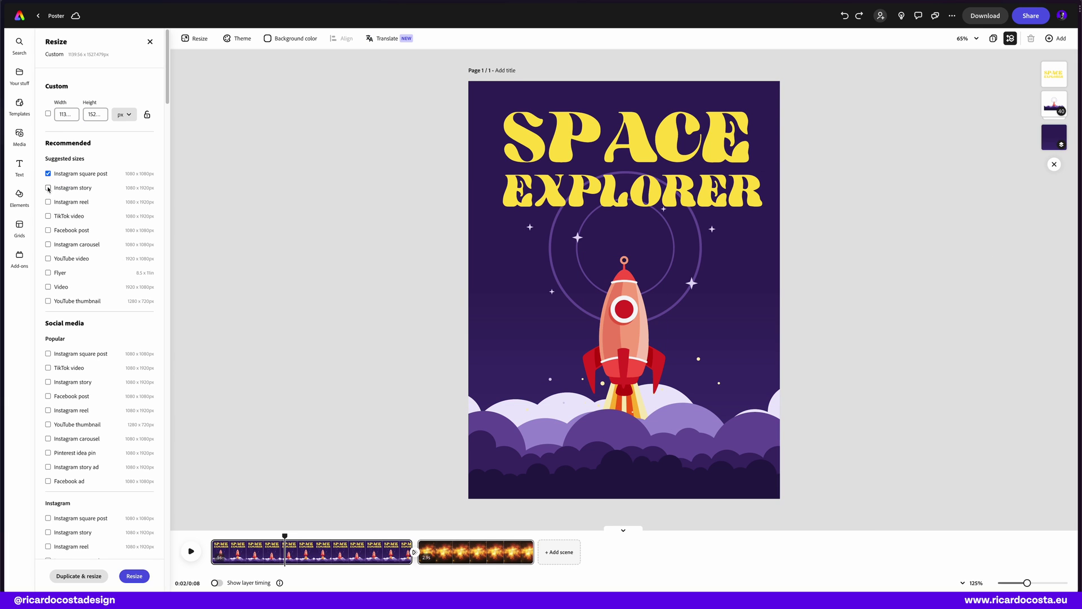
left_click(48, 188)
scroll(50, 313, "down", 1)
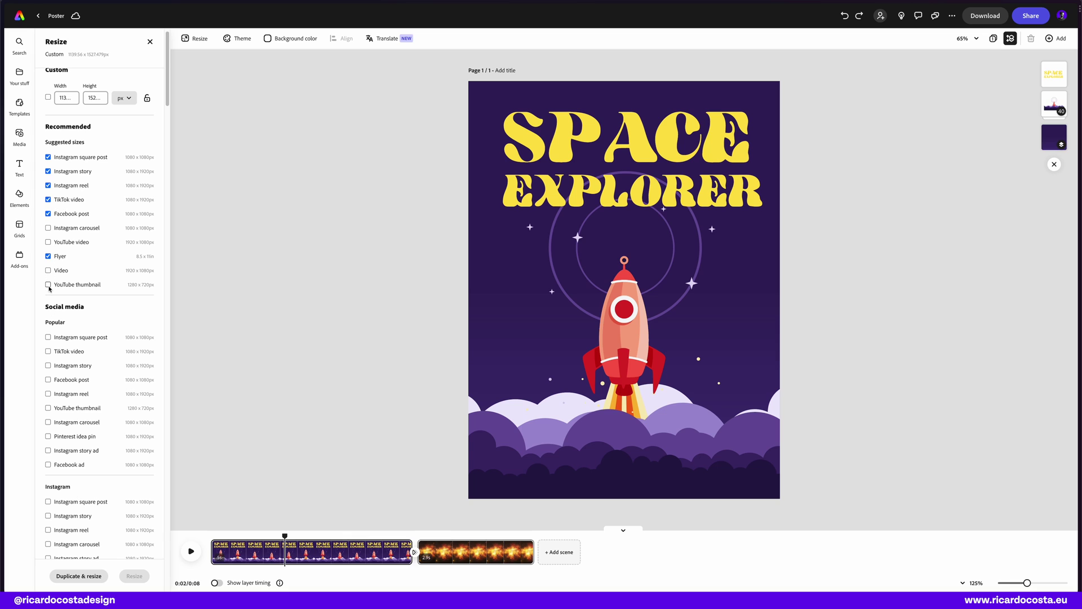
scroll(38, 414, "down", 10)
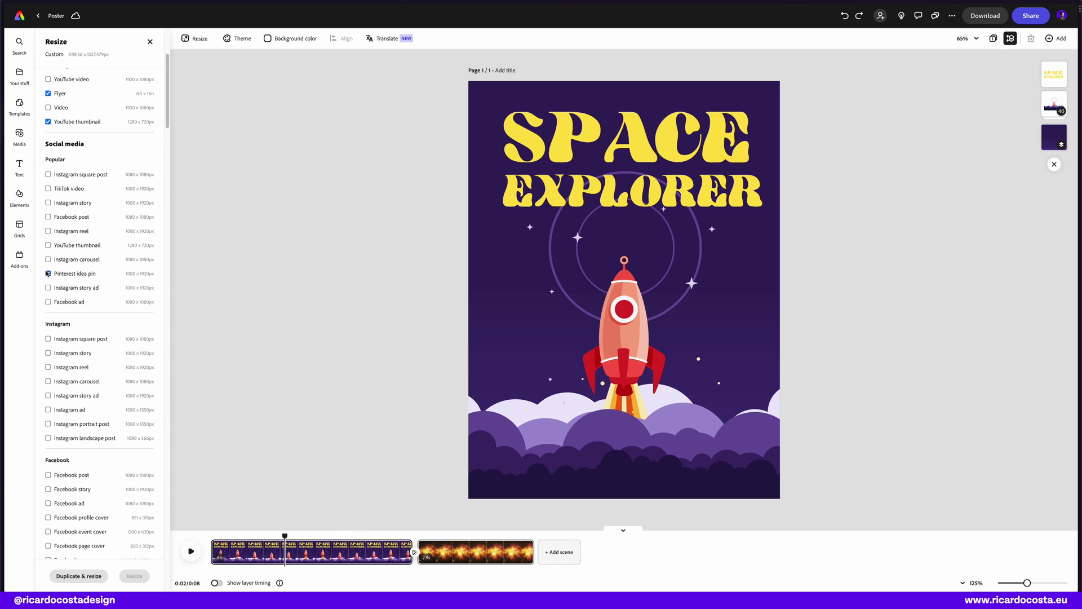
left_click(79, 576)
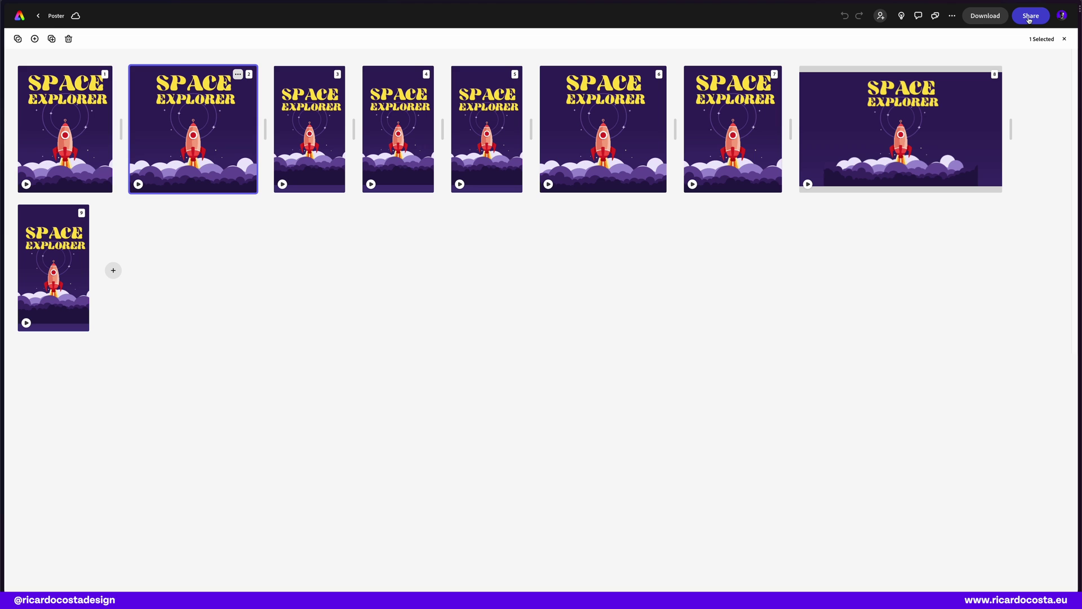
Start a Facebook social post captioned "This is a test".
left_click(1029, 19)
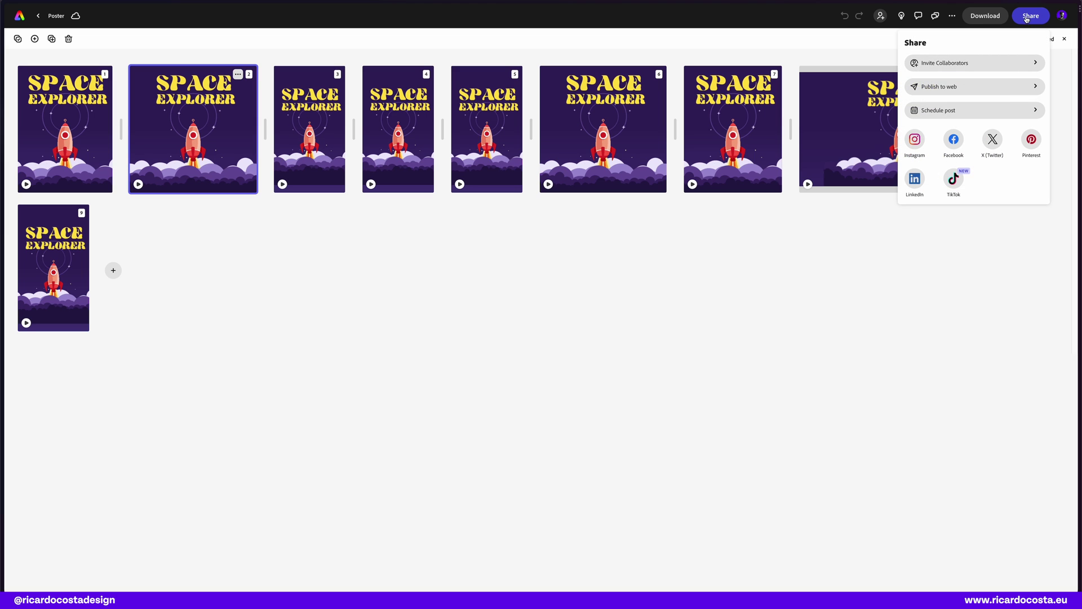
left_click(944, 112)
left_click(441, 235)
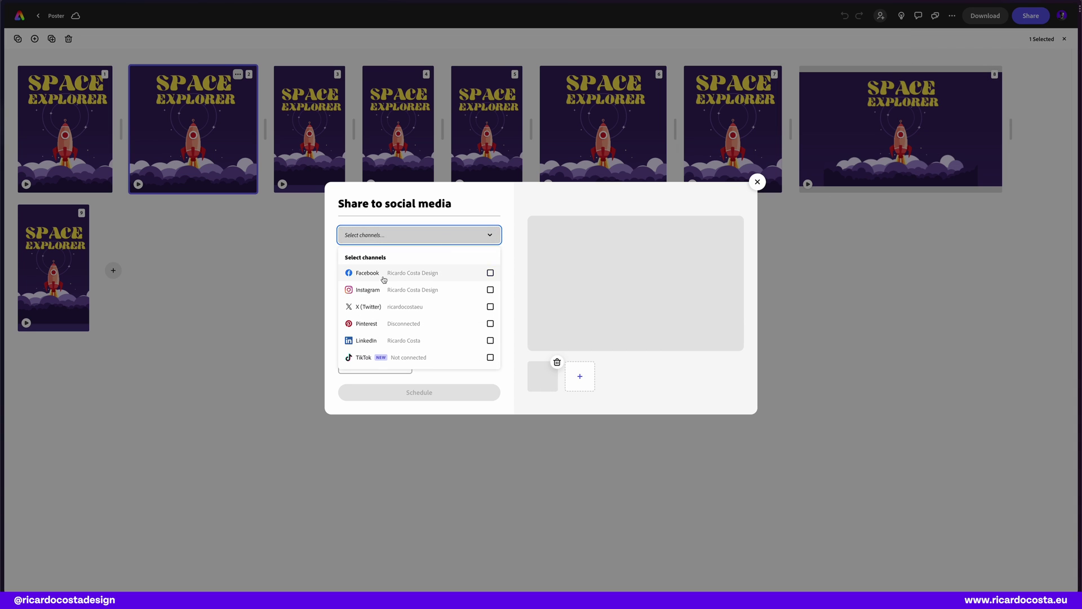
left_click(385, 275)
left_click(509, 358)
left_click(415, 263)
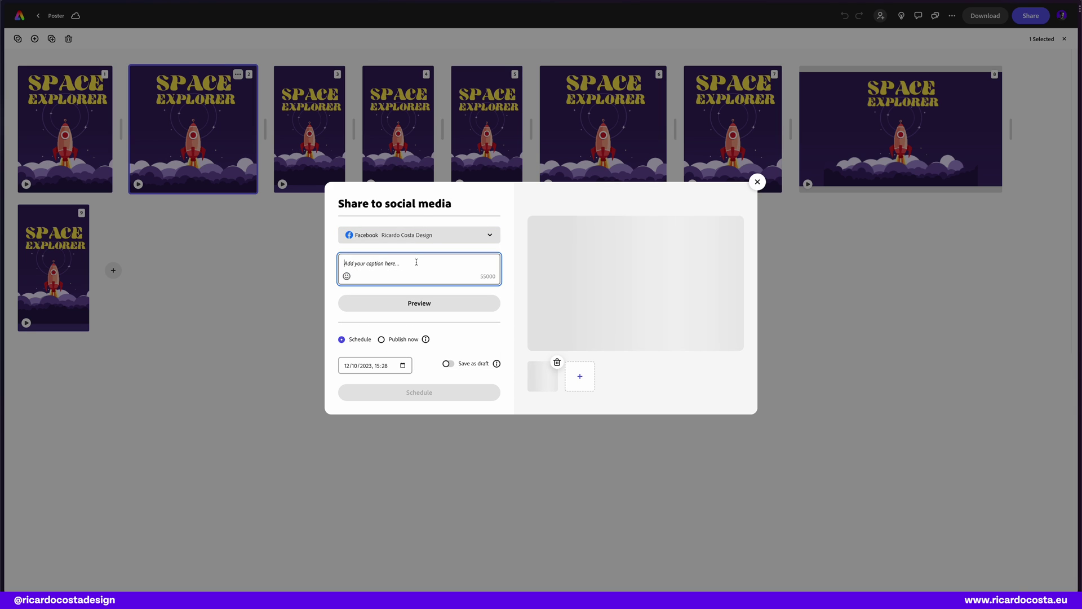
type("This is a test")
left_click(435, 307)
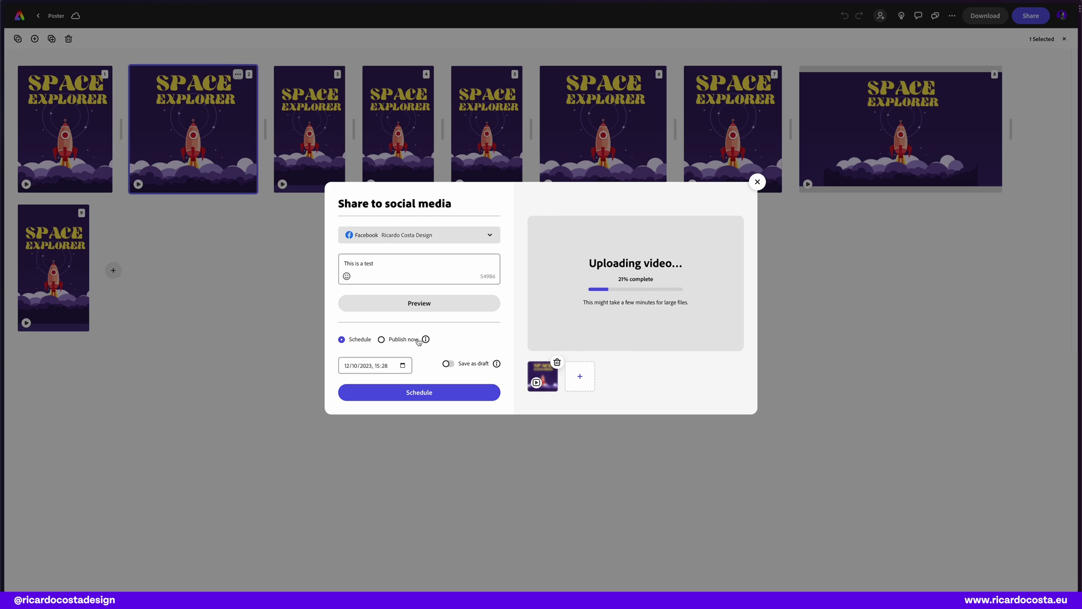
Date it 18 October at 21:00, save as draft, then move it to 12 October.
left_click(347, 365)
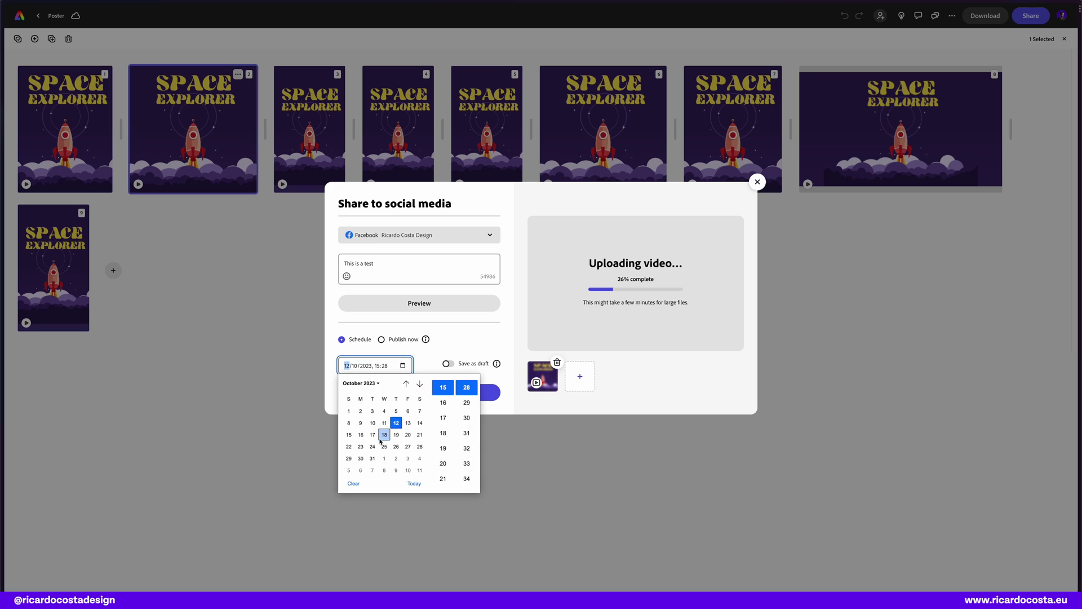
left_click(384, 434)
scroll(443, 434, "down", 2)
left_click(443, 410)
left_click(449, 364)
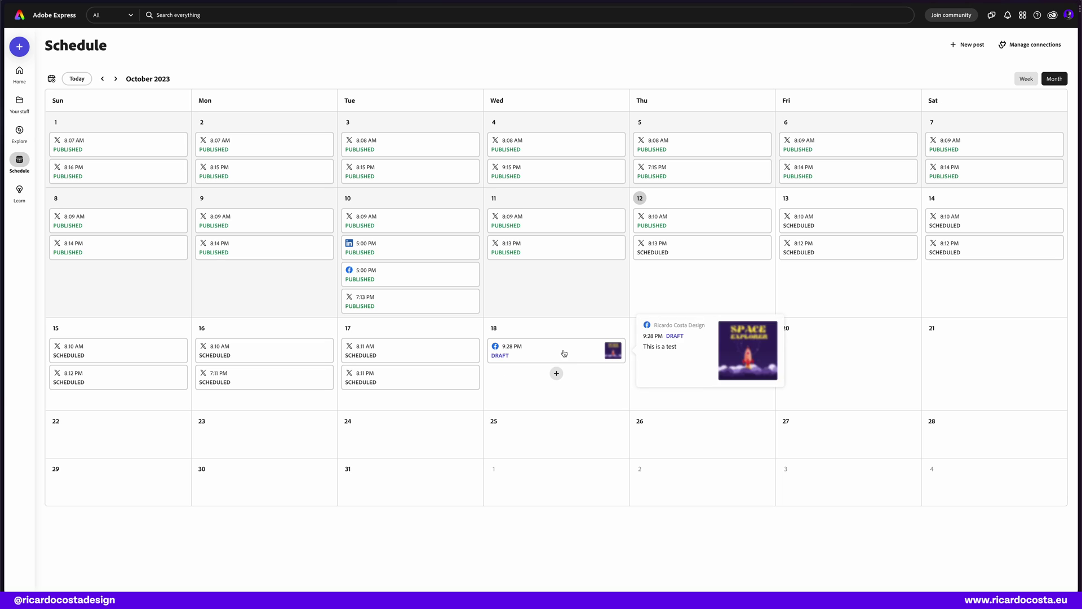
left_click_drag(564, 351, 842, 280)
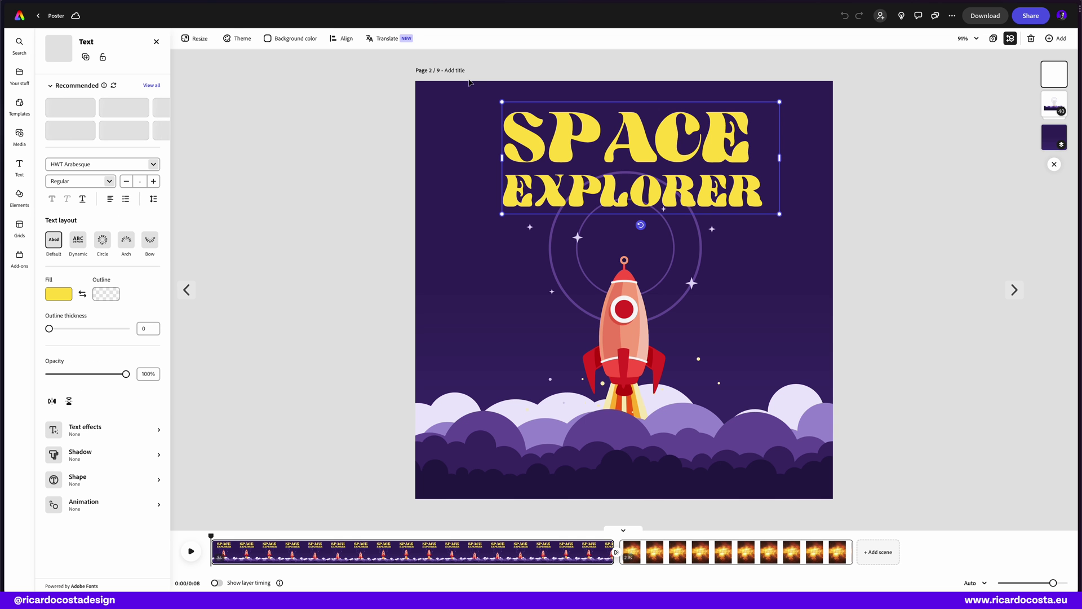
Pick Chinese (Simplified), Italian and Portuguese as targets and duplicate-translate the page.
left_click(393, 39)
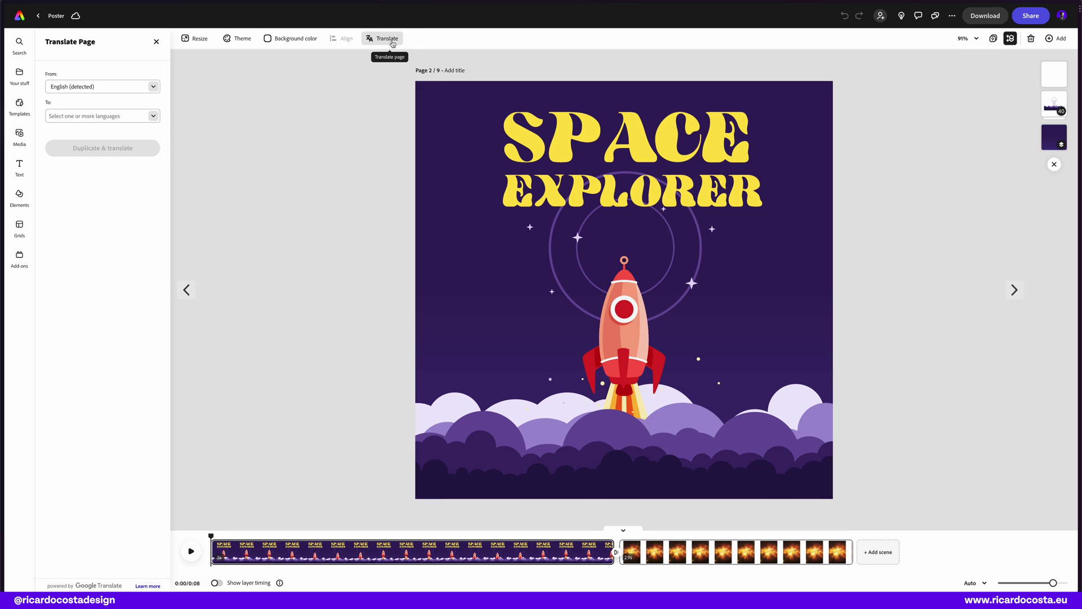
left_click(90, 116)
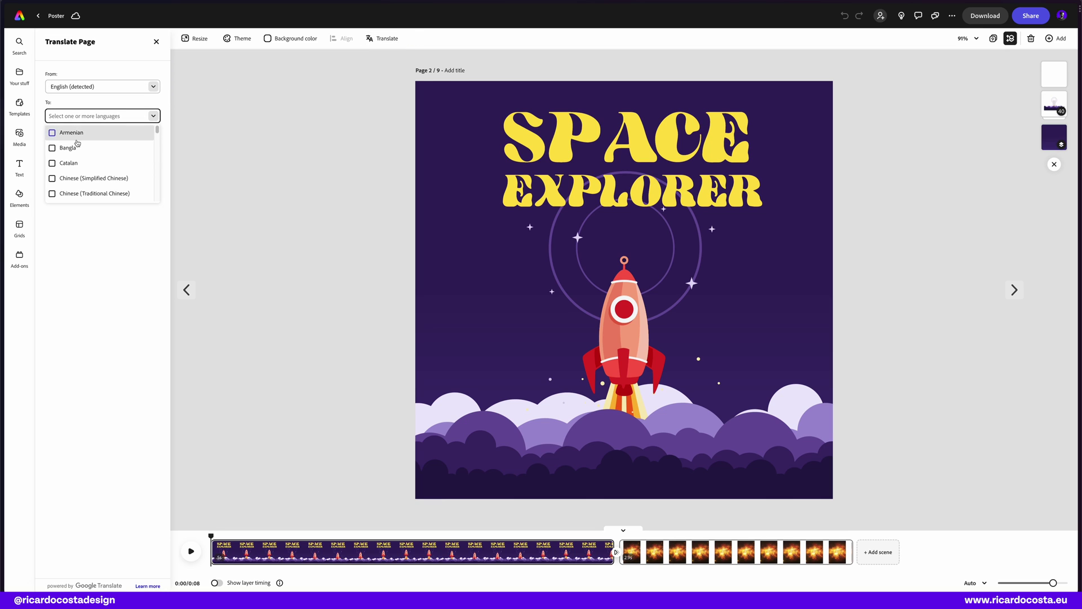
type("chin")
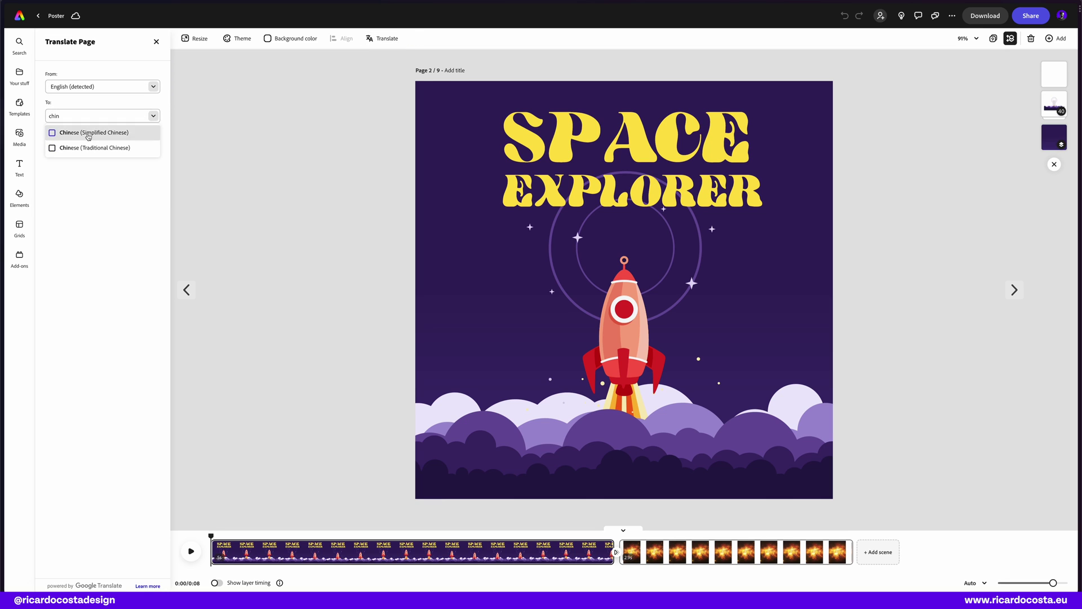
left_click(90, 132)
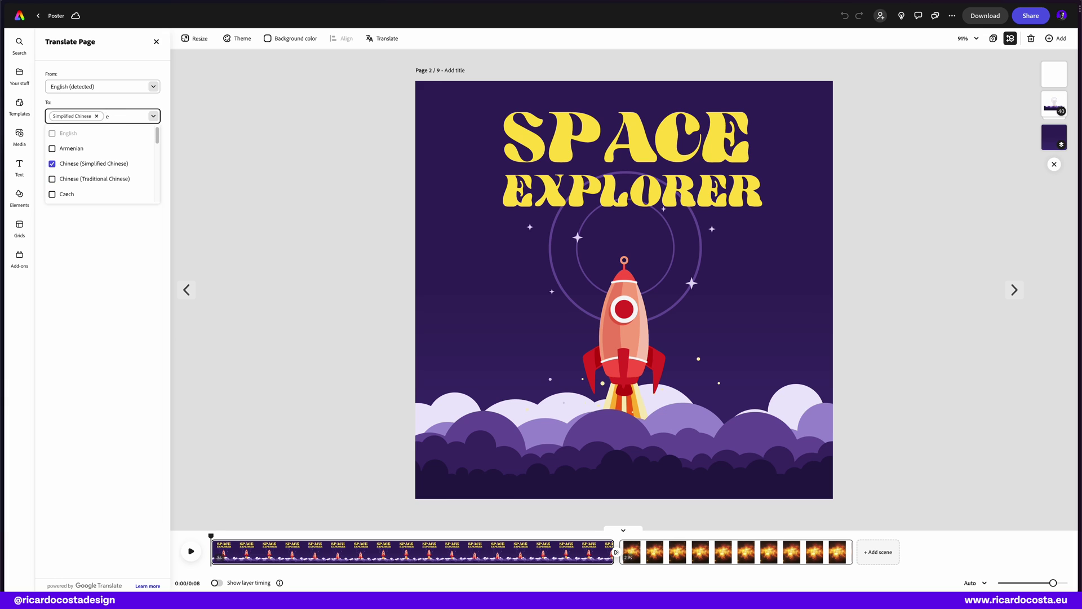
type("ita")
left_click(96, 133)
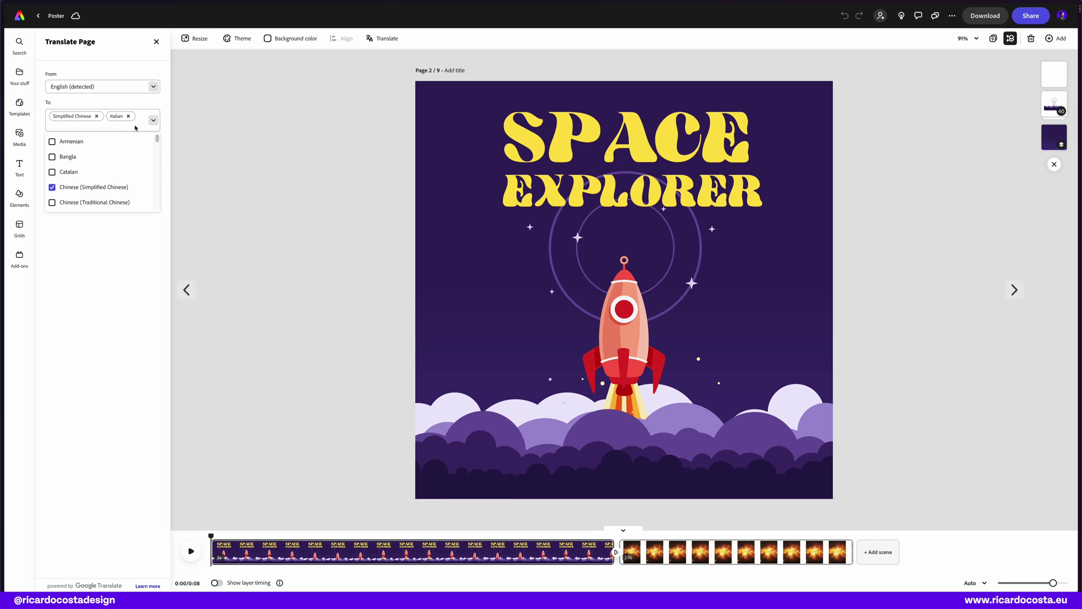
left_click(139, 127)
left_click(136, 126)
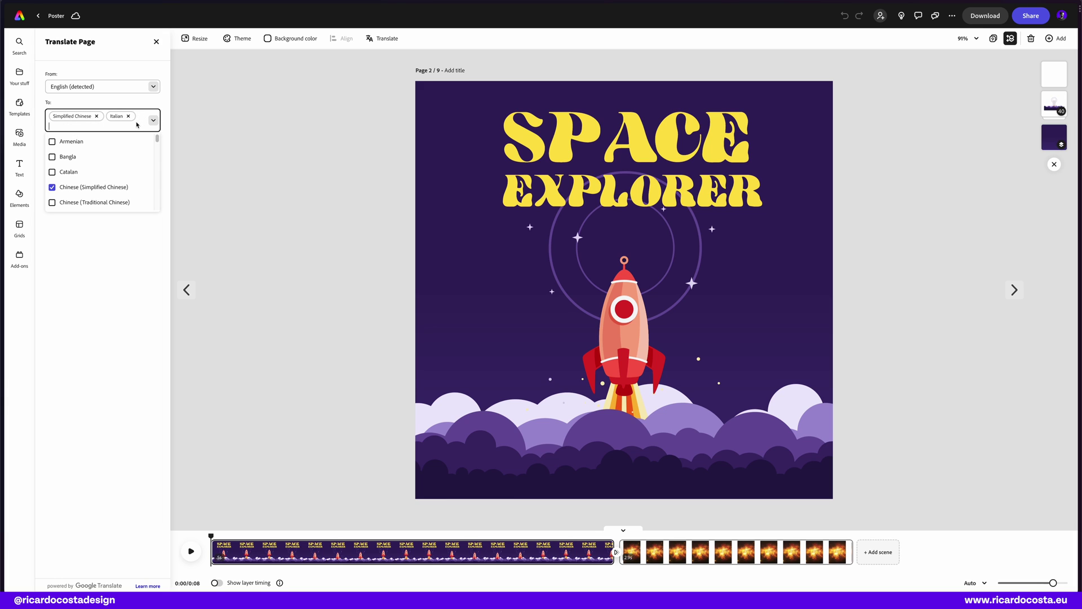
type("port")
left_click(103, 141)
left_click(92, 271)
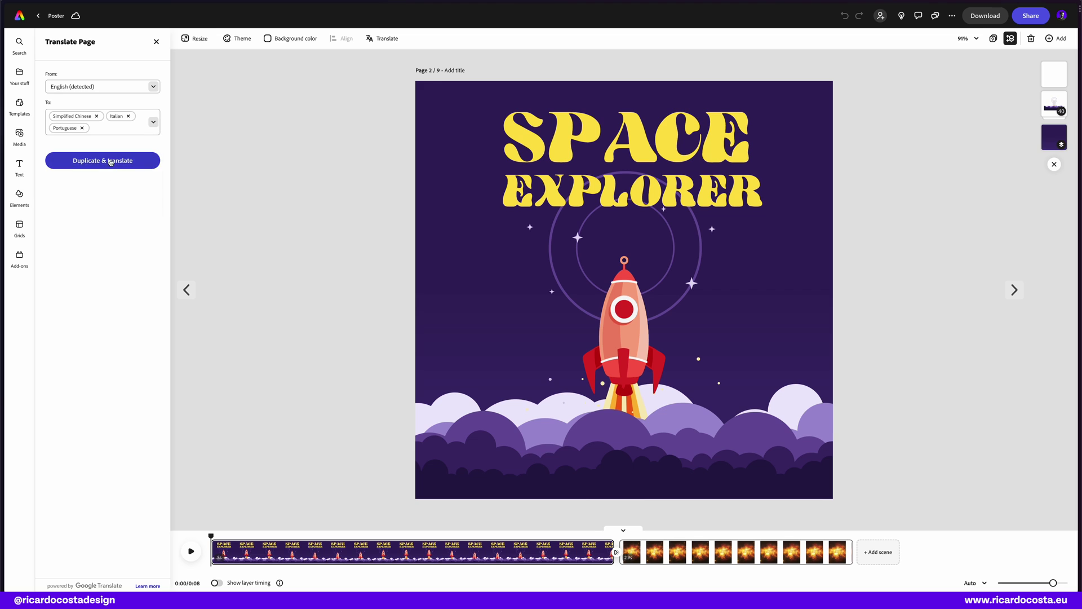
left_click(110, 163)
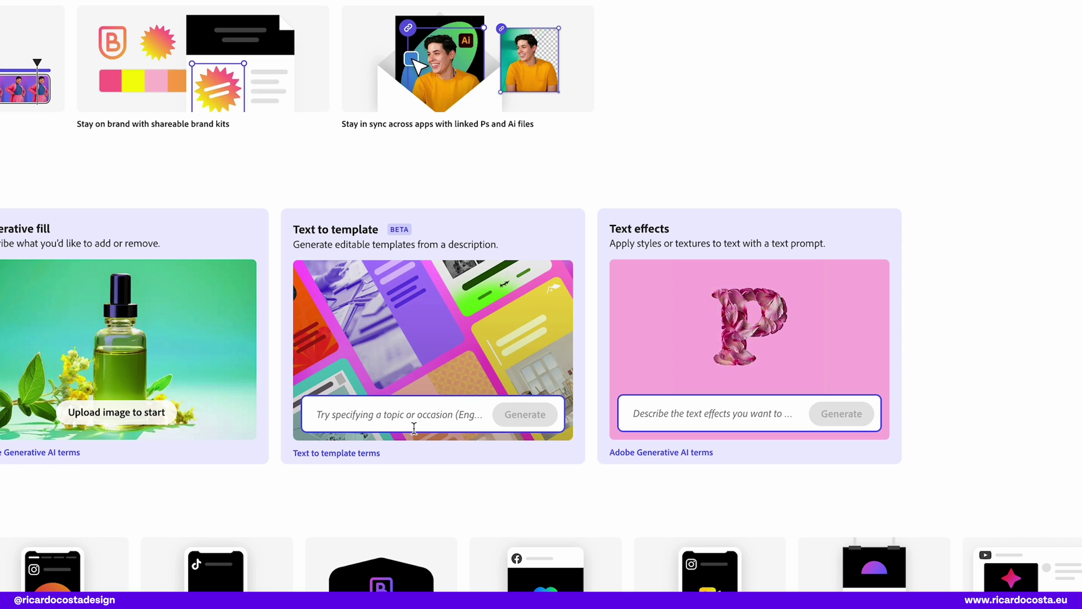
Generate Text to template posters from the prompt 'summer party poster, illustration style'.
left_click(407, 412)
type("s")
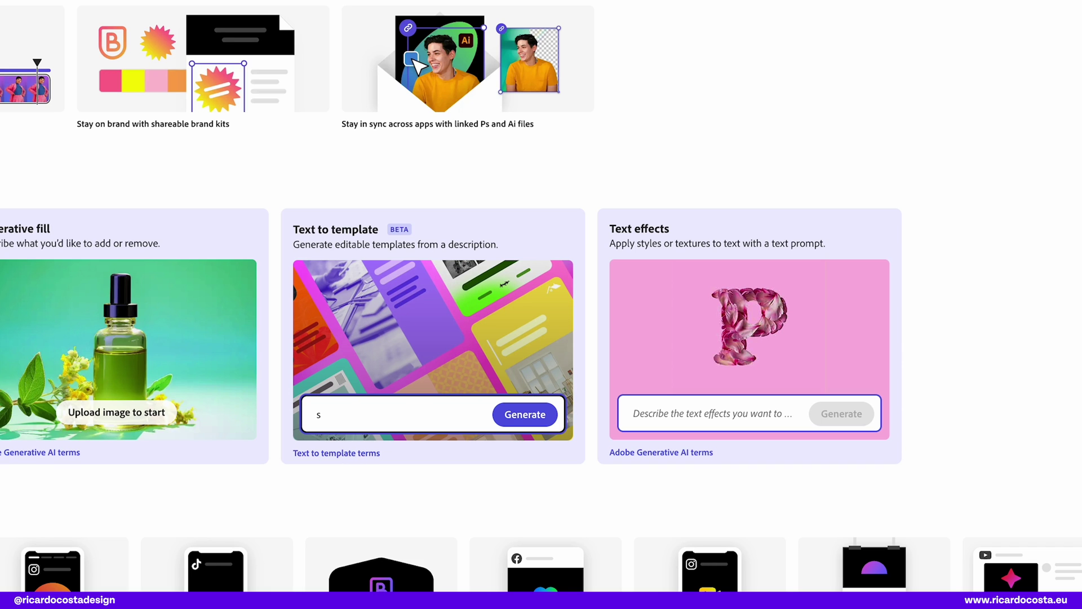
type("ummer party poster, illustration sty")
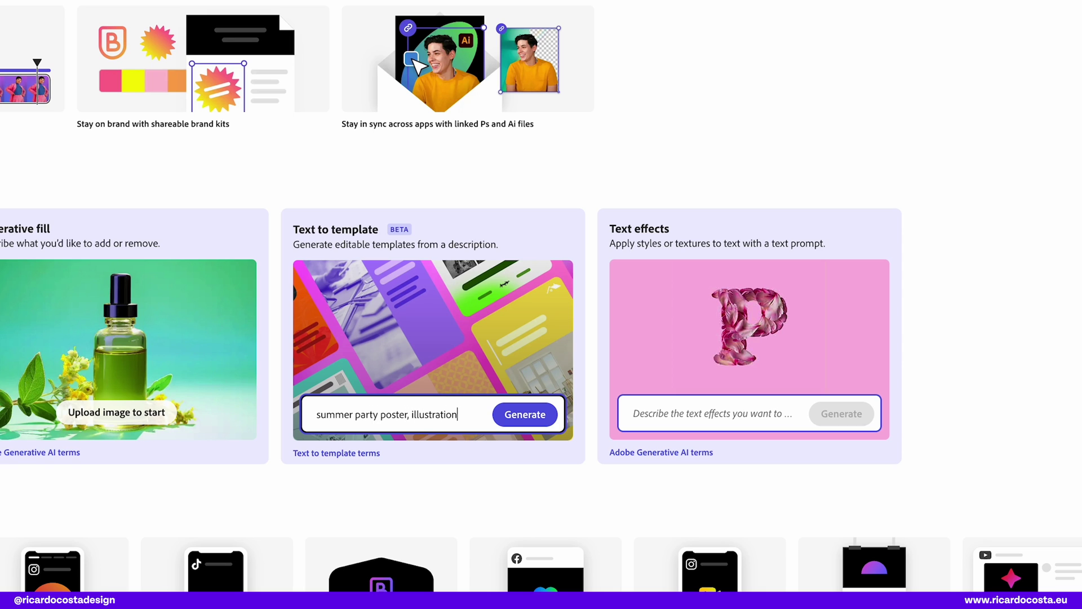
type("le")
key("Return")
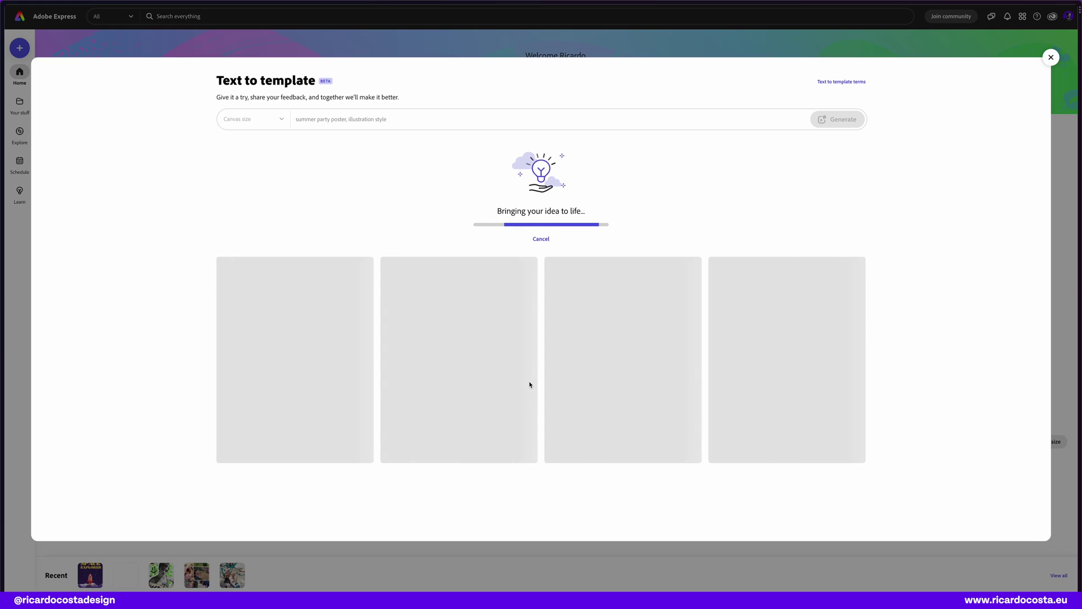
mouse_move(460, 177)
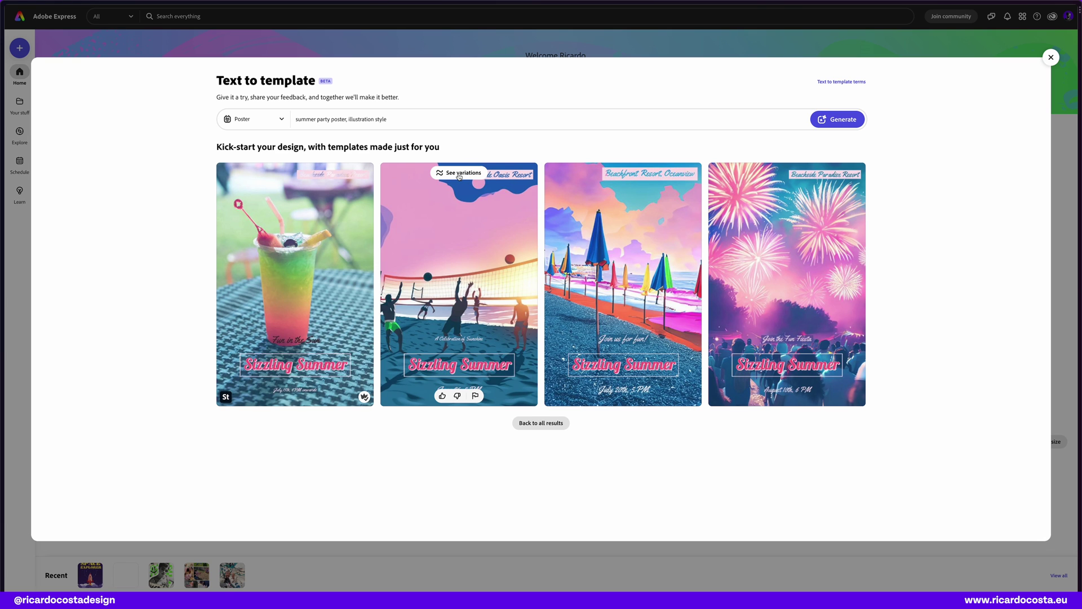
Open the fireworks template, change its headline to 'Awesome Party', and recentre the headline on the poster.
left_click(774, 313)
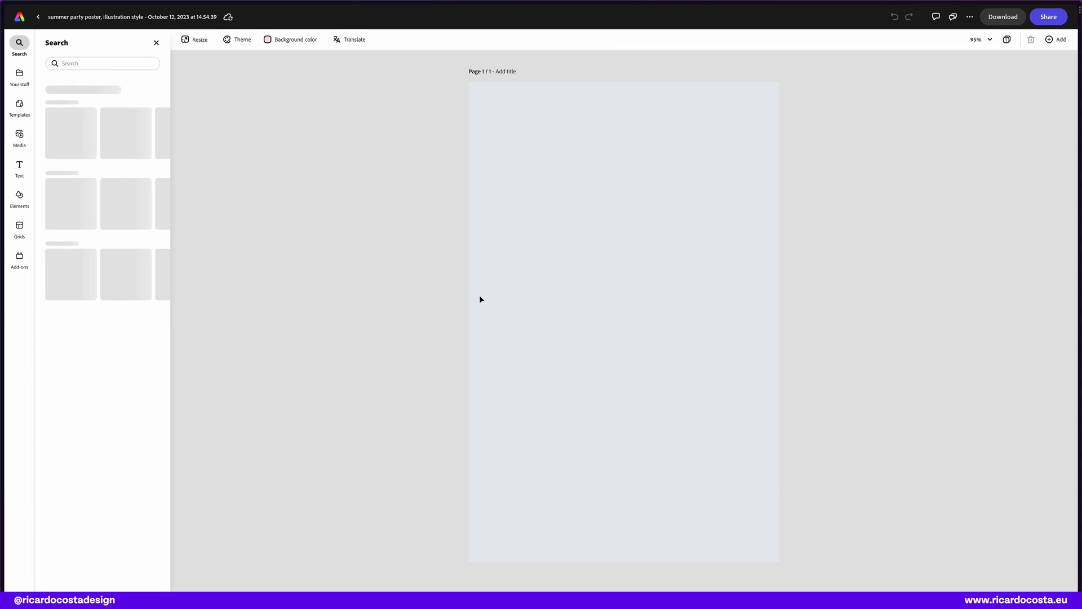
left_click(659, 114)
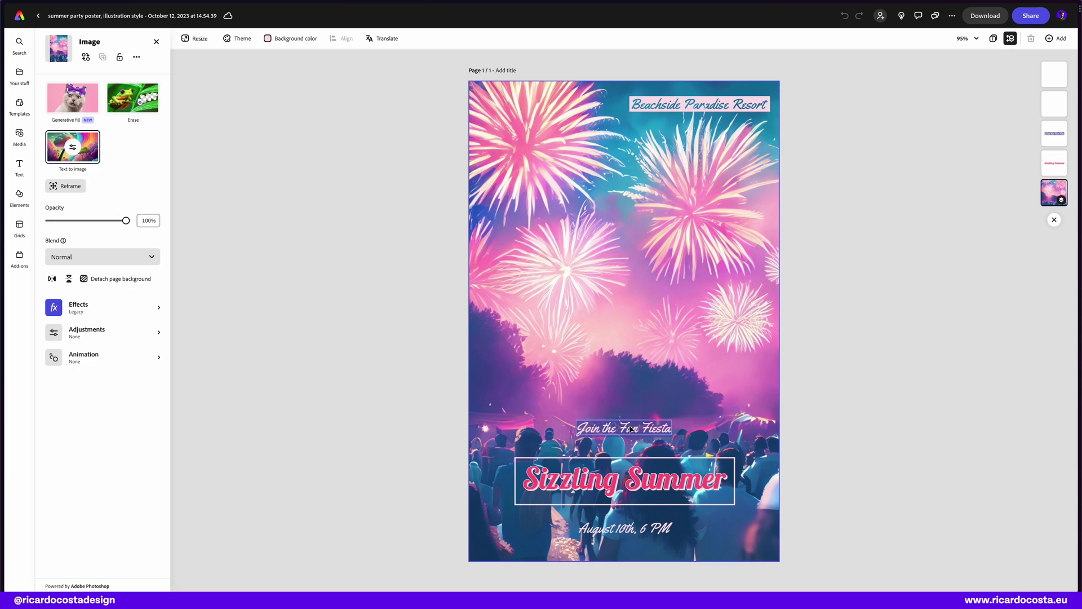
left_click(612, 481)
double_click(612, 481)
key("ctrl+a")
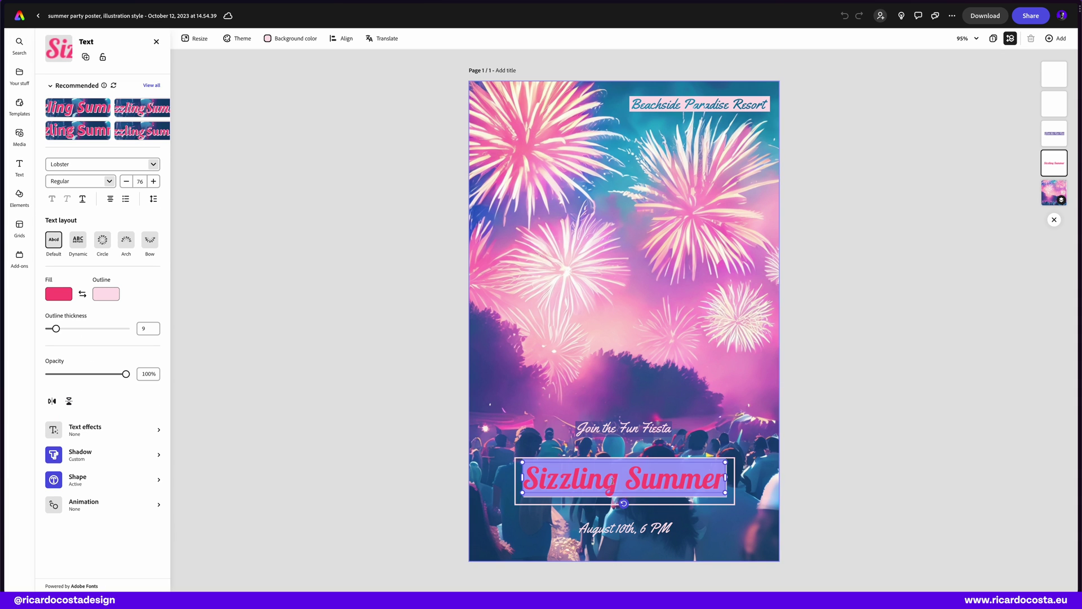
type("Awesome Party")
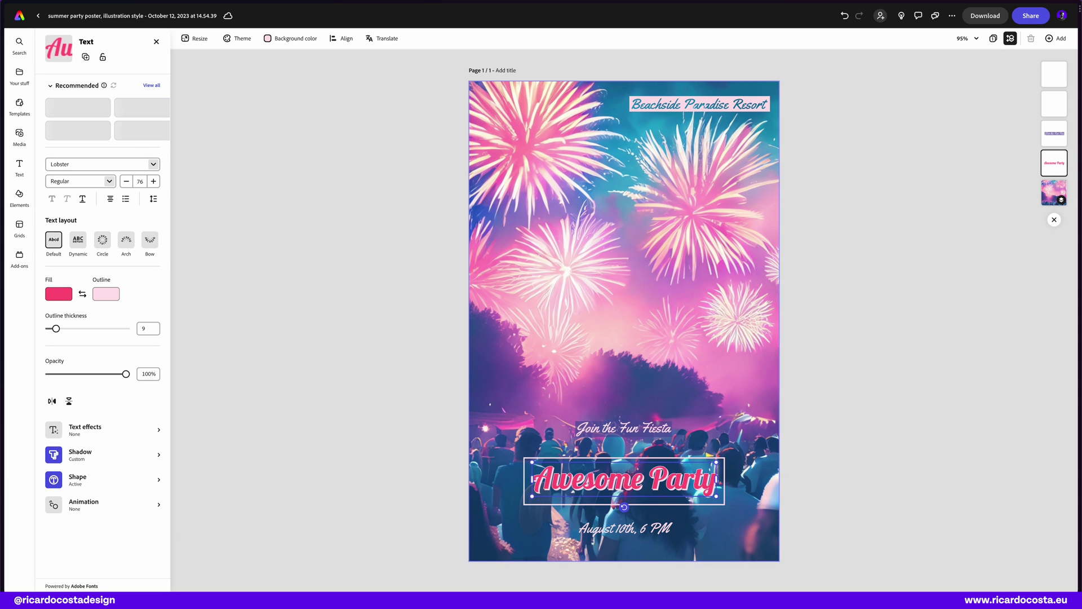
left_click(806, 514)
left_click_drag(673, 450, 674, 264)
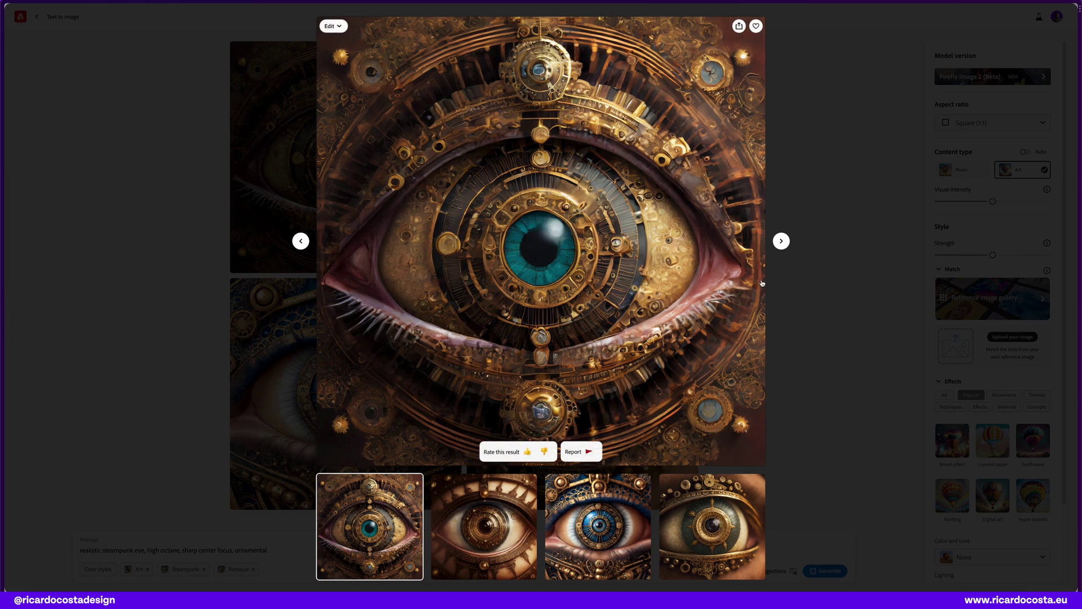
Step through the steampunk eye and wolf image variations.
left_click(780, 243)
left_click(780, 242)
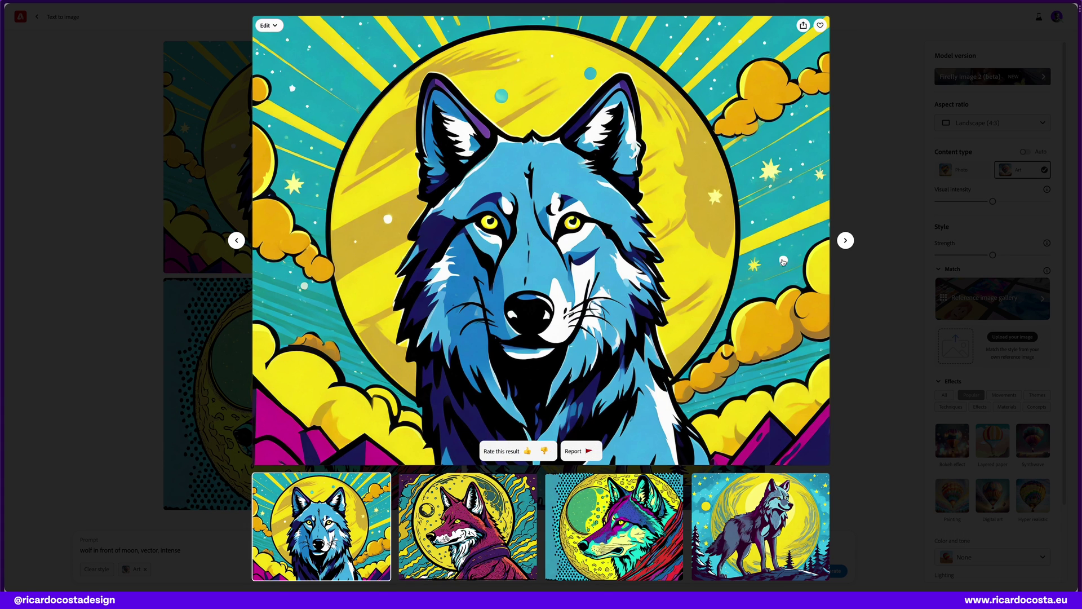
left_click(846, 241)
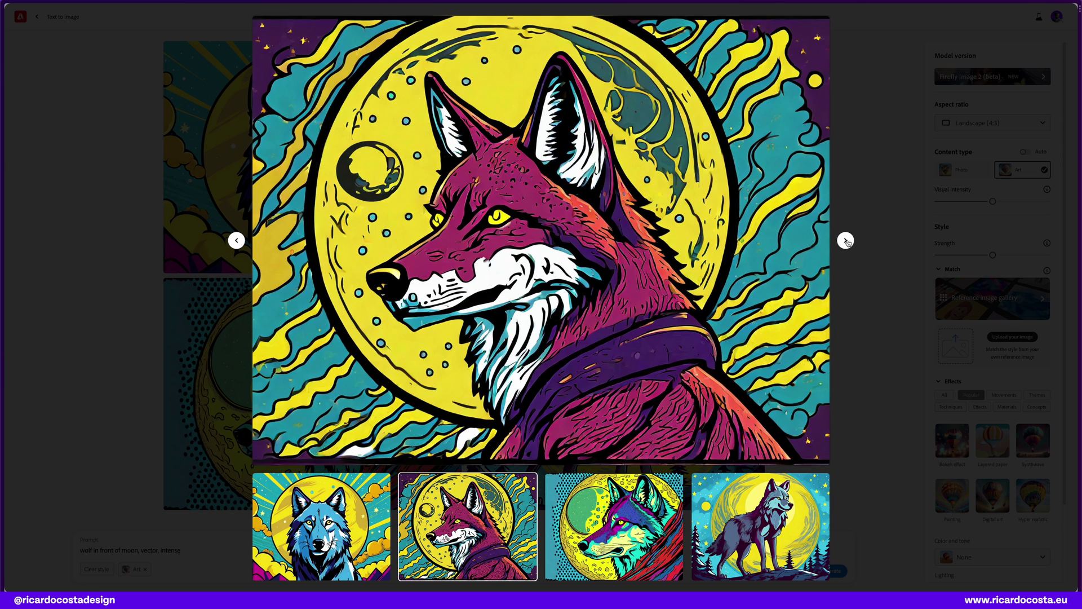
left_click(845, 240)
left_click(845, 241)
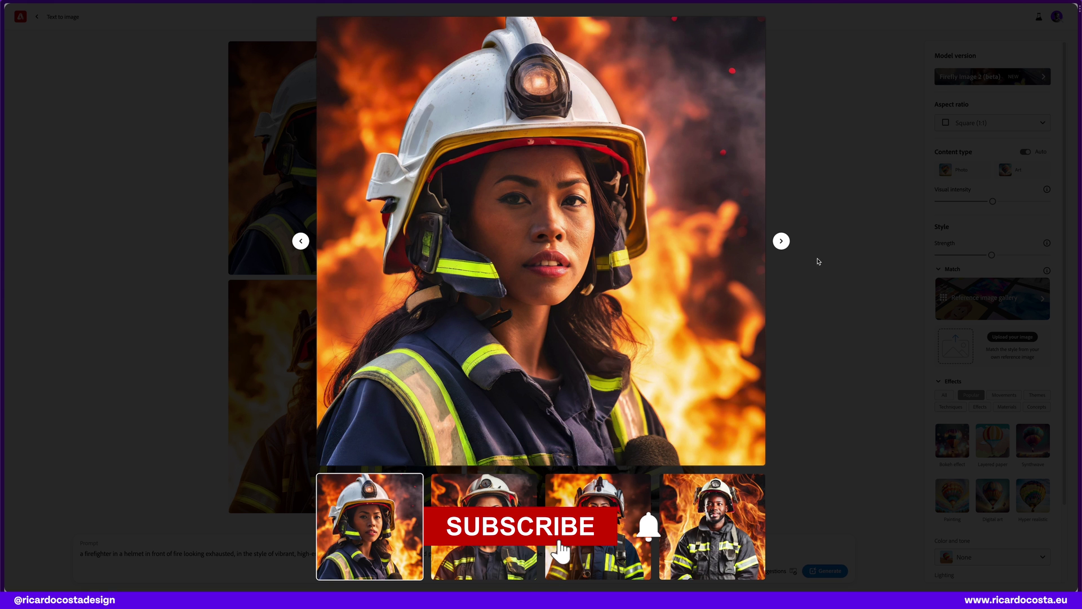
Step through the firefighter, mercury droplet and toddler image variations.
left_click(780, 242)
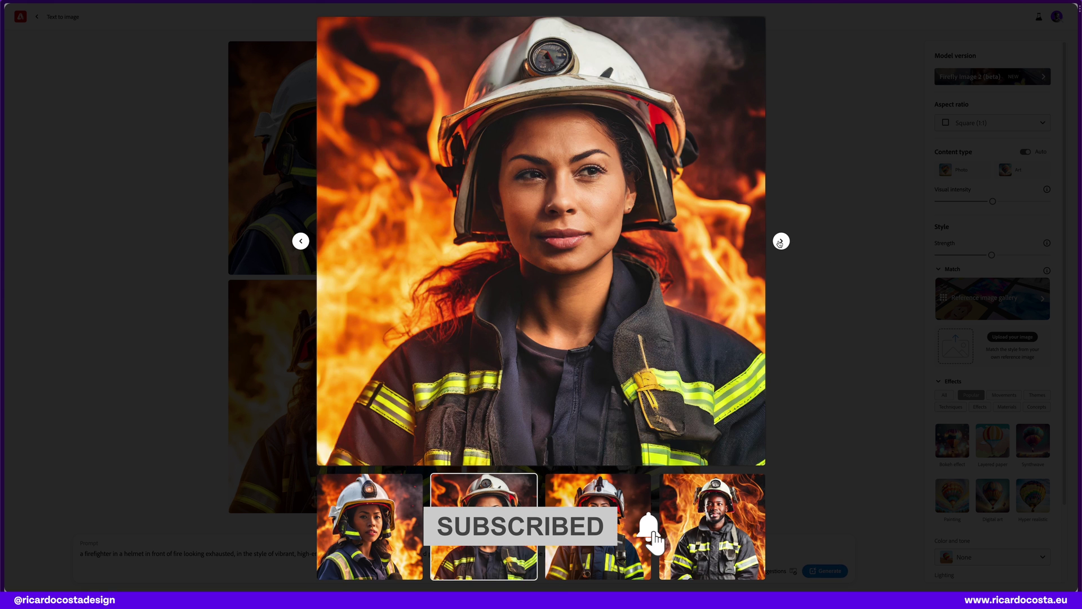
left_click(781, 241)
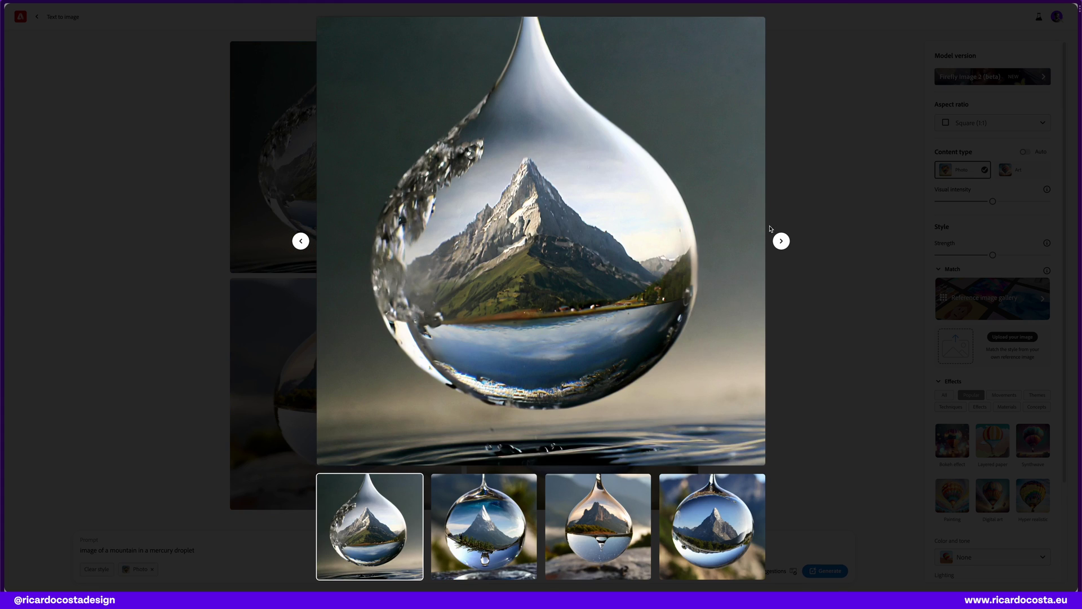
left_click(781, 241)
left_click(782, 241)
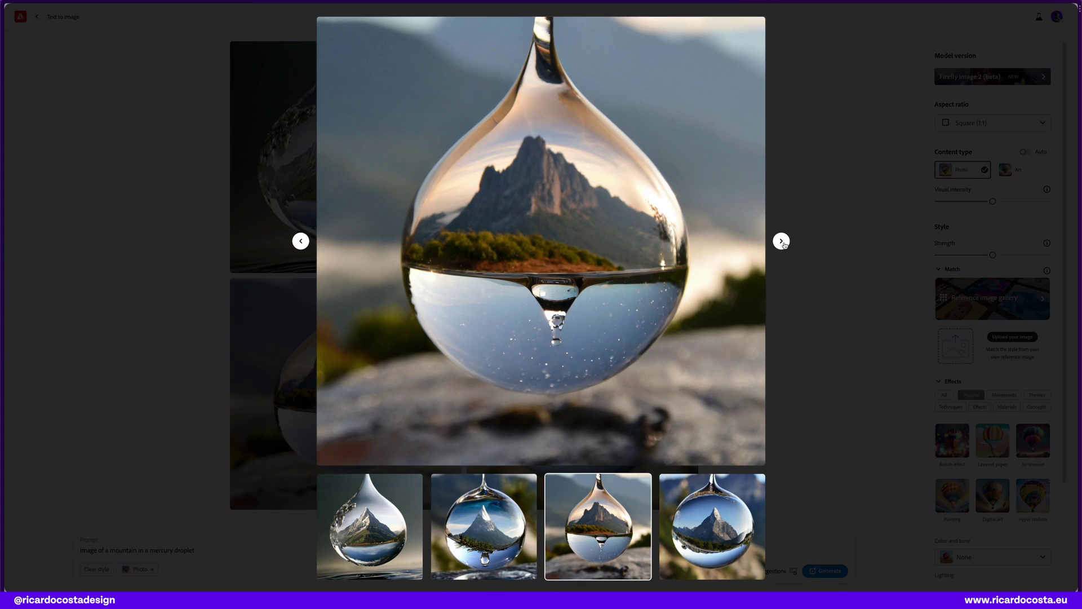
left_click(782, 241)
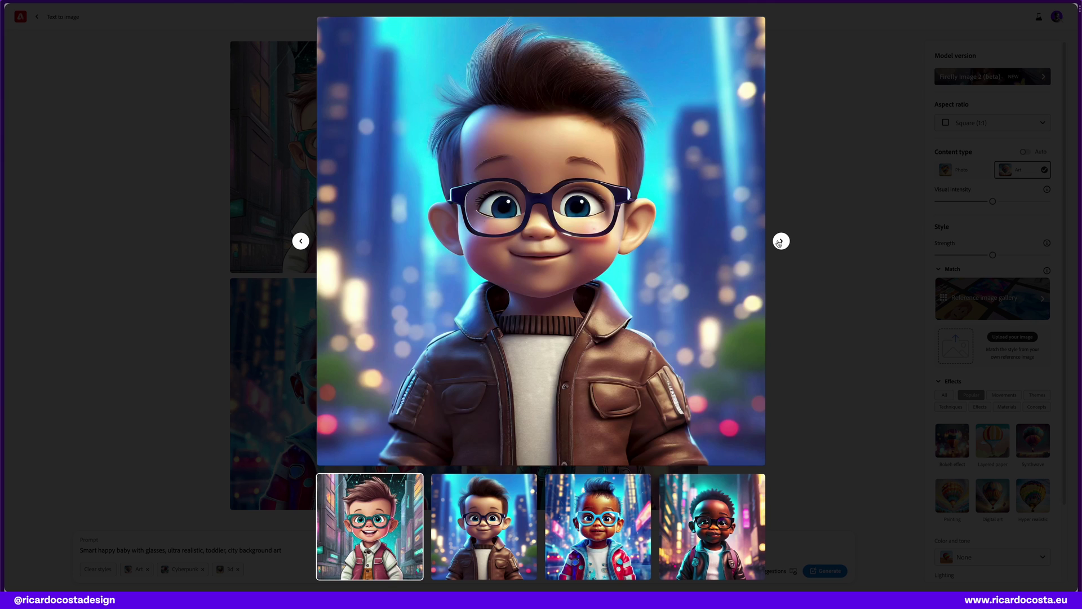
left_click(780, 242)
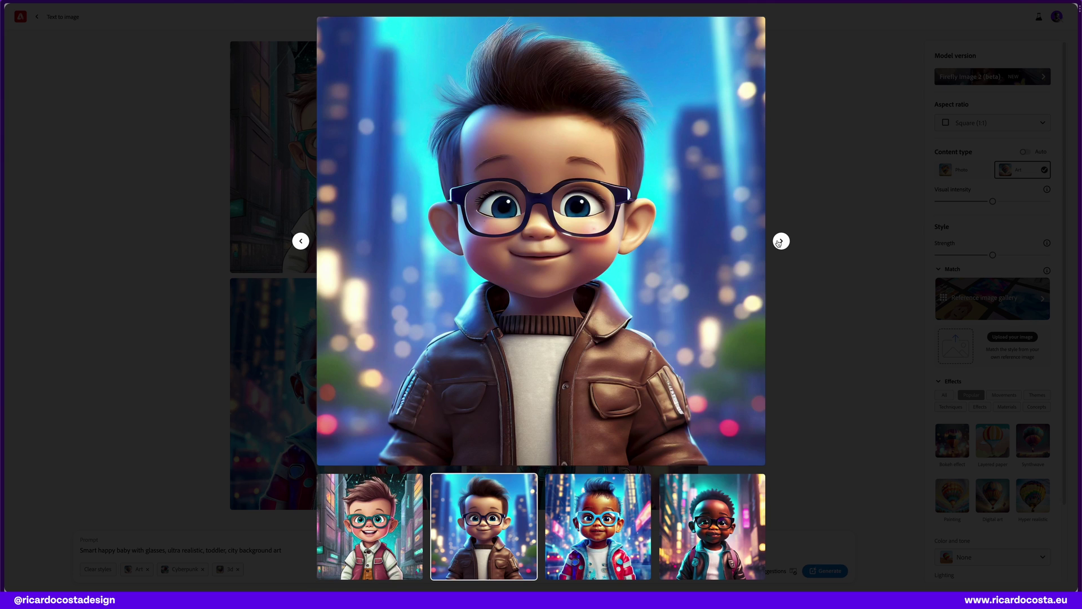
left_click(781, 241)
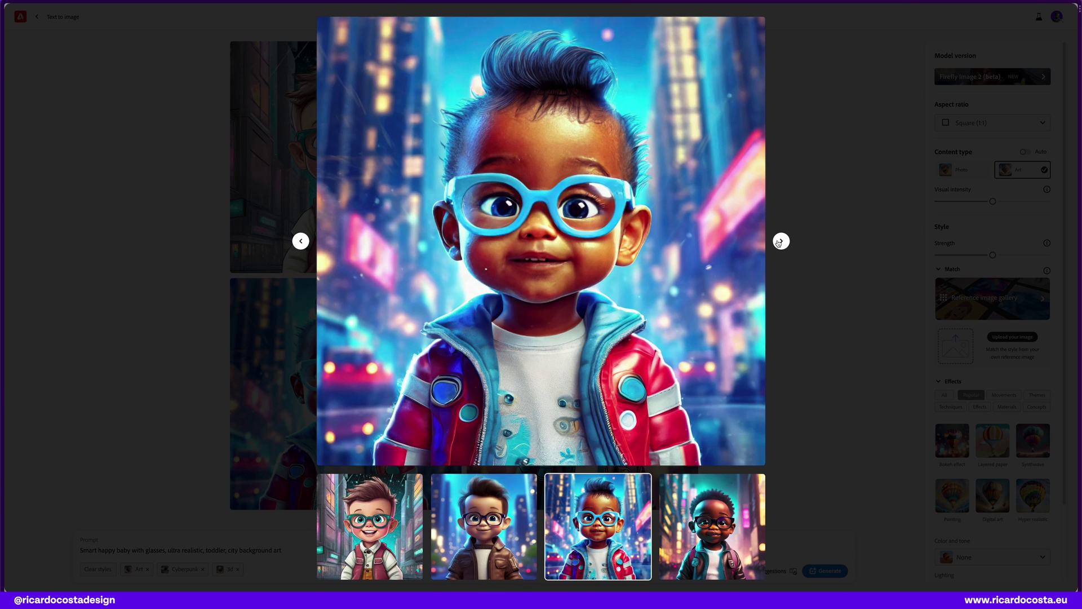
left_click(781, 241)
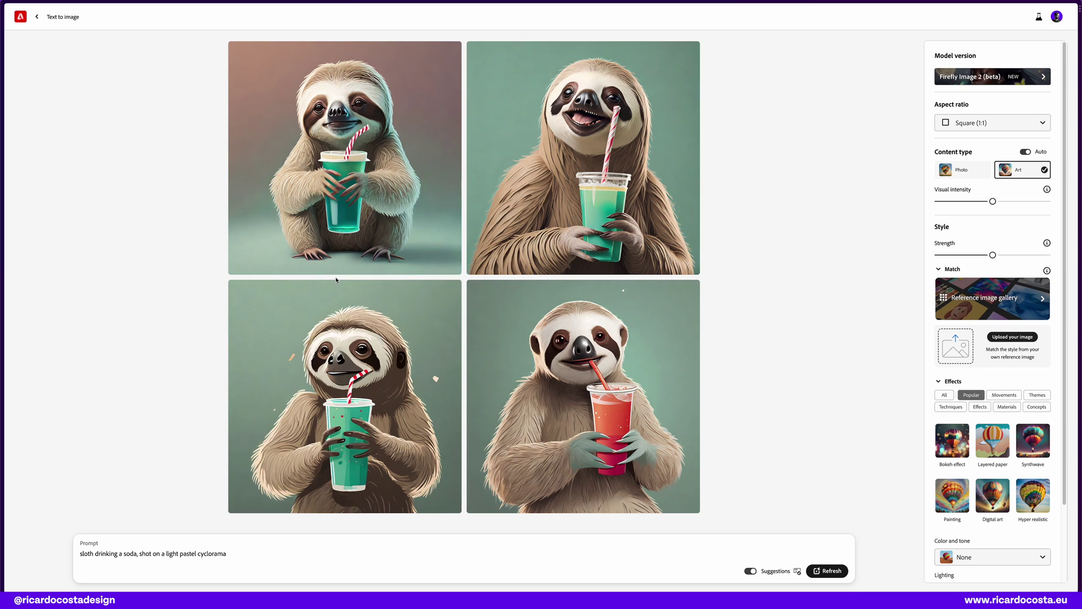
Add ', realistic 3d render illustration' to the sloth prompt, regenerate with Hyper realistic, and enlarge one result.
left_click(259, 551)
type(", realist")
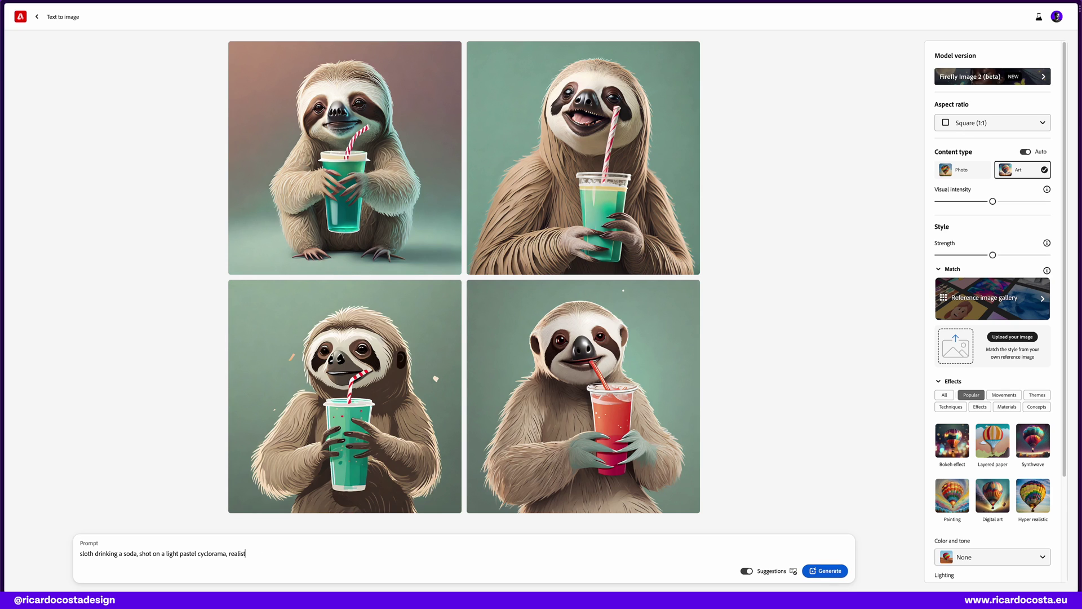
type("ic 3d render")
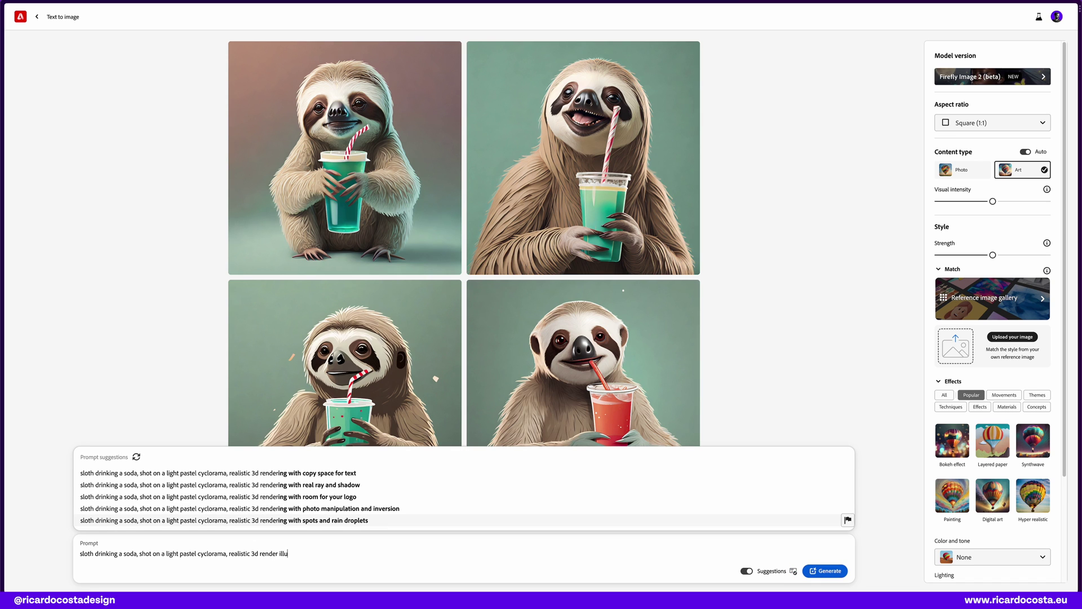
type("illustration")
key("Return")
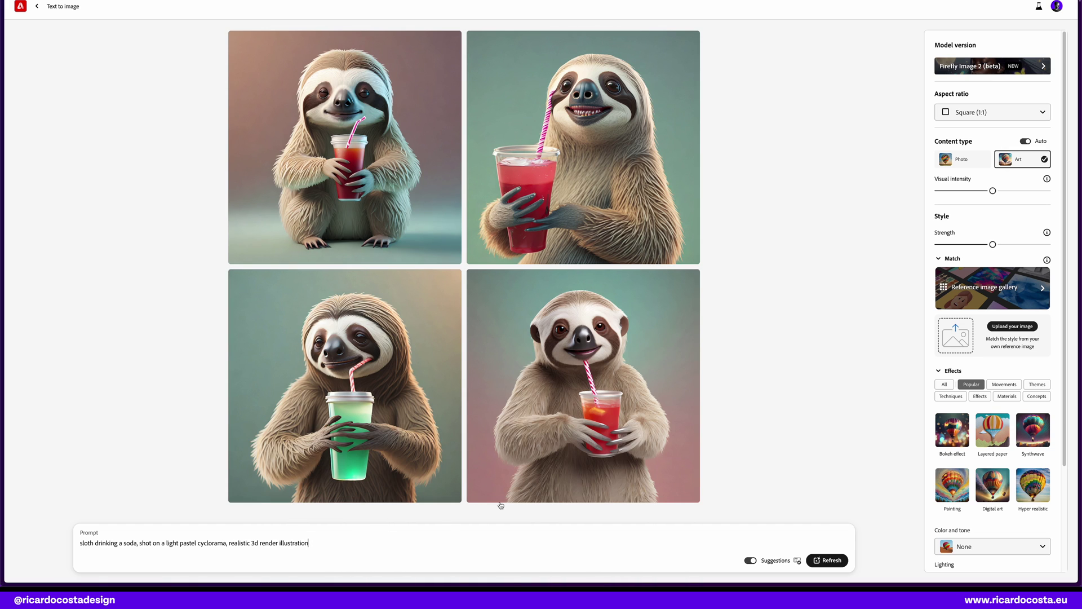
left_click(1032, 483)
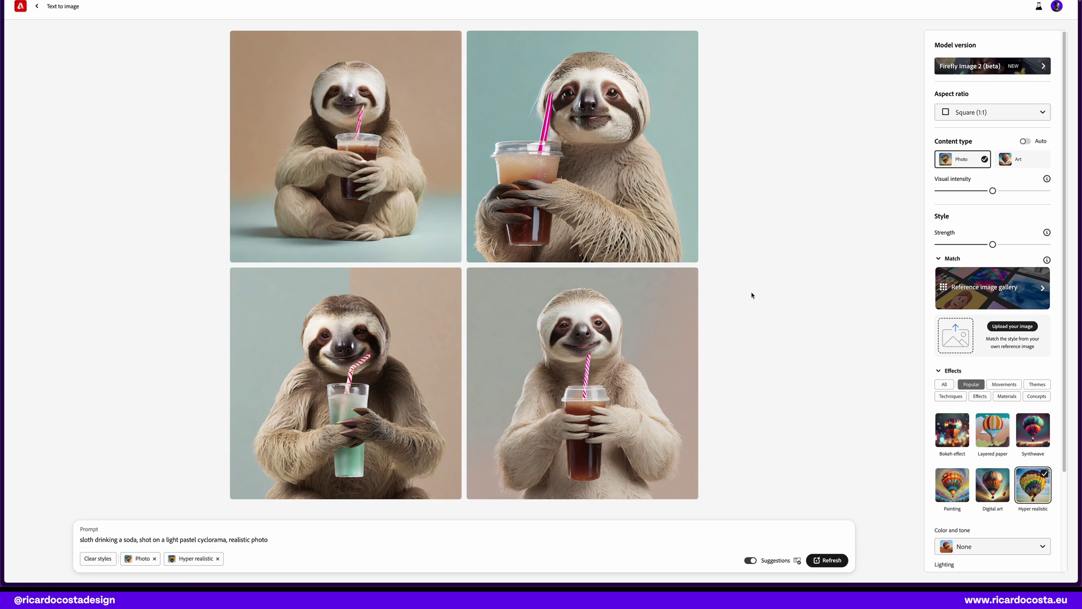
left_click(334, 382)
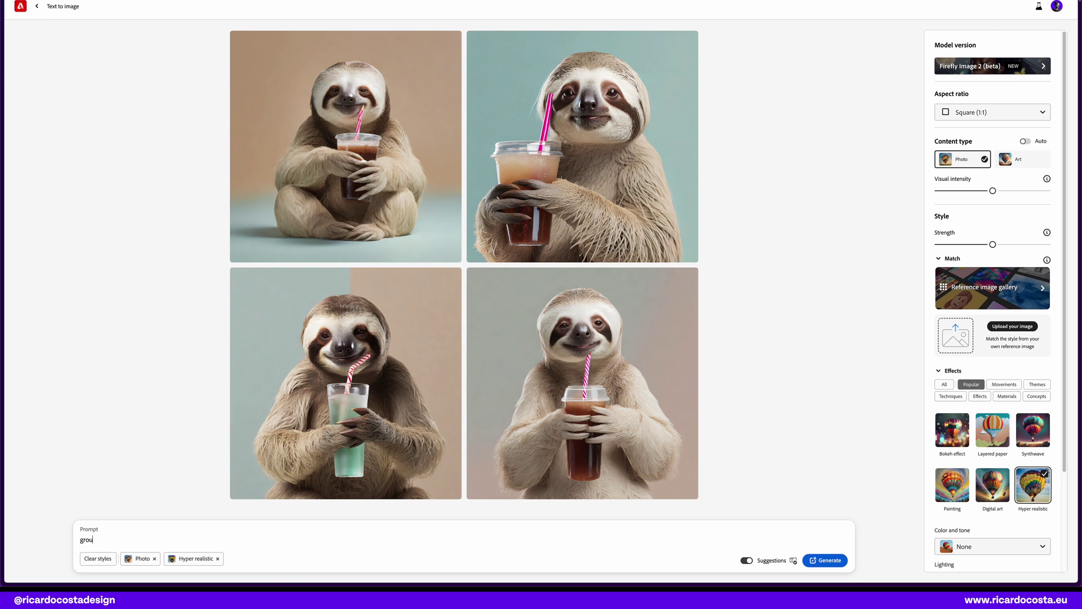
Generate images for 'group of friends sitting at table and laughing while looking on laptop together'.
type("p of friends")
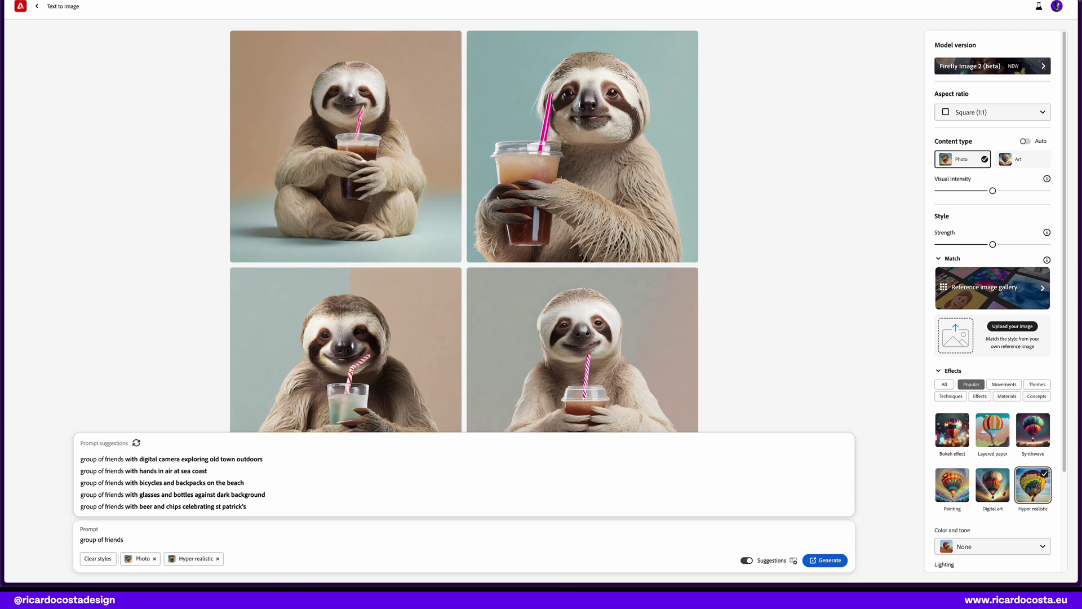
type(" sitting at table and lau")
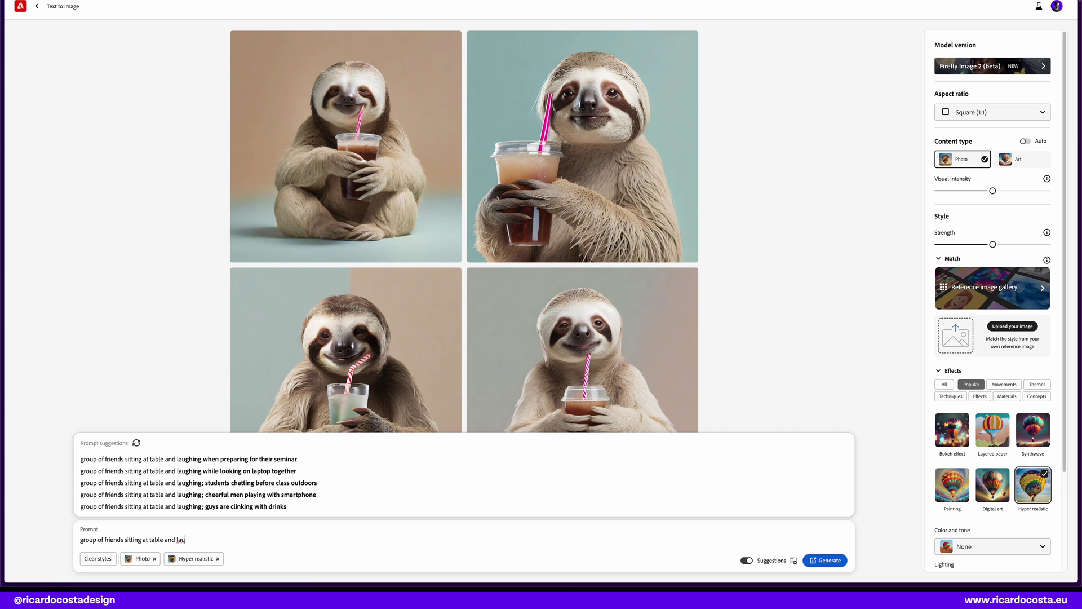
left_click(252, 472)
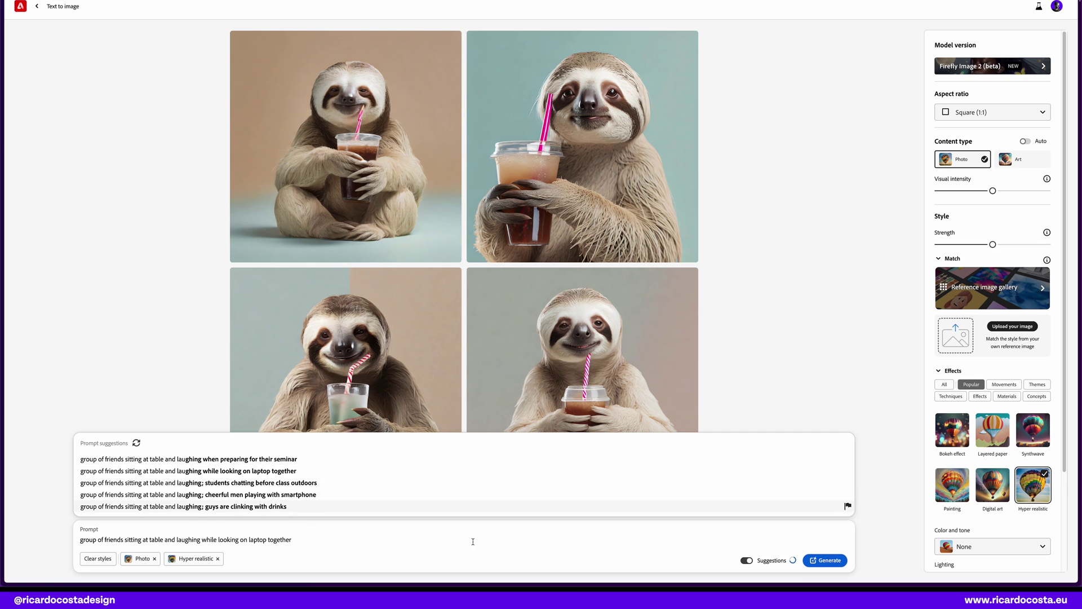
left_click(827, 561)
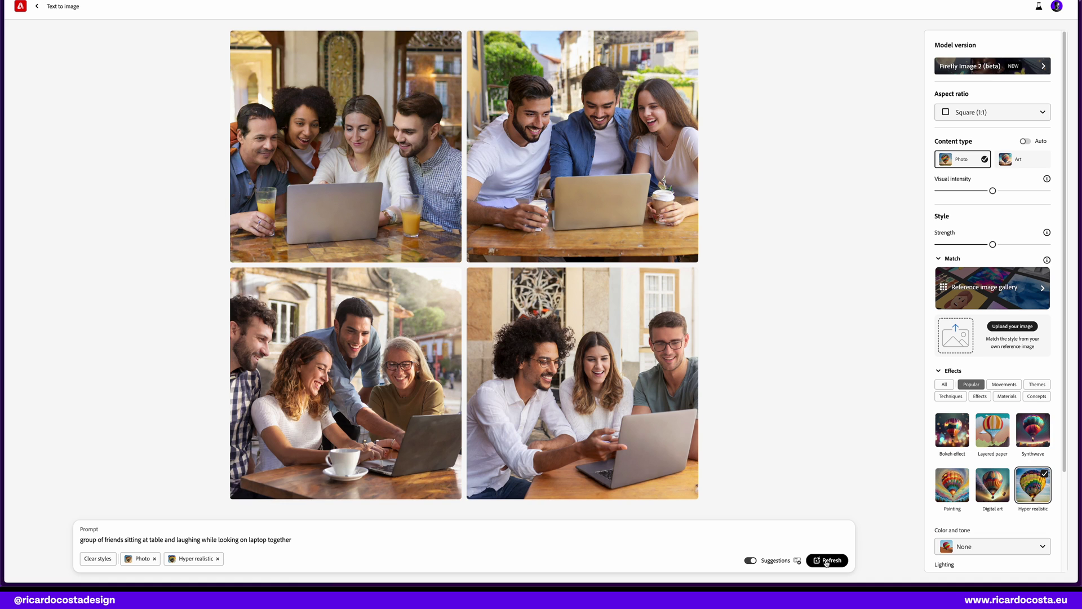
View the friends photos enlarged, from the bottom-right one to the first.
left_click(649, 474)
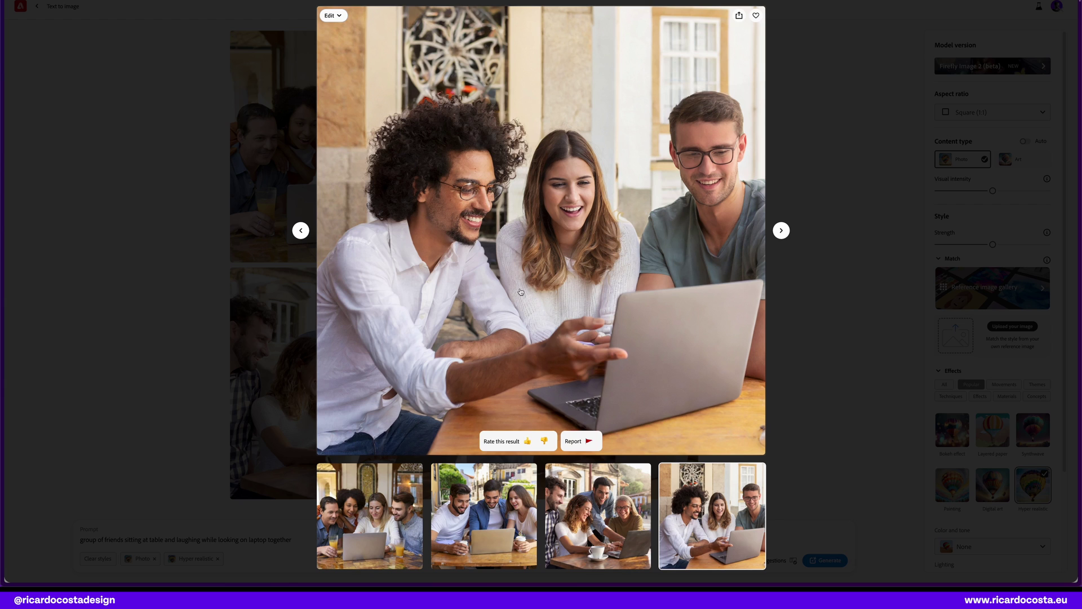
left_click(385, 504)
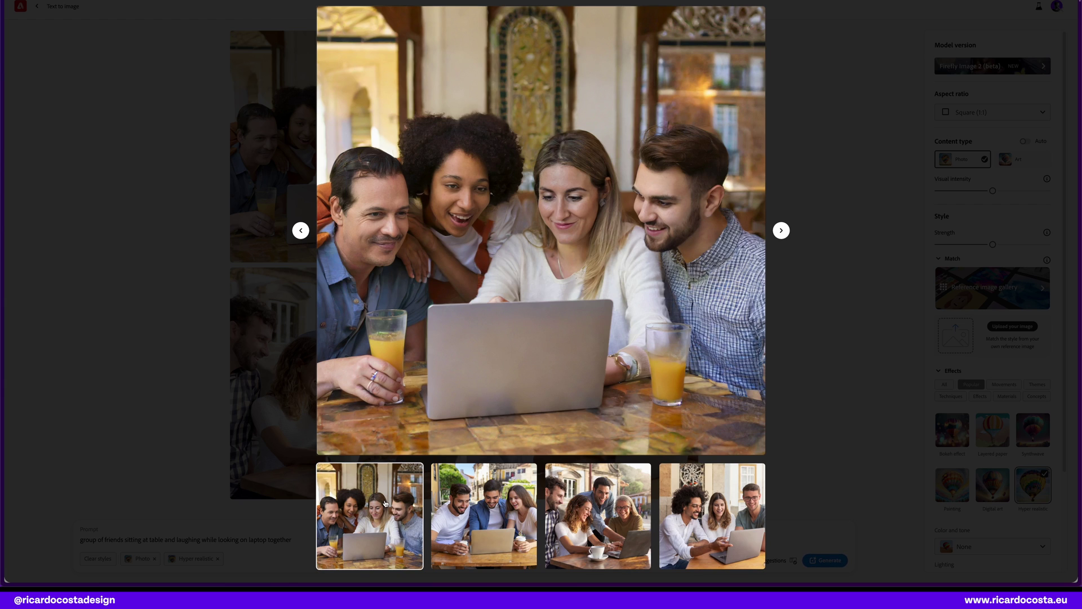
mouse_move(365, 244)
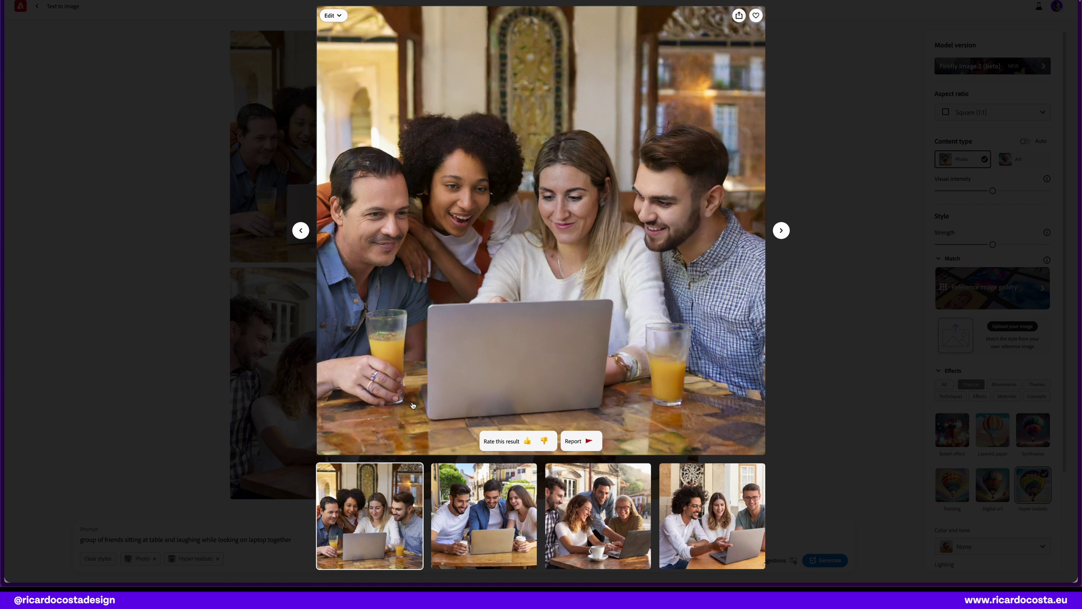
Generate images for 'portrait photo of an old man' and preview the bottom-left portrait with glasses.
key("Escape")
key("ctrl+a")
type("portrait photo of an old man")
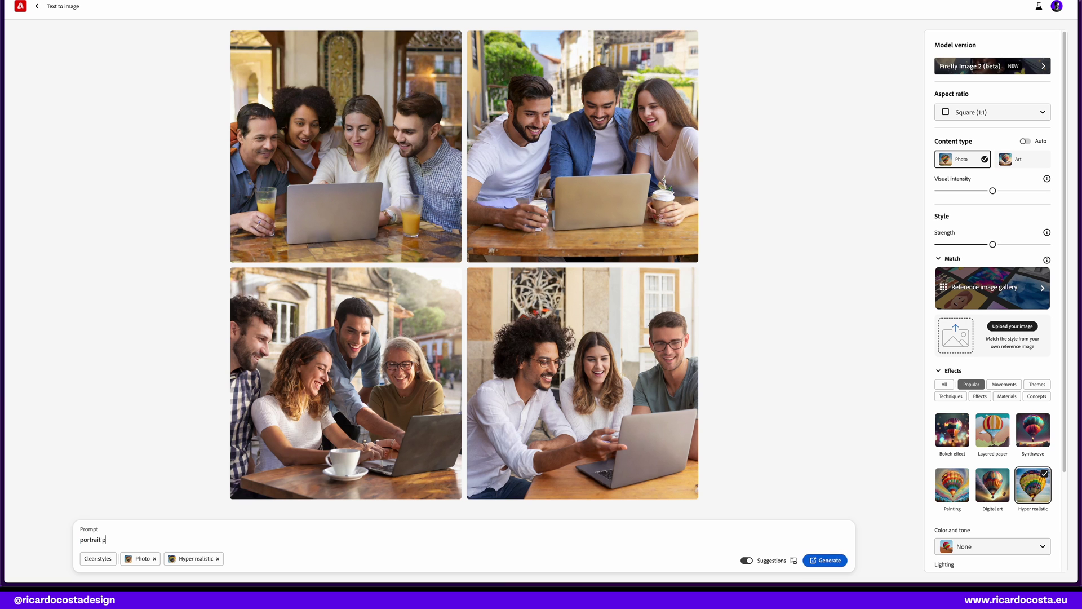
key("Return")
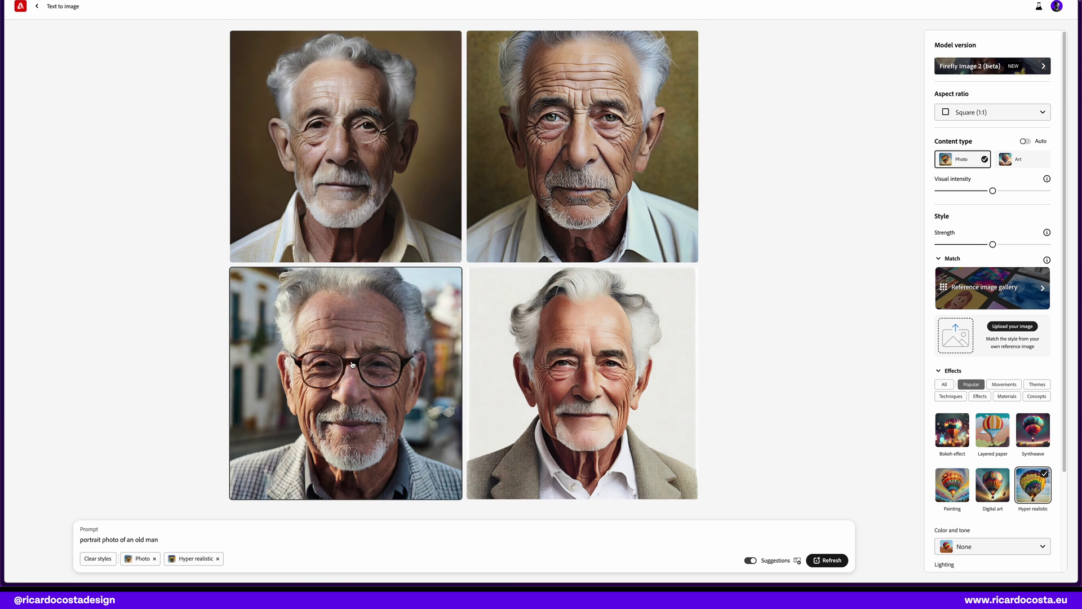
left_click(375, 368)
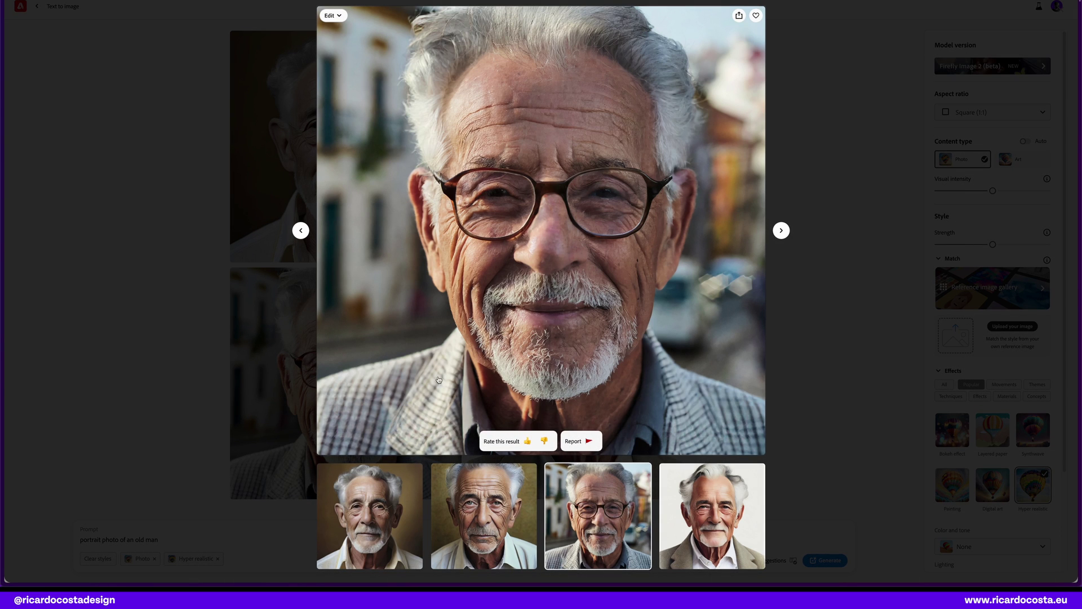
left_click(858, 416)
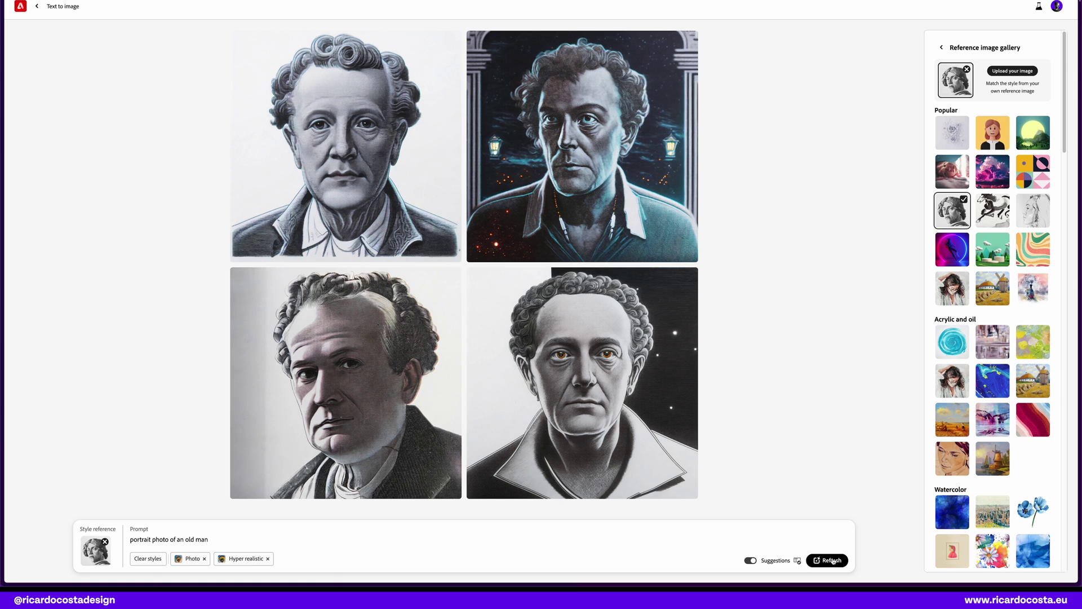
Restyle the portraits with the purple acrylic-and-oil style reference and enlarge one result.
mouse_move(356, 72)
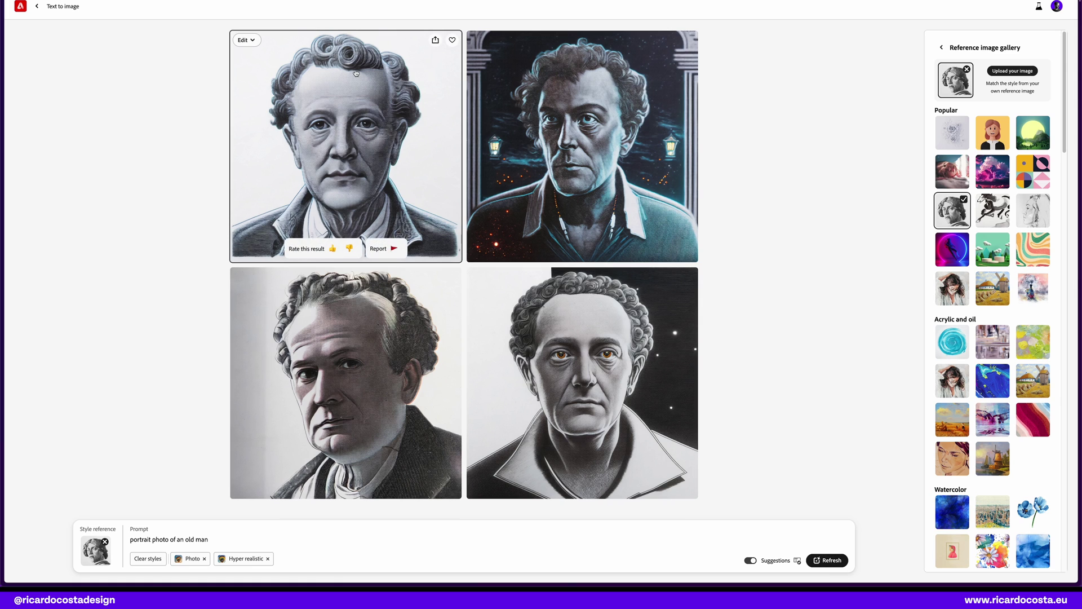
left_click(993, 419)
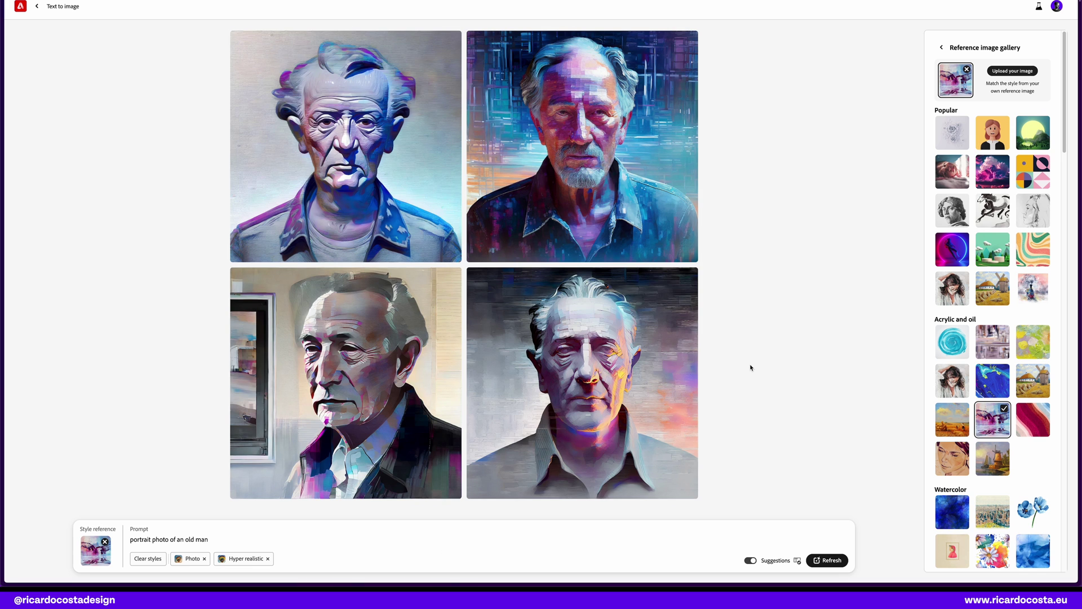
left_click(600, 183)
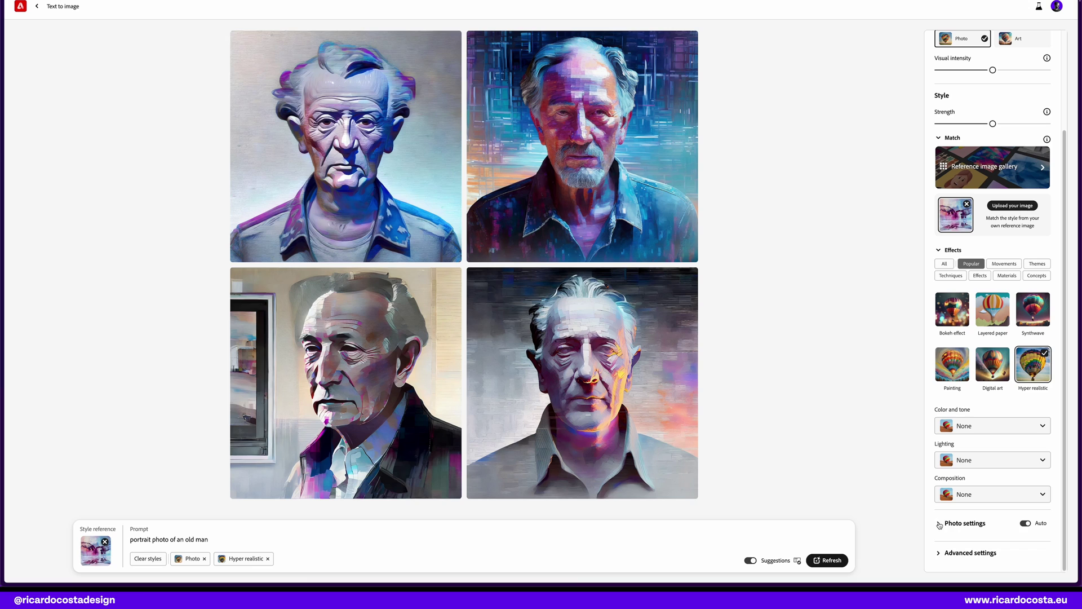
View the bottom-right paint-splashed corgi image enlarged.
scroll(939, 525, "down", 5)
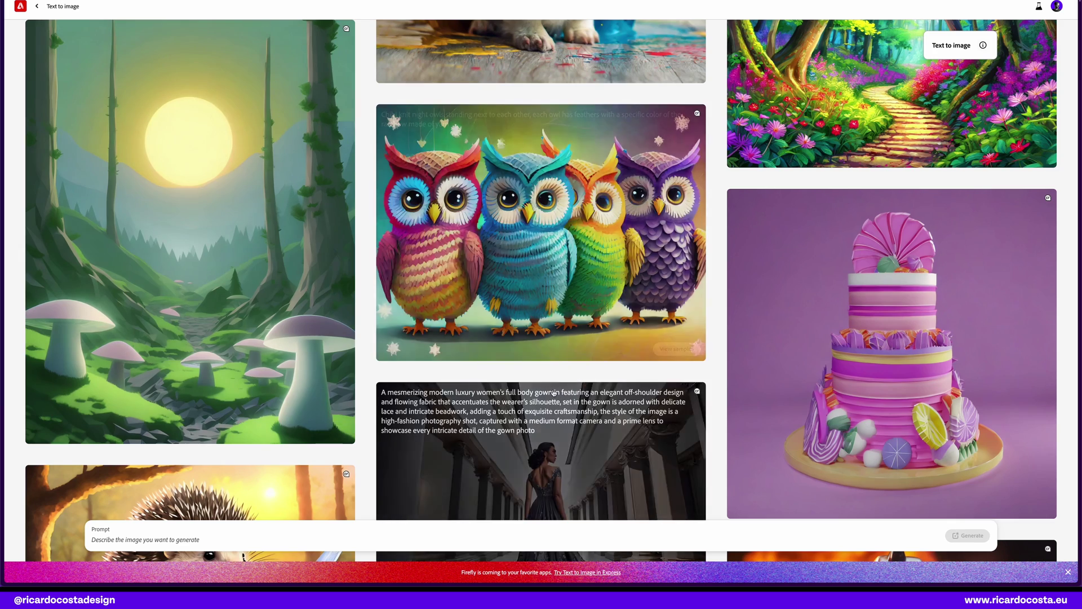
scroll(541, 277, "up", 10)
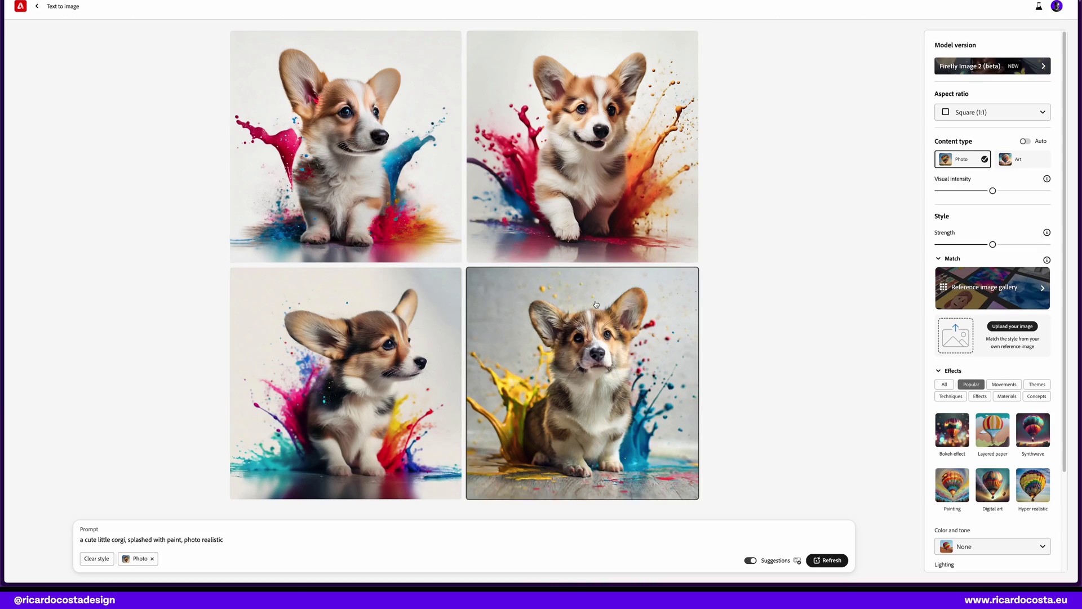
left_click(675, 375)
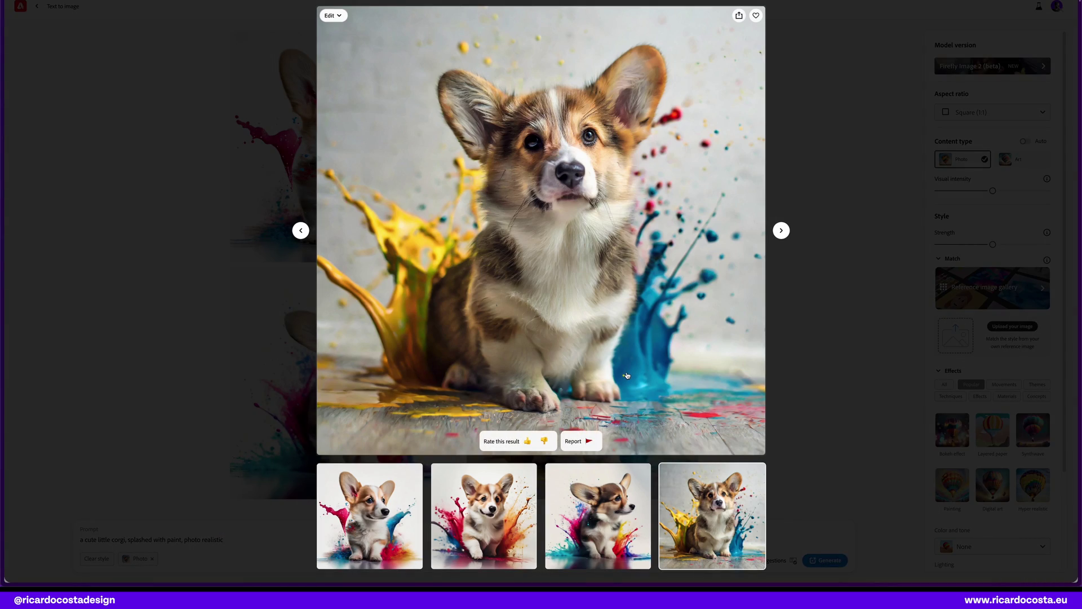
left_click(116, 80)
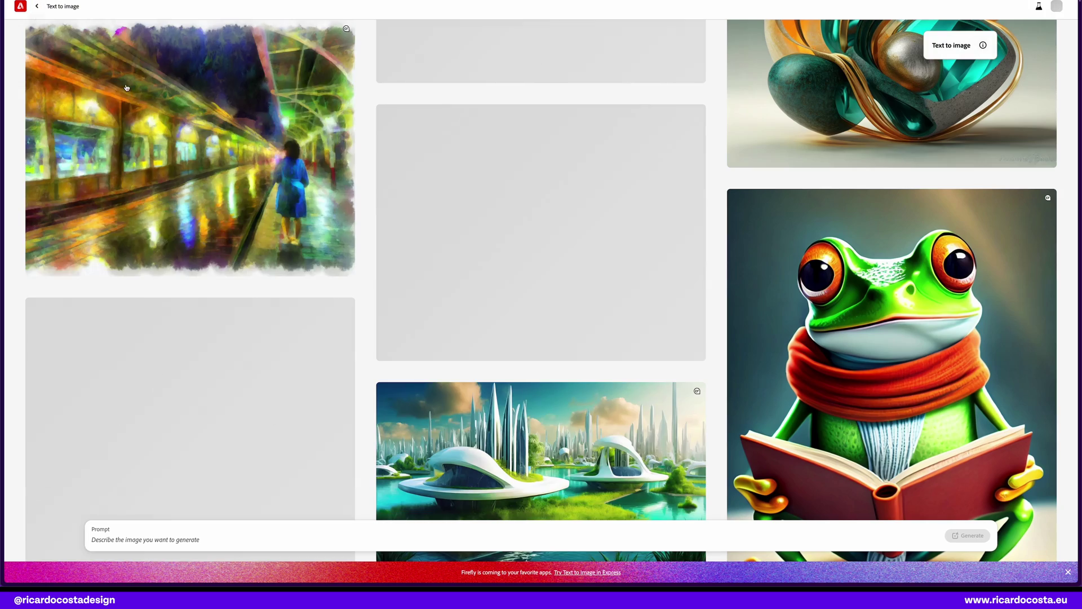
Open the hooded skeleton gallery sample and browse its results enlarged.
scroll(541, 282, "down", 5)
scroll(541, 282, "up", 2)
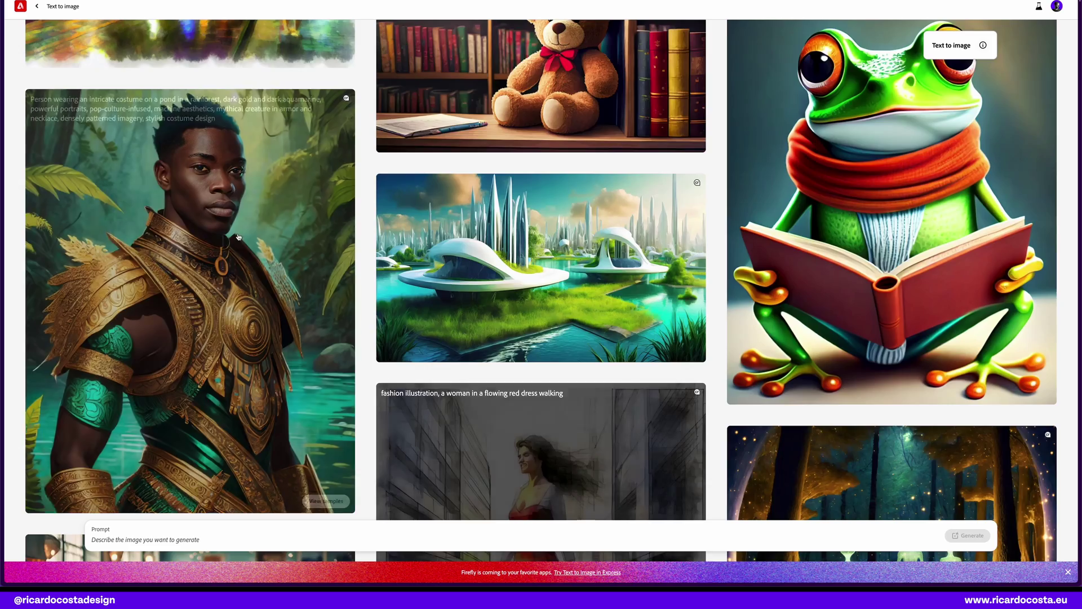
left_click(274, 434)
left_click(513, 250)
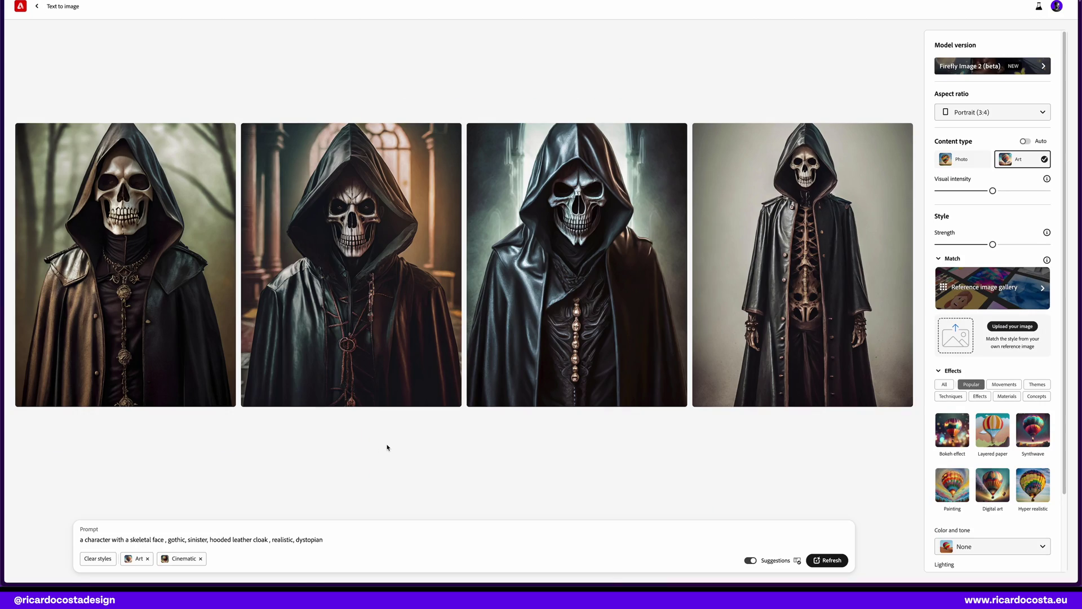
left_click(359, 279)
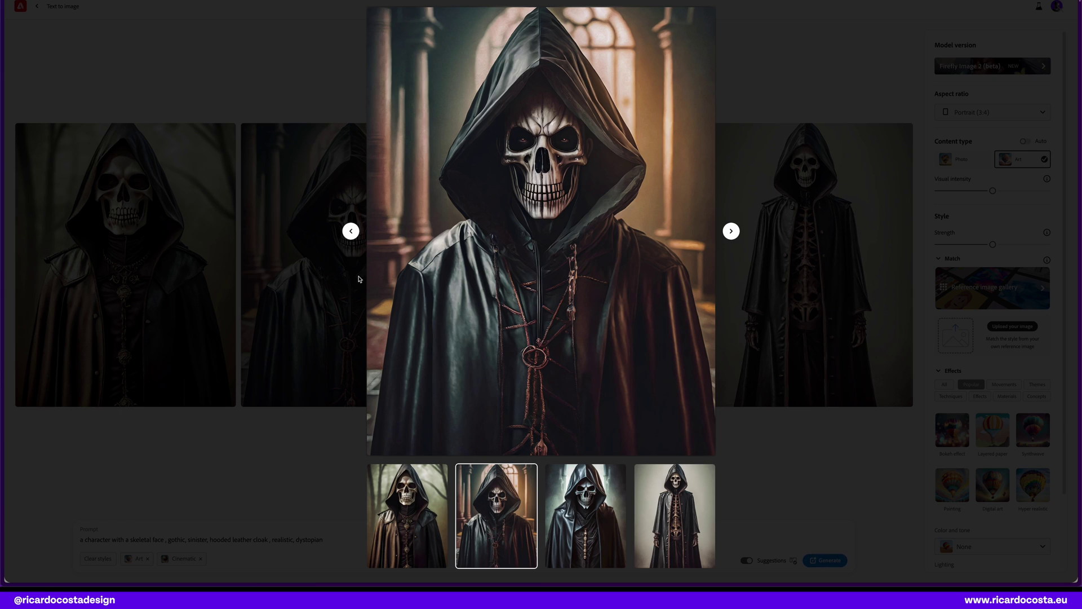
key("Right")
left_click(797, 478)
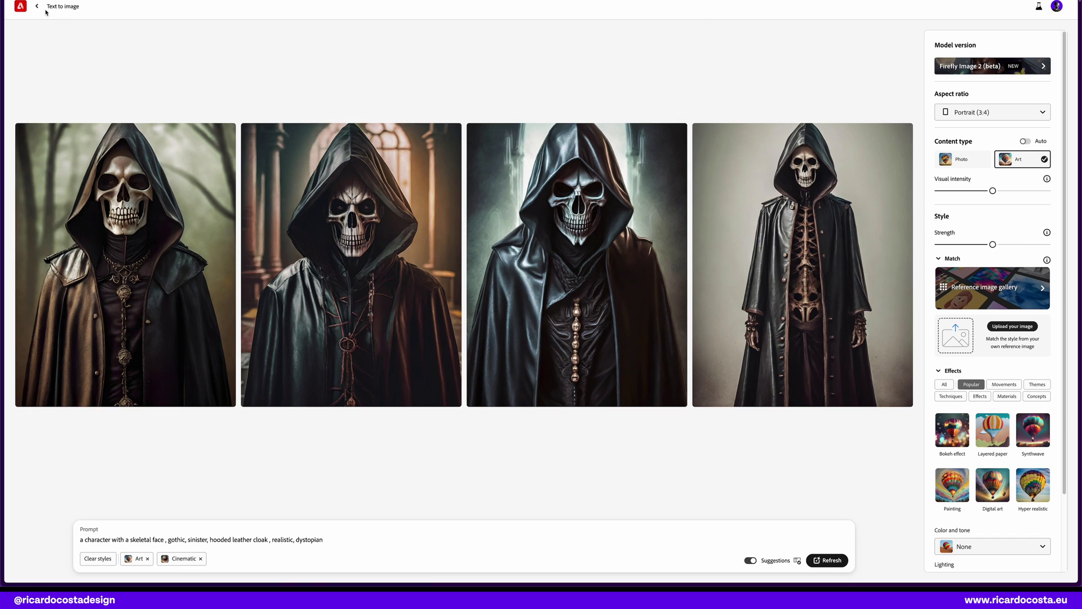
left_click(37, 7)
Open the yellow-sweater model sample and browse its first three images enlarged.
scroll(298, 237, "down", 4)
left_click(1026, 357)
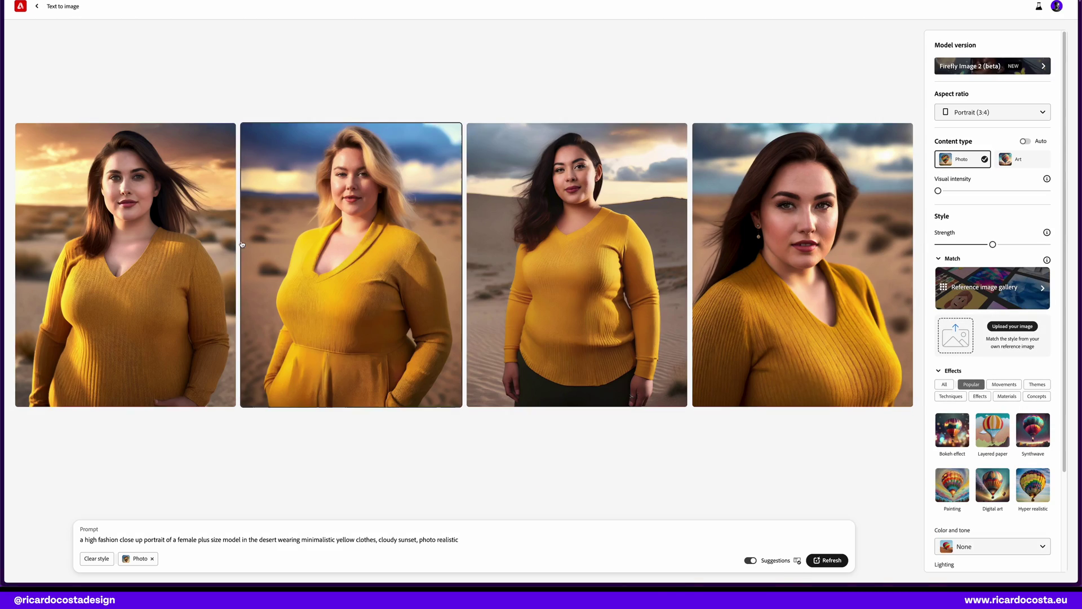
left_click(124, 299)
left_click(731, 231)
left_click(731, 231)
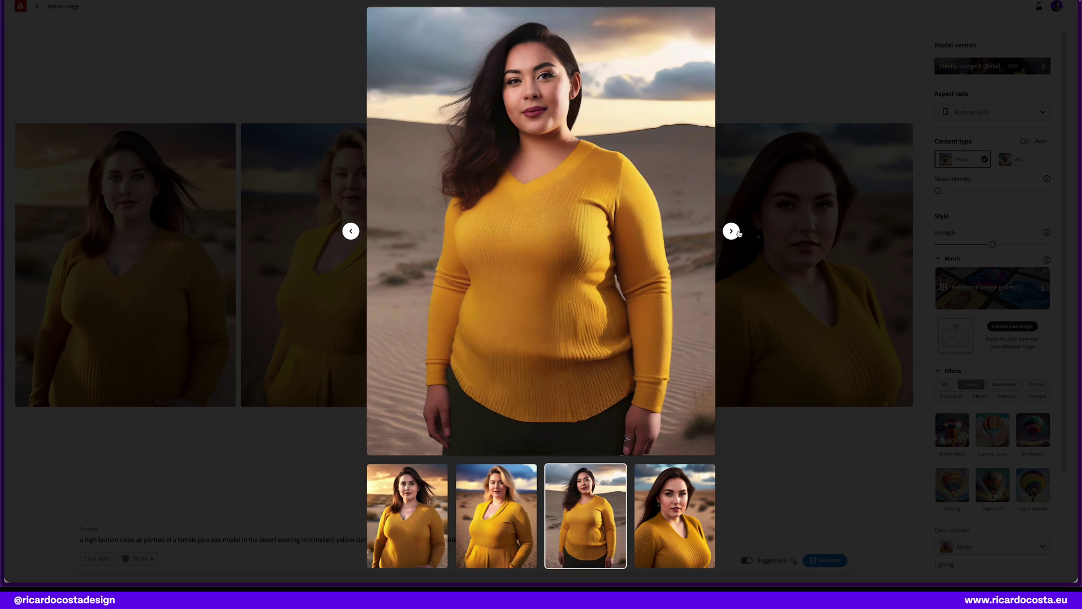